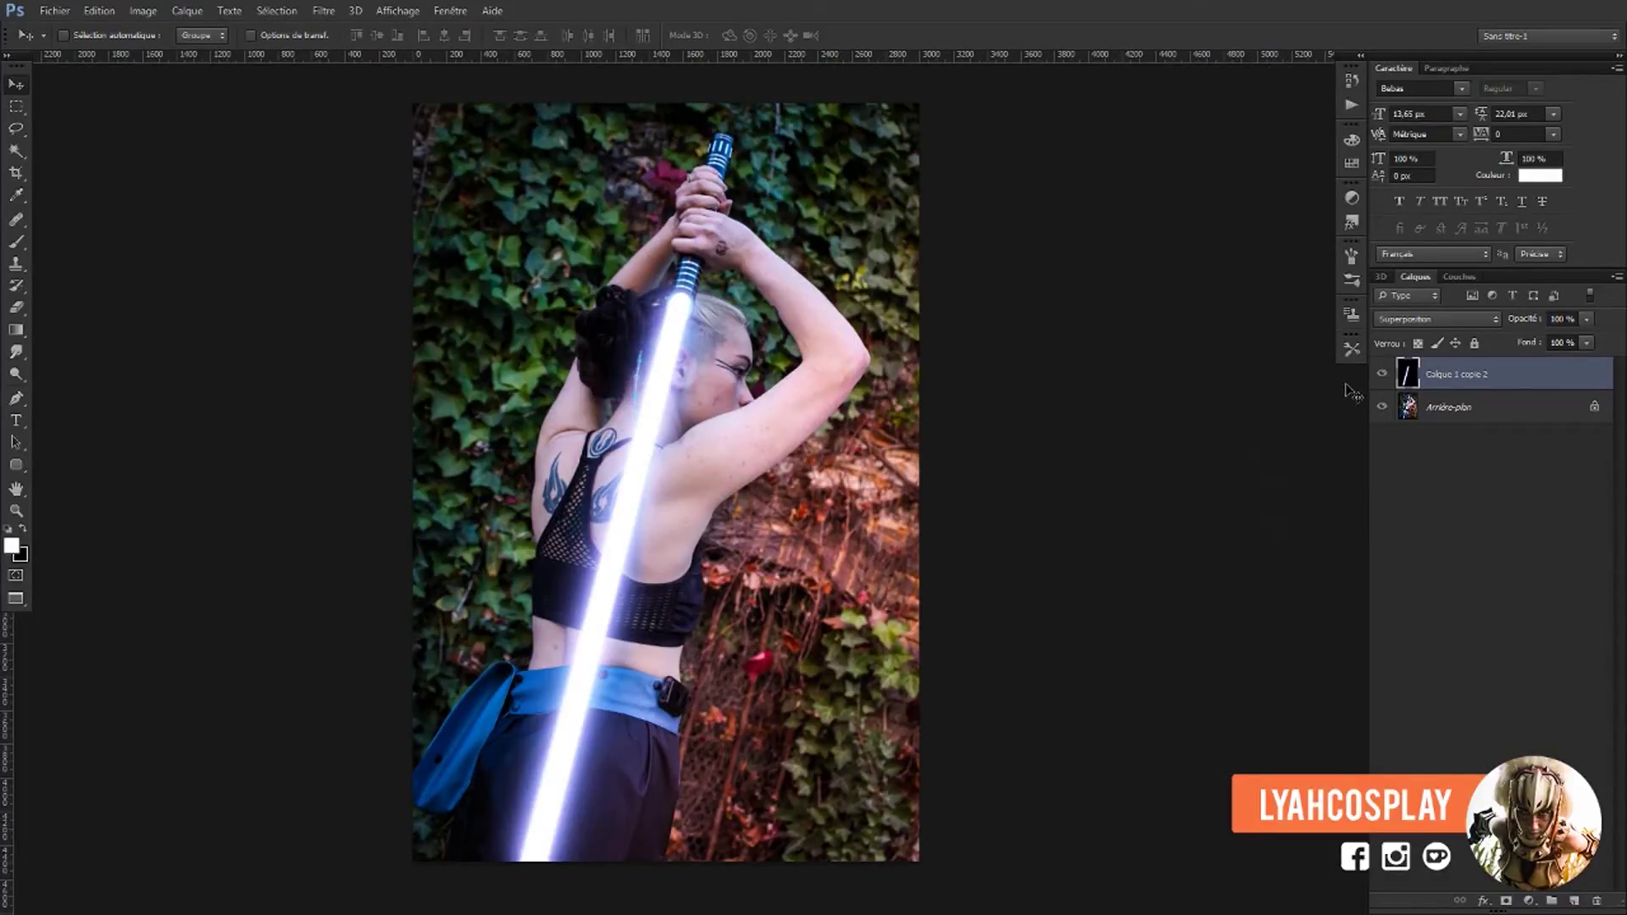
Hide and reshow the glowing blade layer 'Calque 1 copie 2' to compare, then delete it.
left_click(1382, 375)
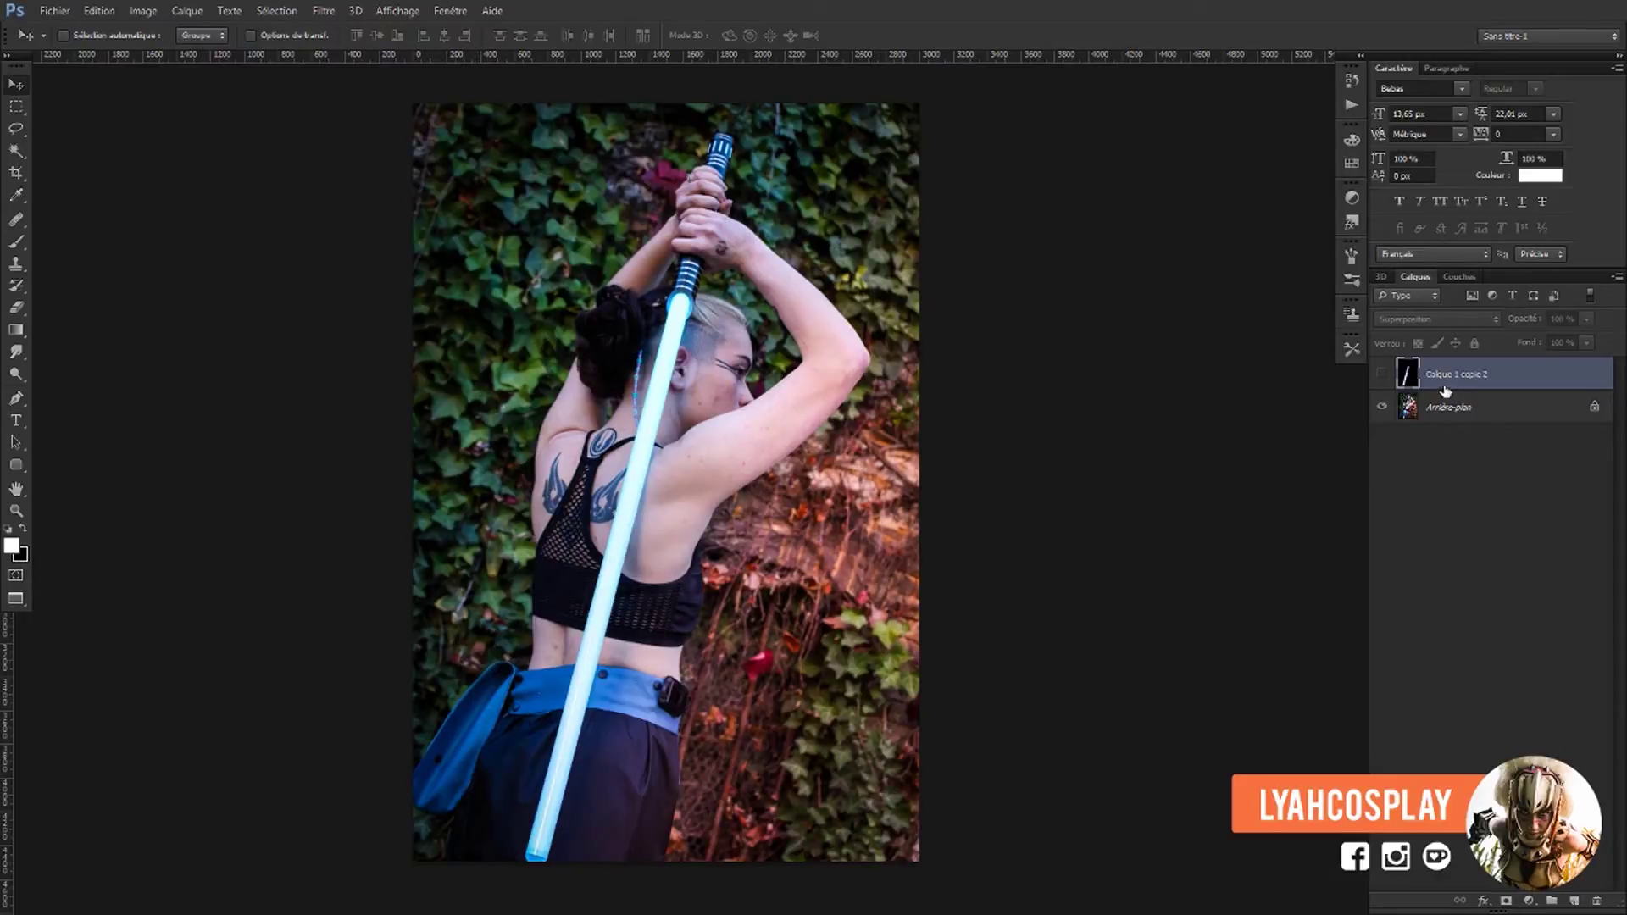
left_click(1383, 374)
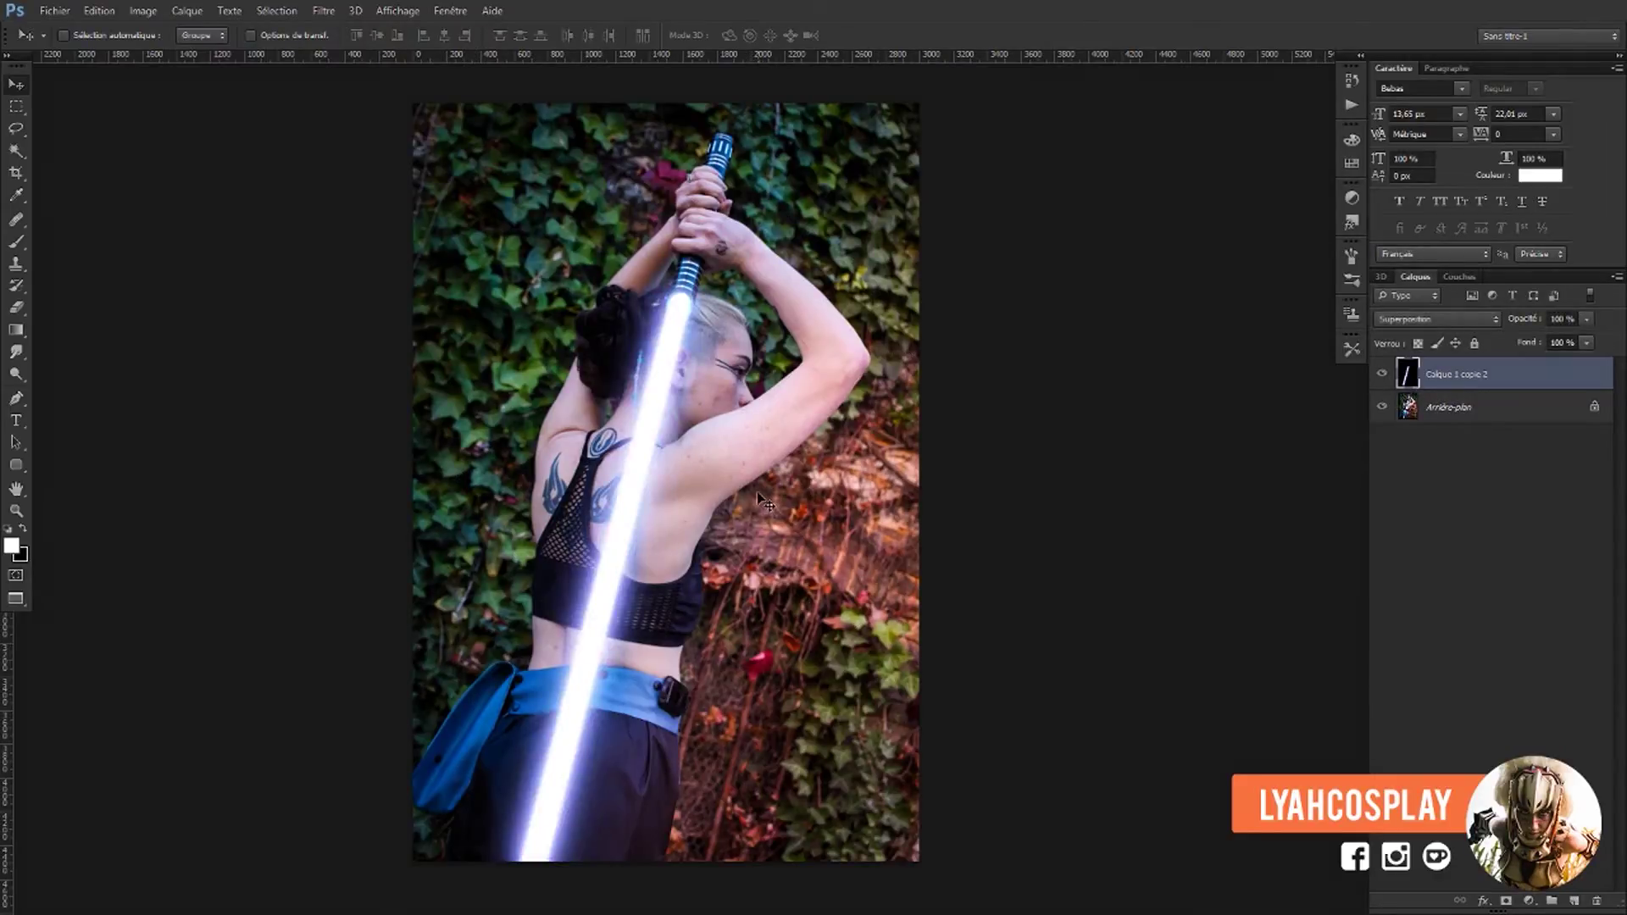
key("Delete")
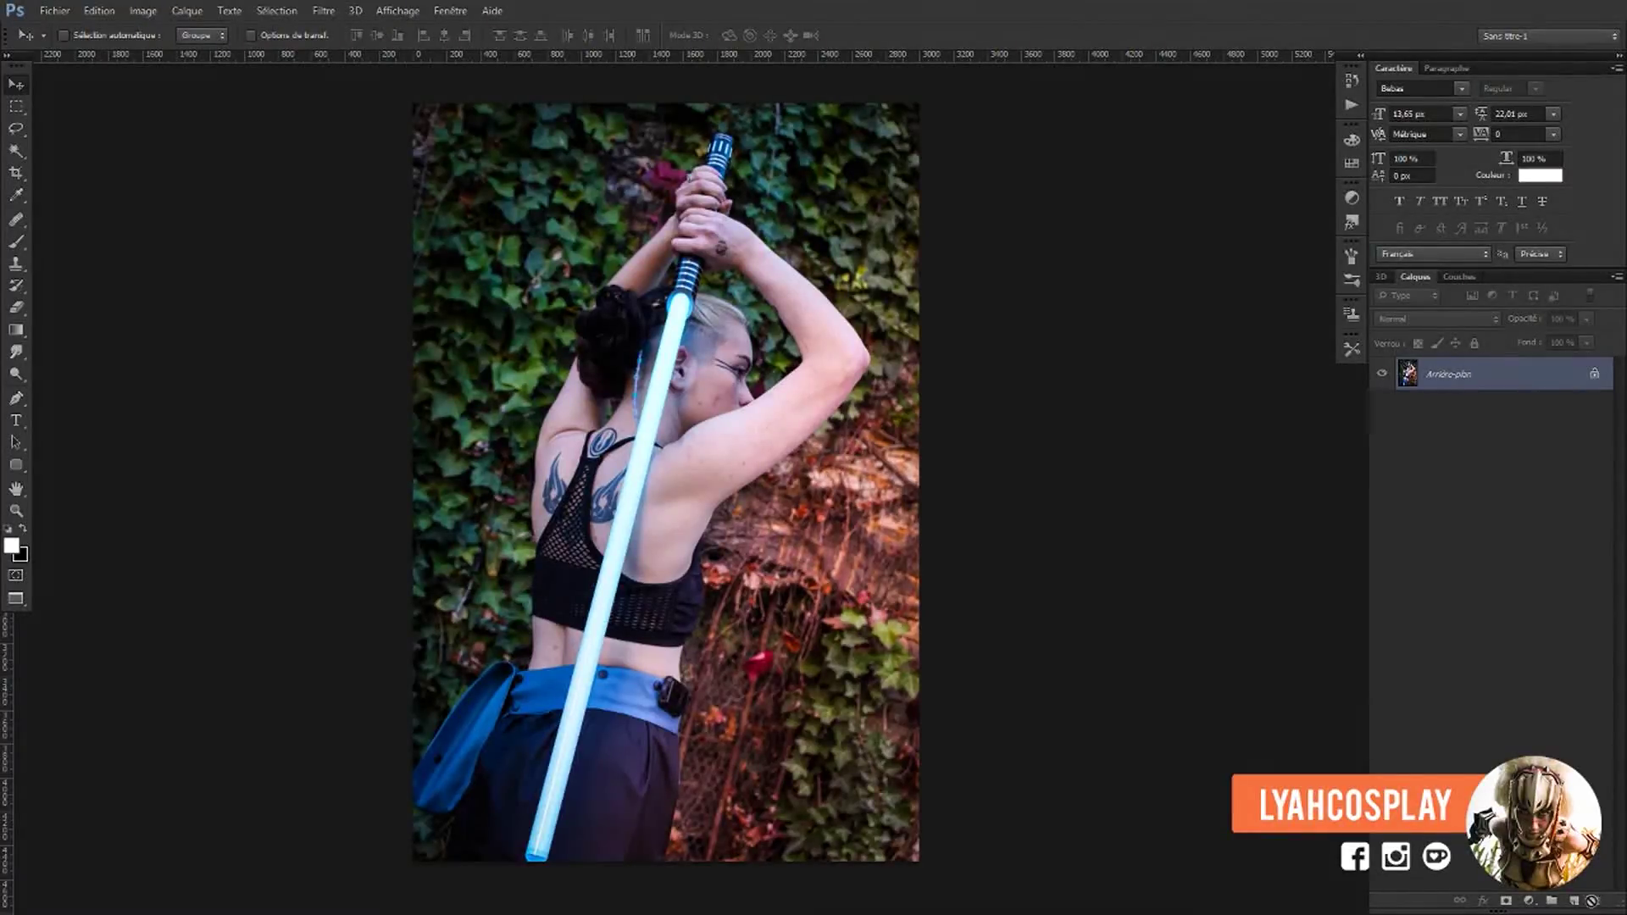
Add a new empty layer and set the Brush tool's size and hardness.
left_click(1574, 901)
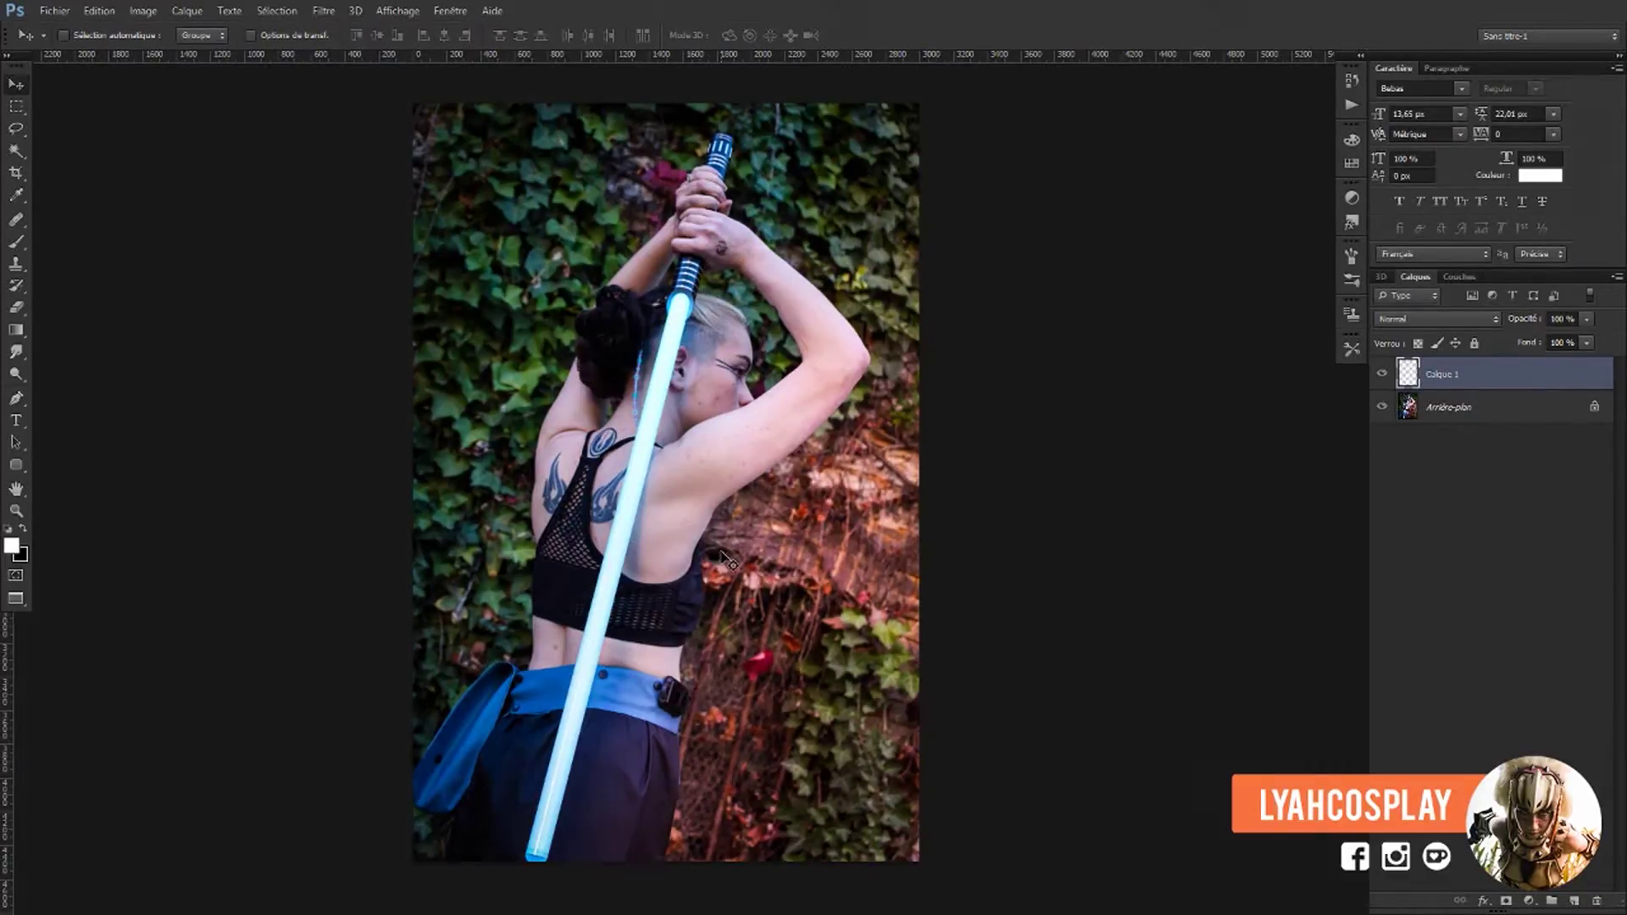
left_click(16, 243)
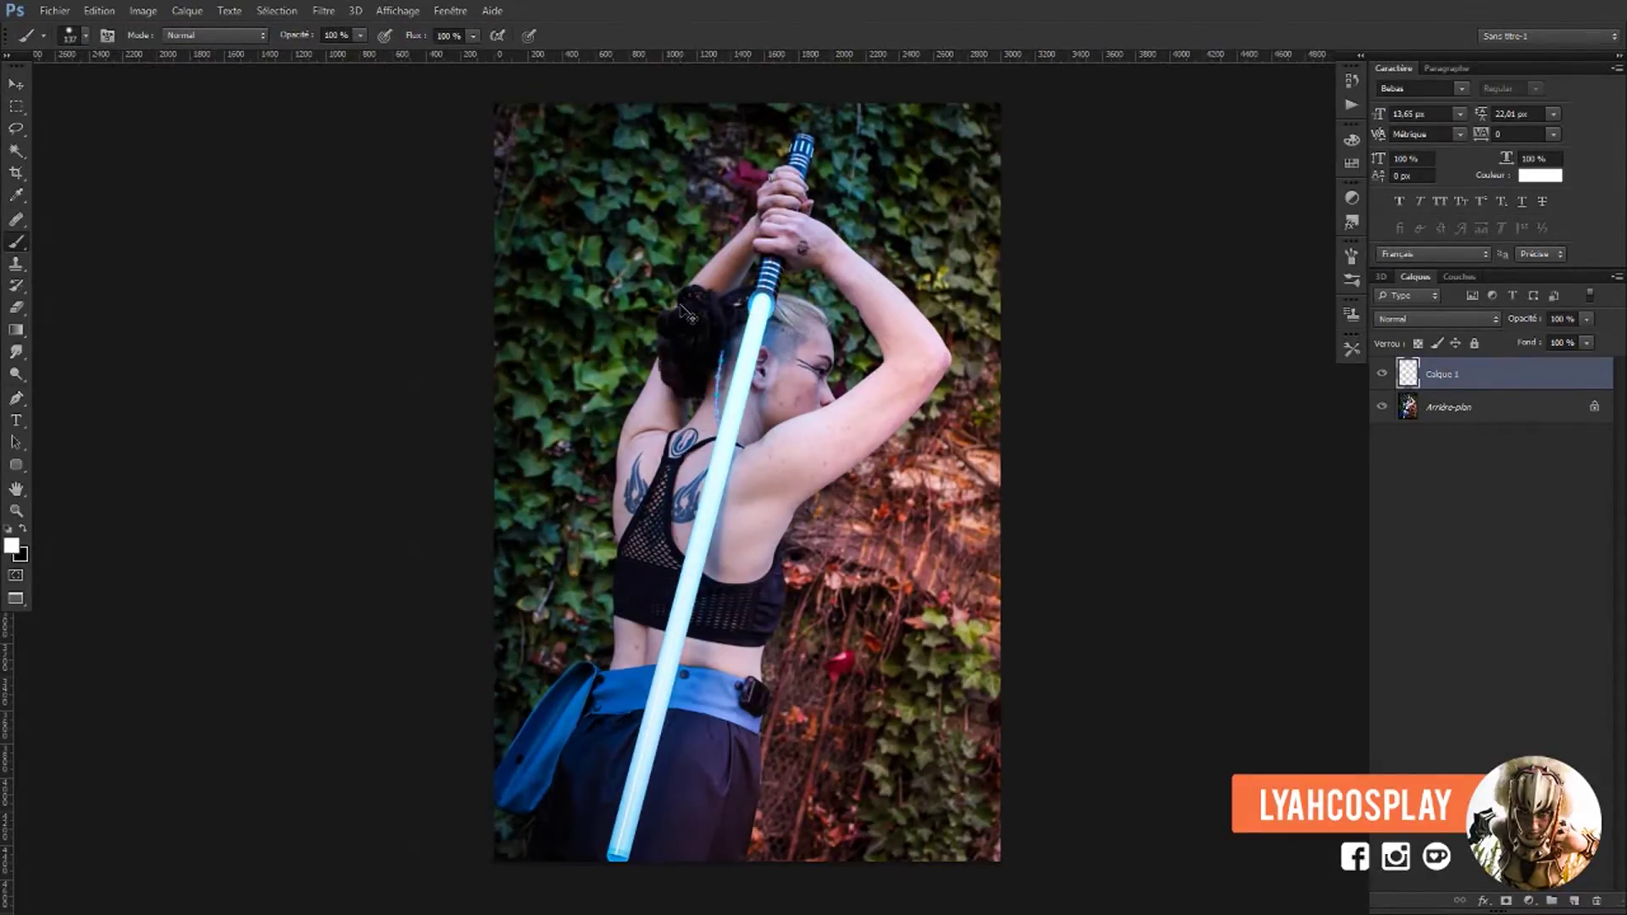
scroll(678, 305, "up", 1)
scroll(744, 283, "up", 1)
scroll(737, 306, "up", 2)
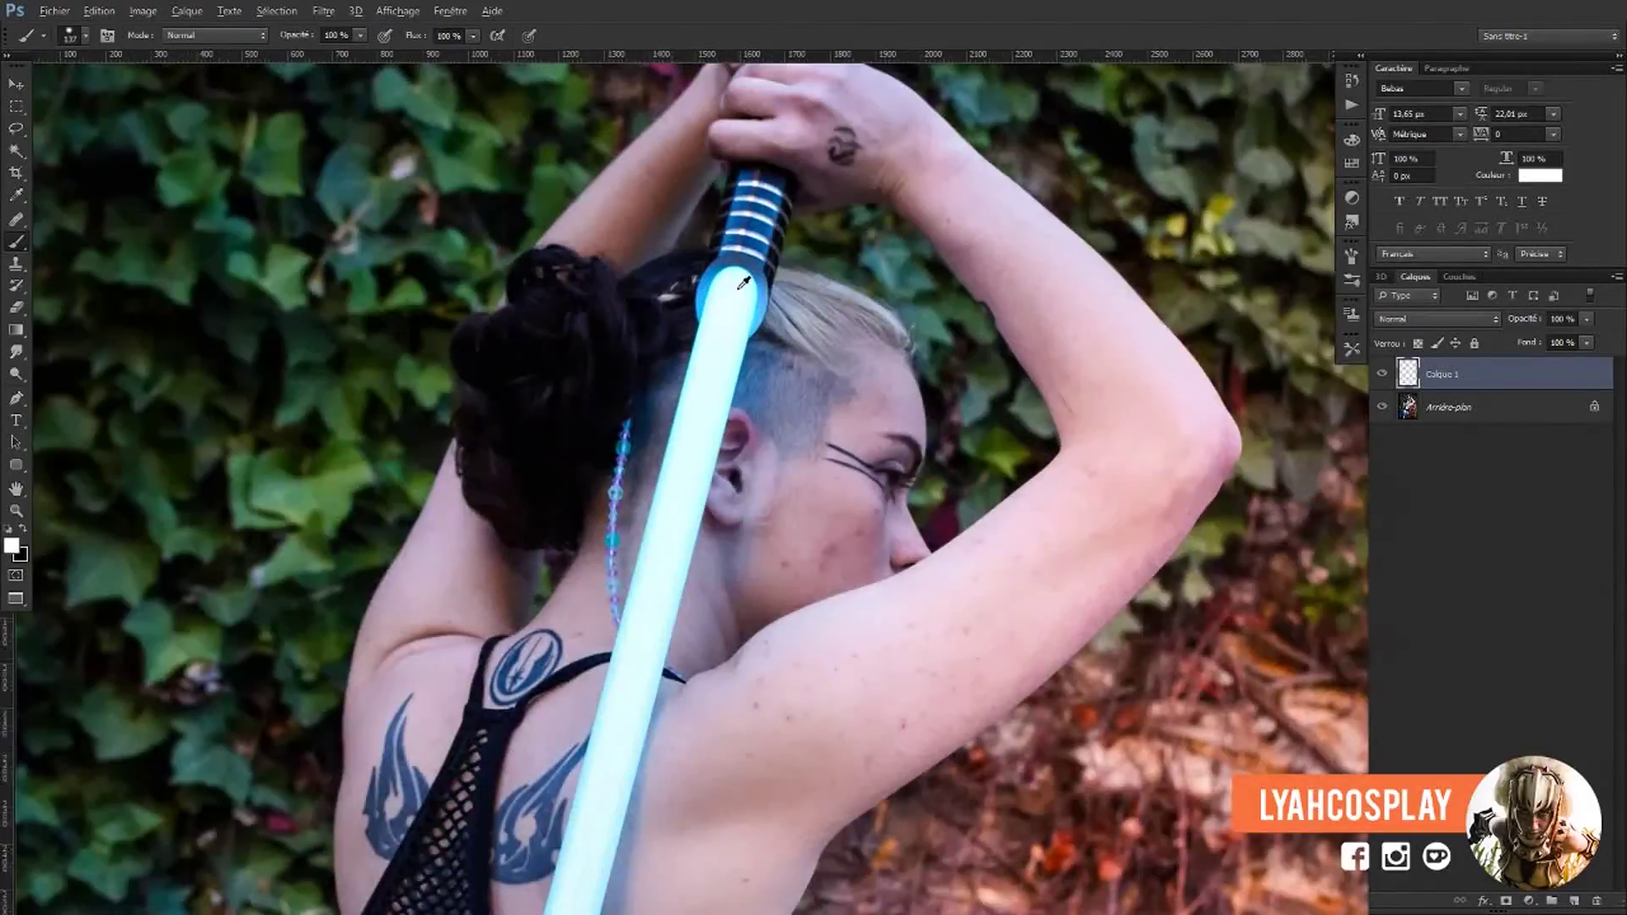
scroll(729, 340, "up", 1)
scroll(720, 367, "up", 1)
right_click(720, 367)
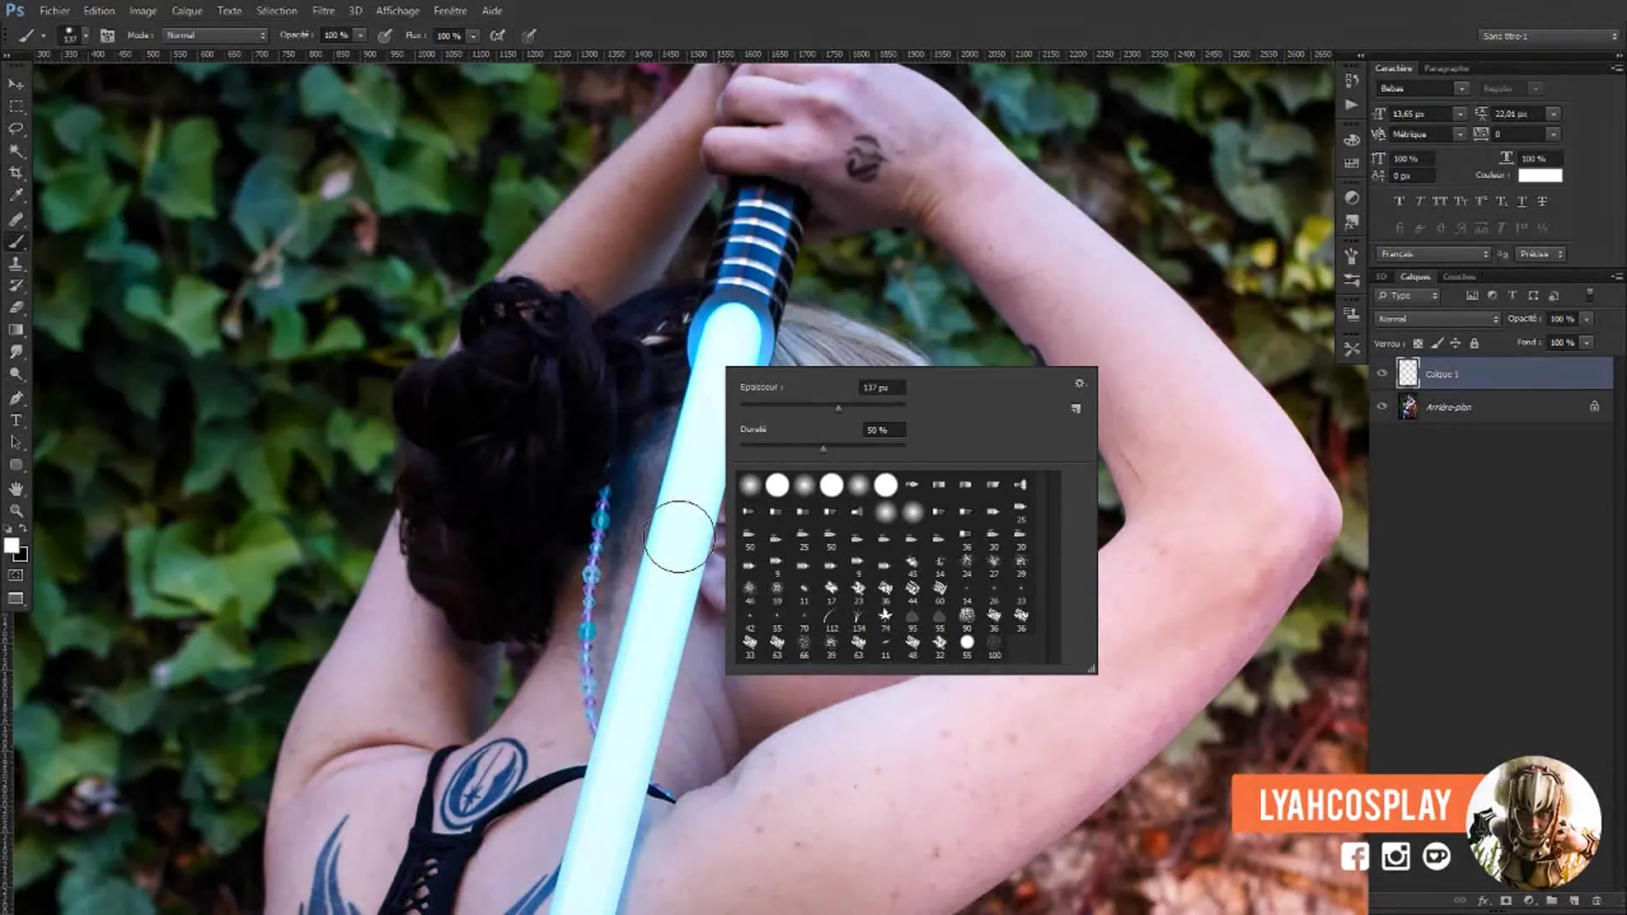
left_click(683, 530)
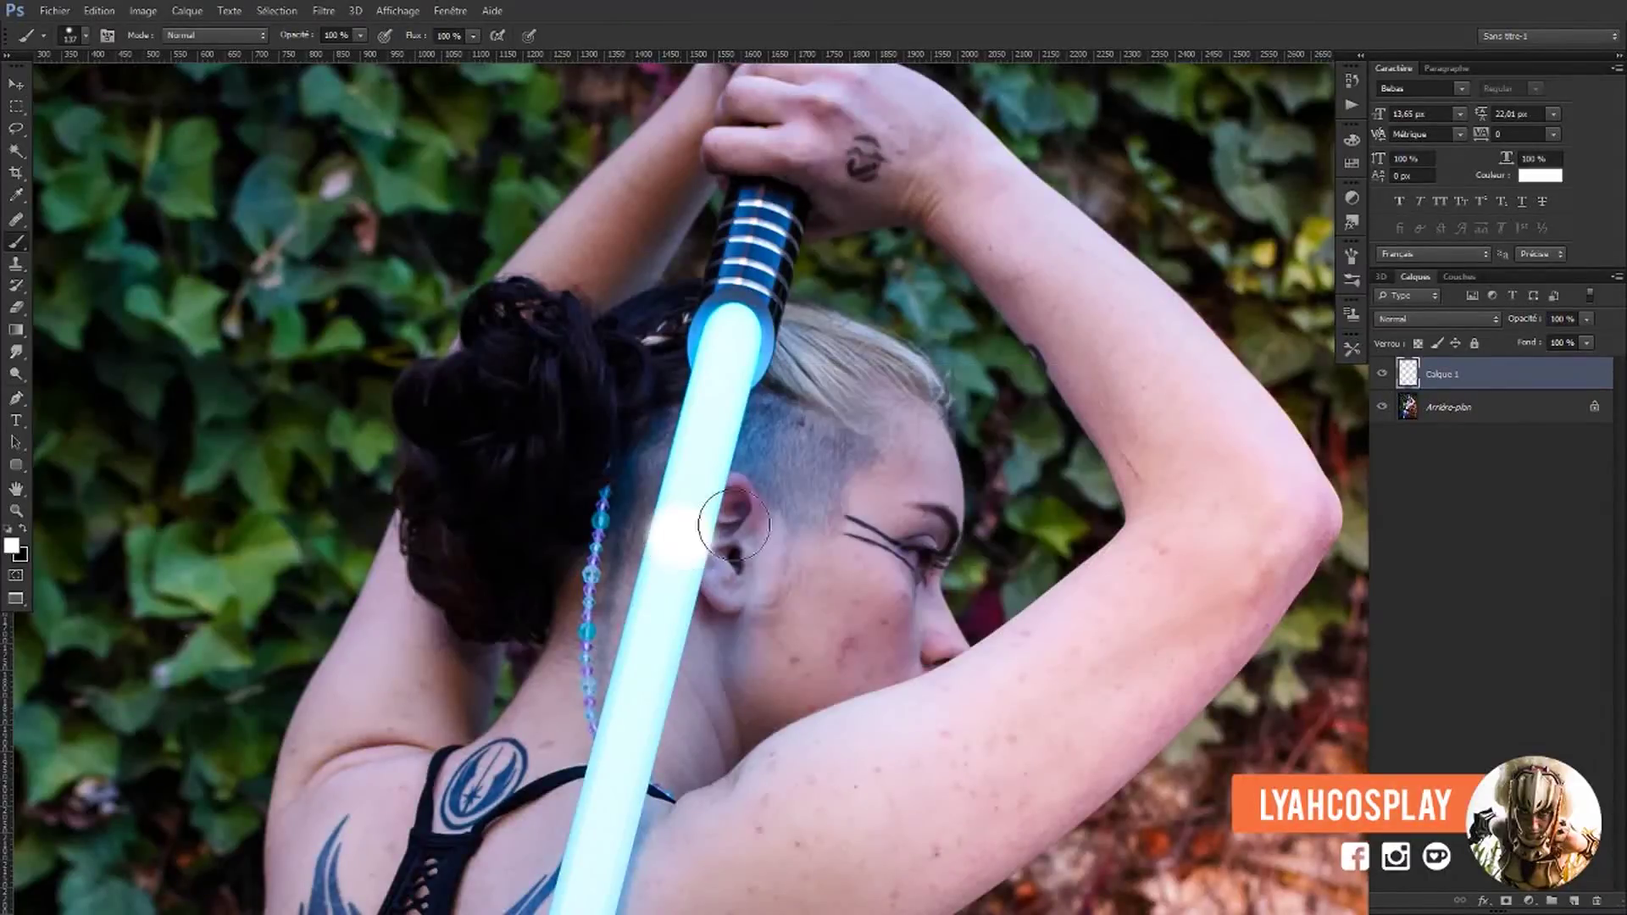
left_click(85, 35)
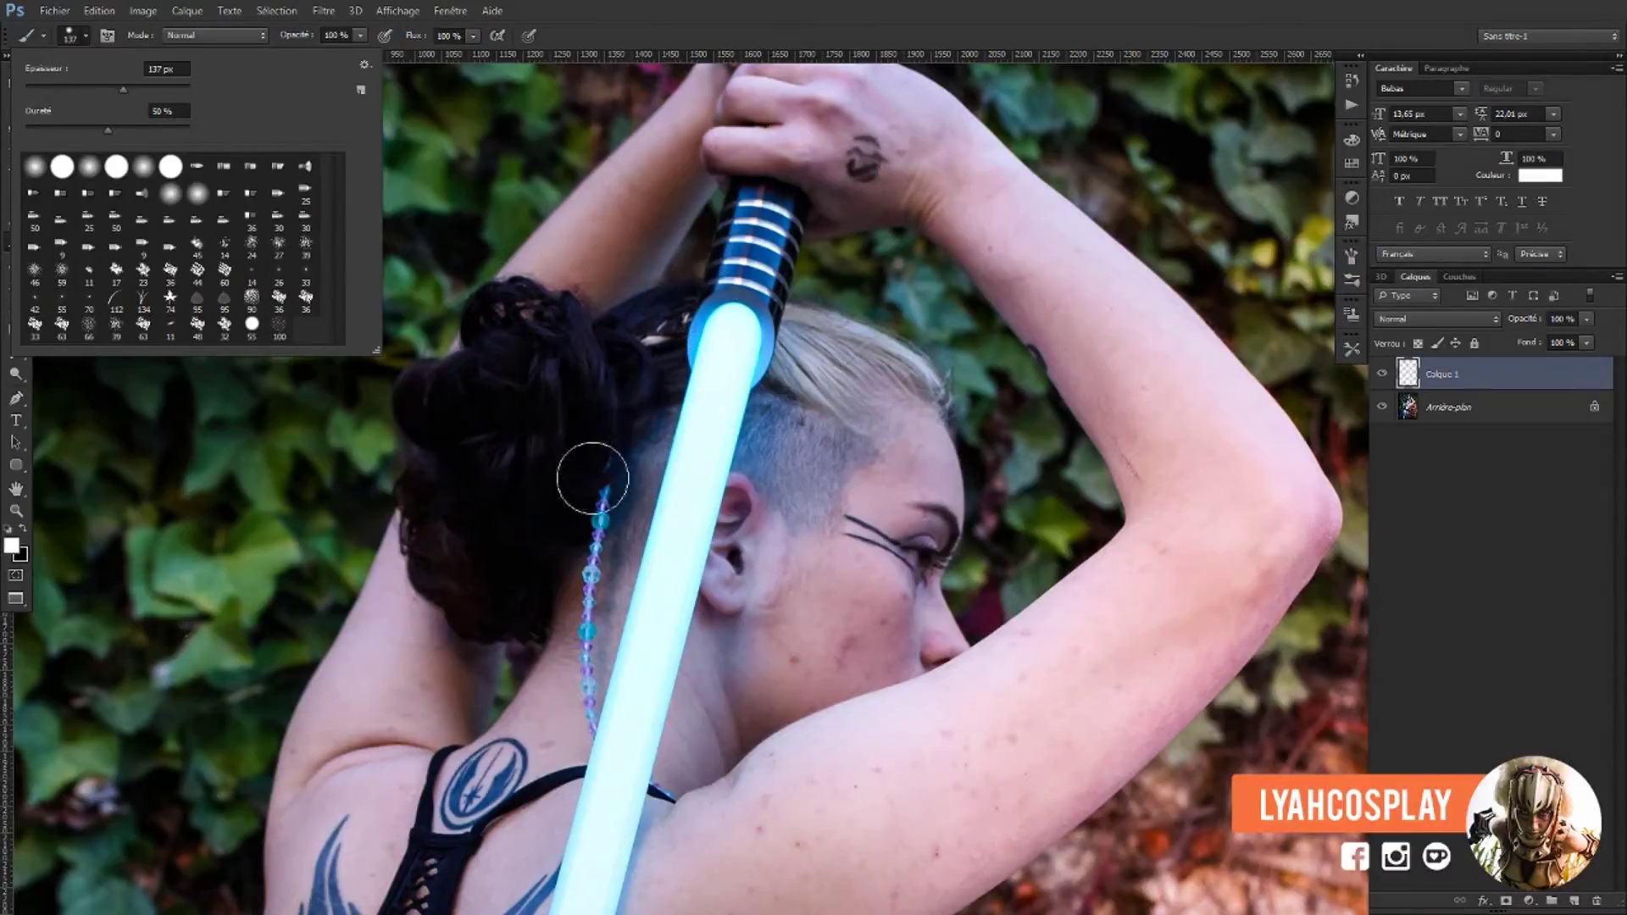
left_click(235, 488)
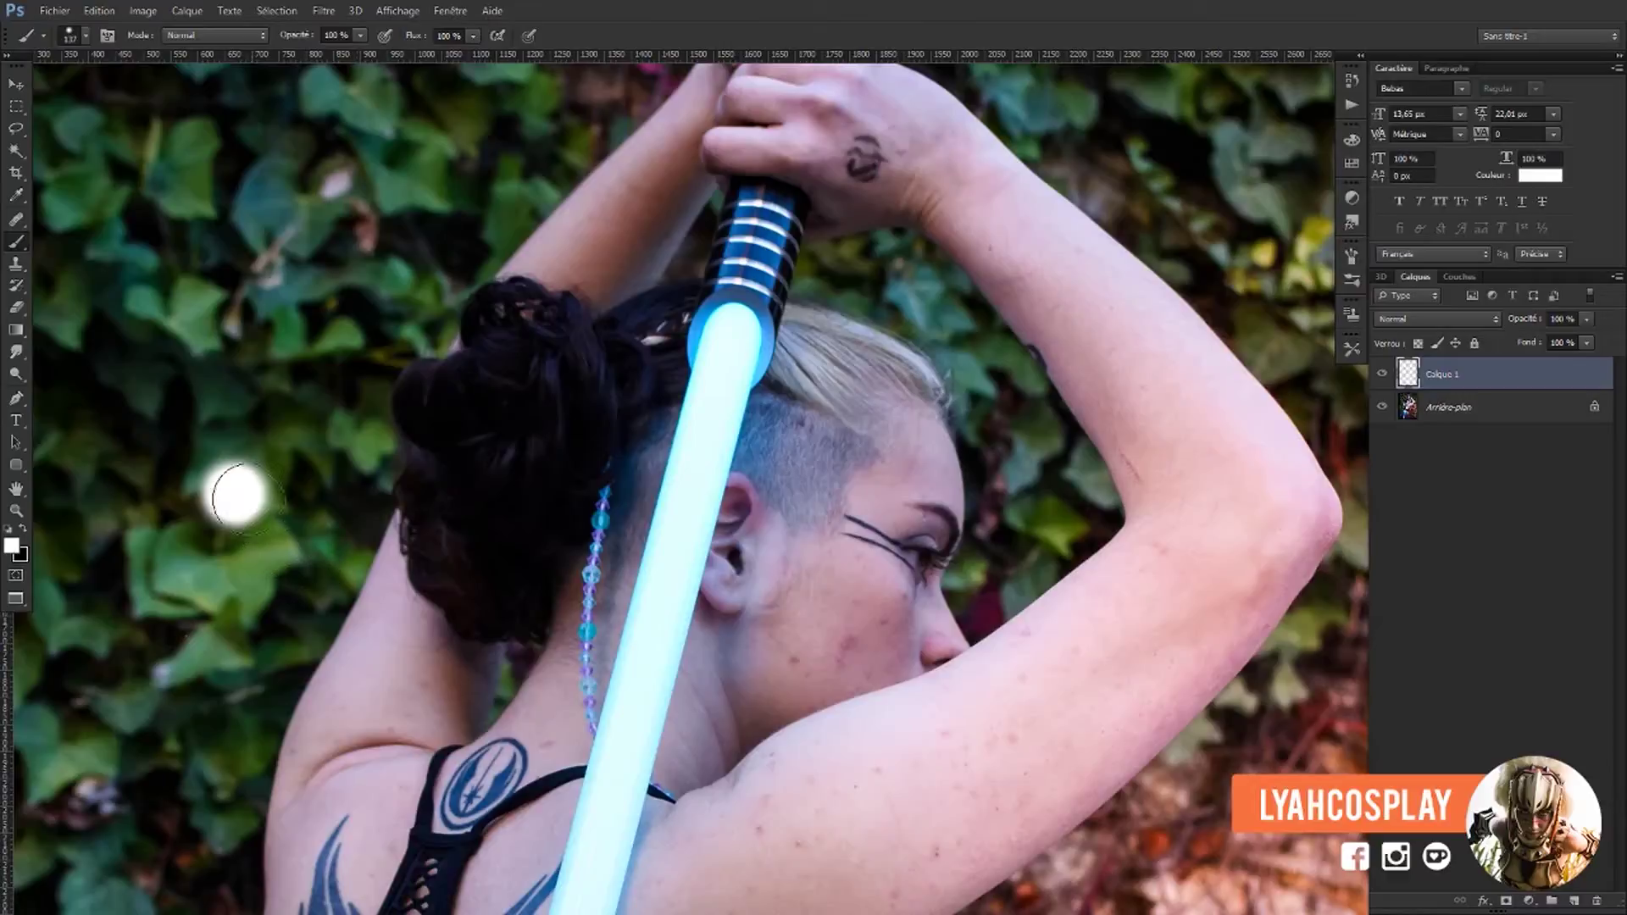
Undo the stray white dab on the ivy and place a white dab at the blade top.
key("ctrl+z")
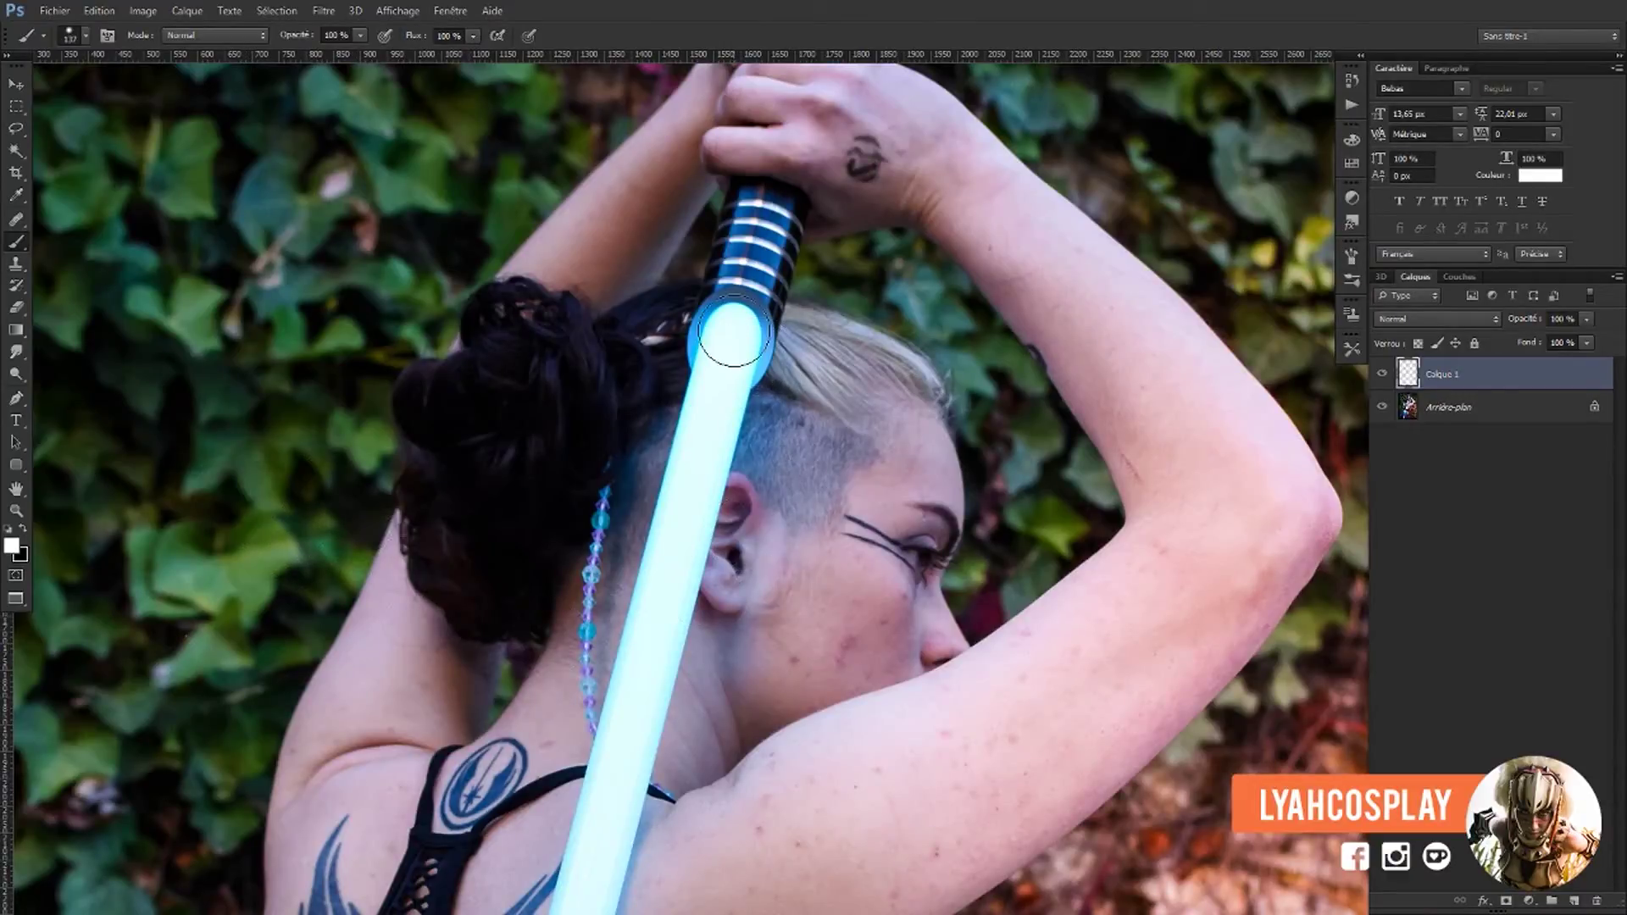
left_click(734, 332)
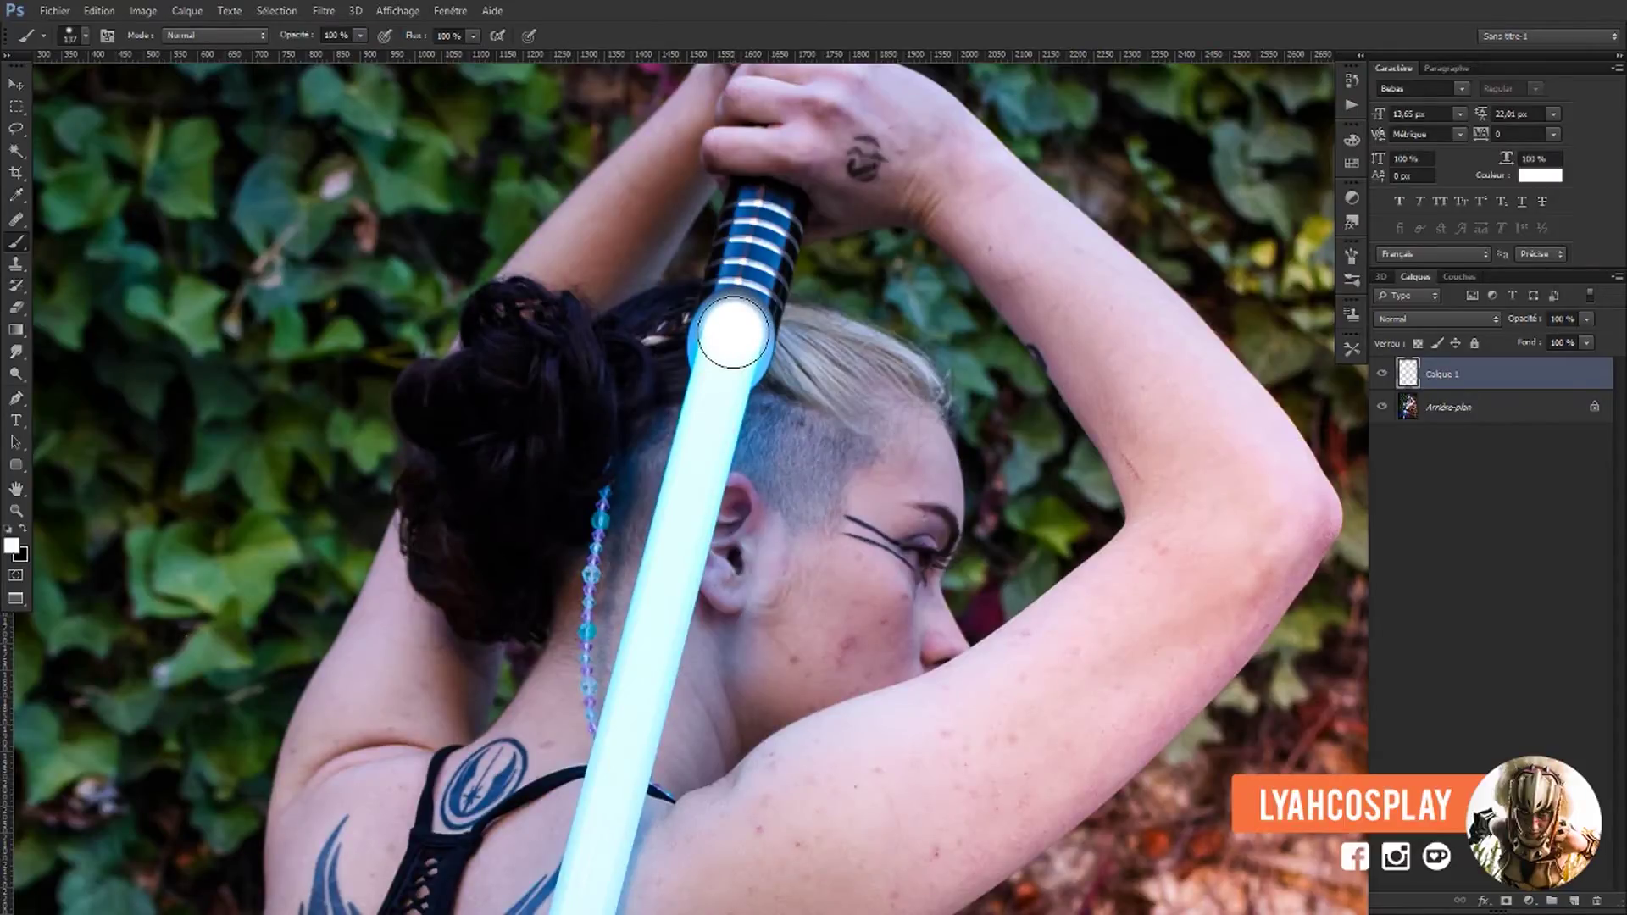
scroll(734, 332, "down", 3)
scroll(734, 332, "down", 1)
scroll(734, 331, "down", 1)
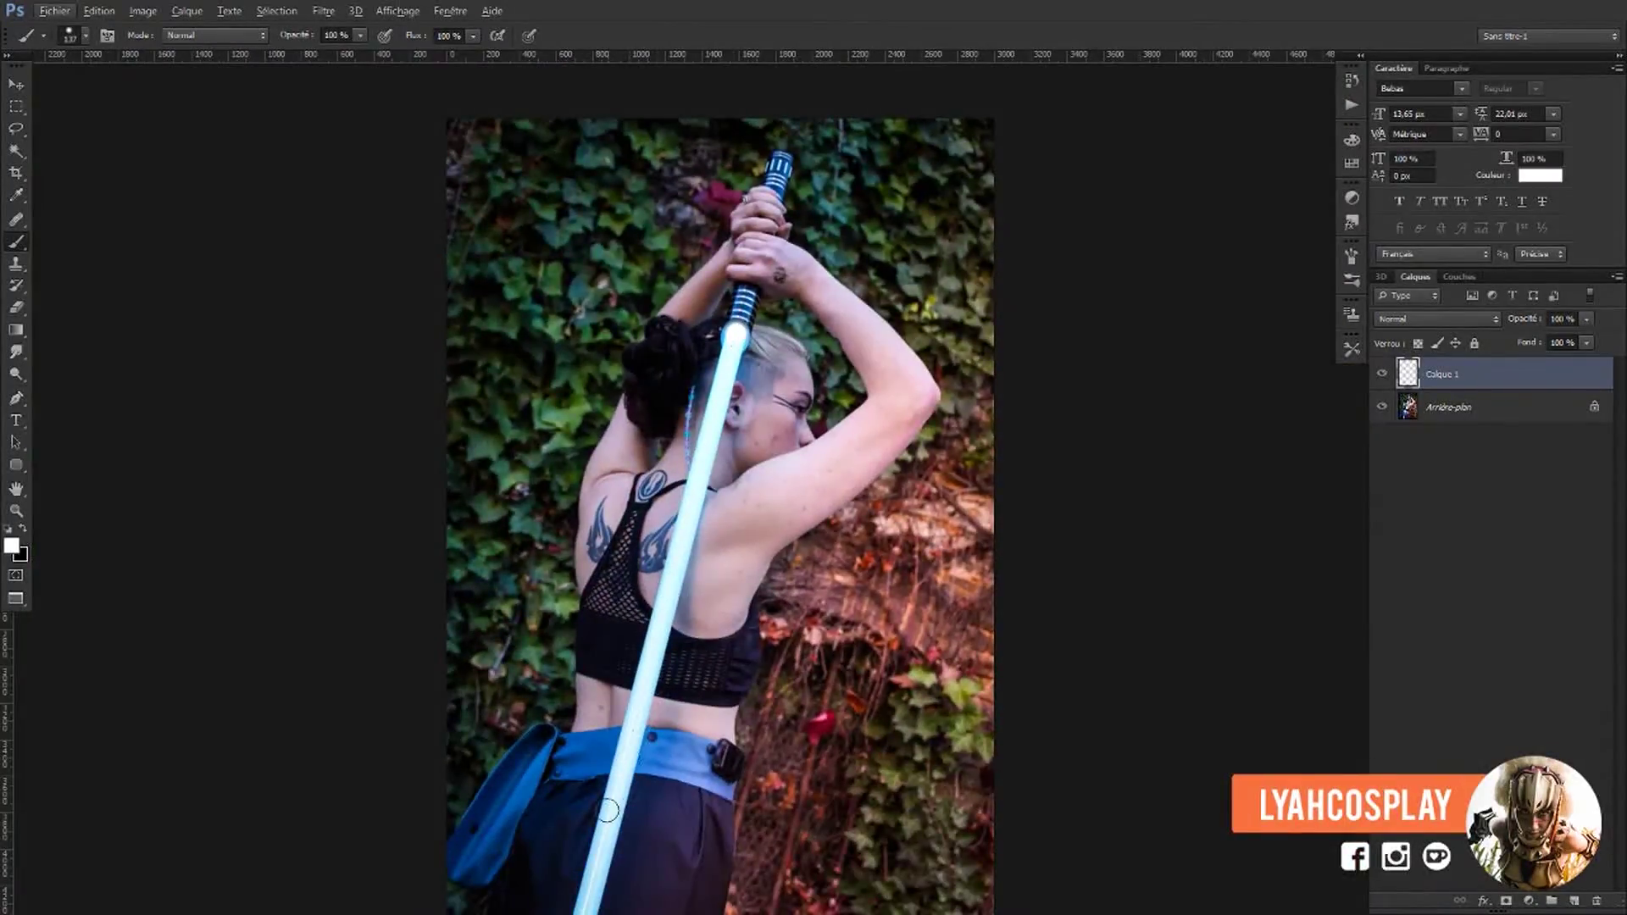
scroll(603, 856, "down", 1)
Shift-click at the blade's bottom end to paint a straight white line down the saber.
left_click_drag(706, 827, 709, 774)
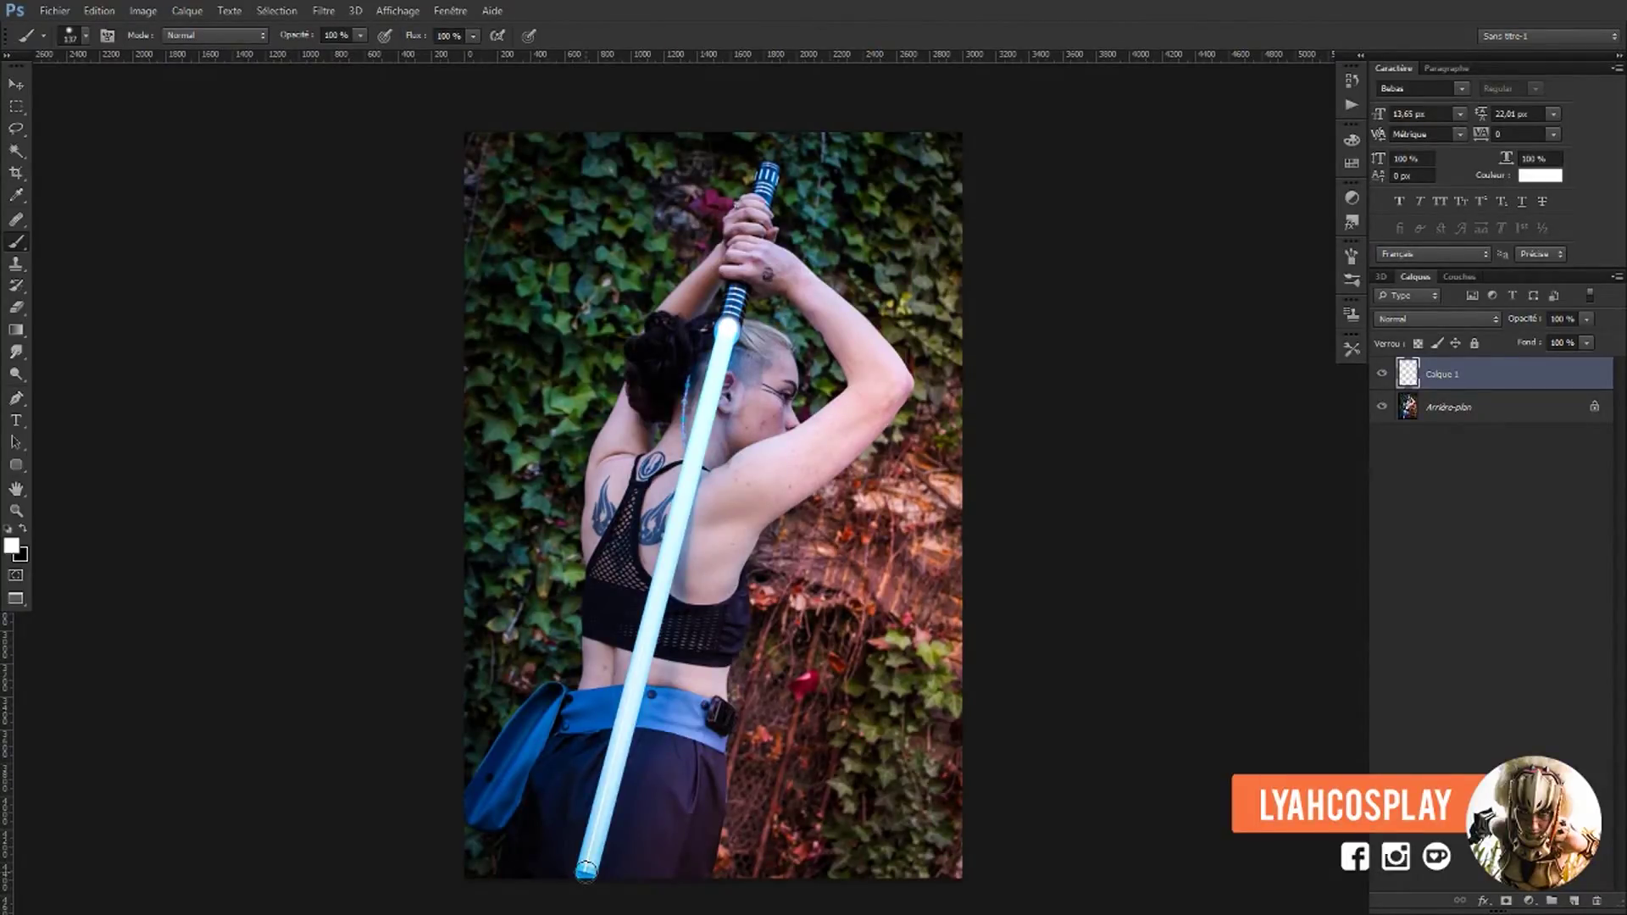
left_click(586, 871, "shift")
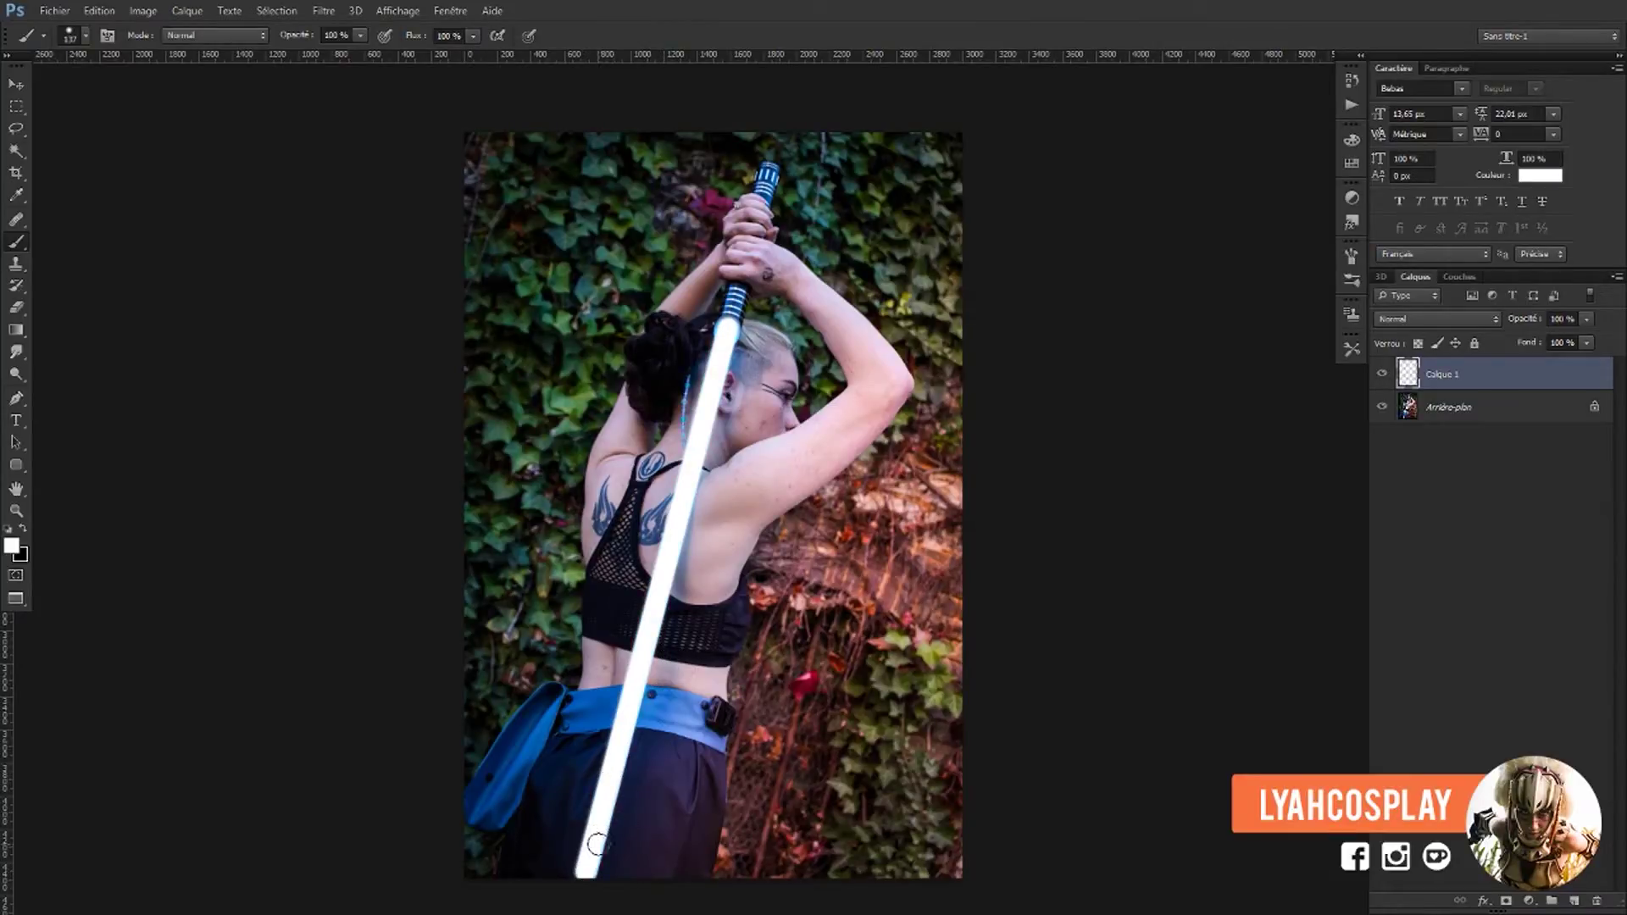
scroll(720, 407, "down", 1)
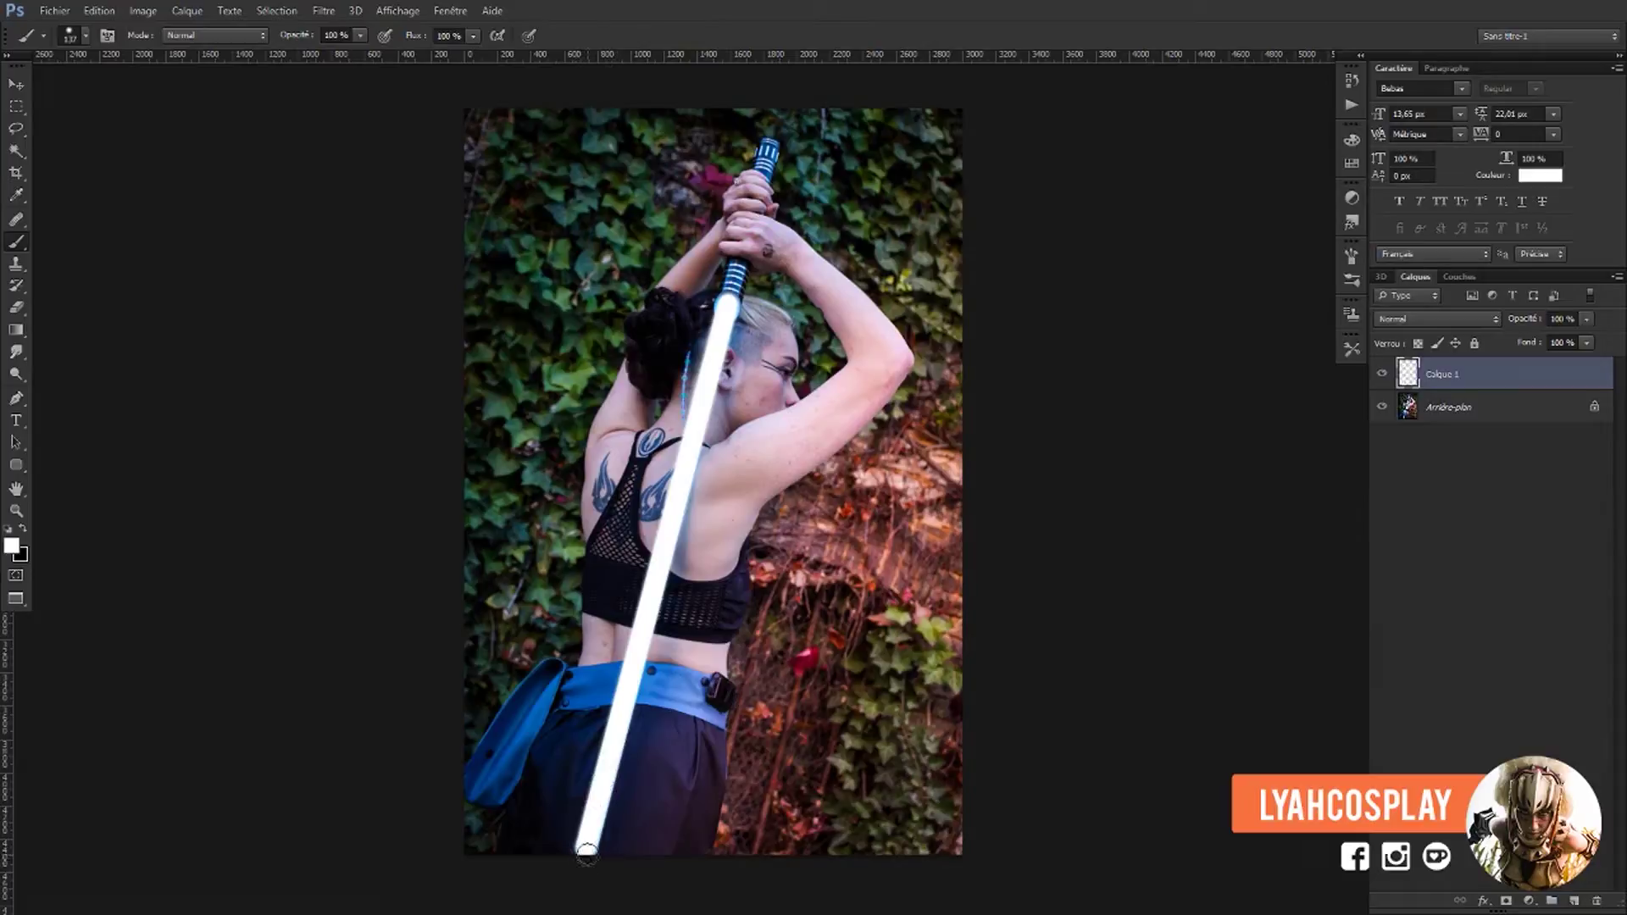
Zoom and scroll to check the white stroke, then select the Move tool.
scroll(574, 869, "up", 1)
scroll(678, 847, "up", 1)
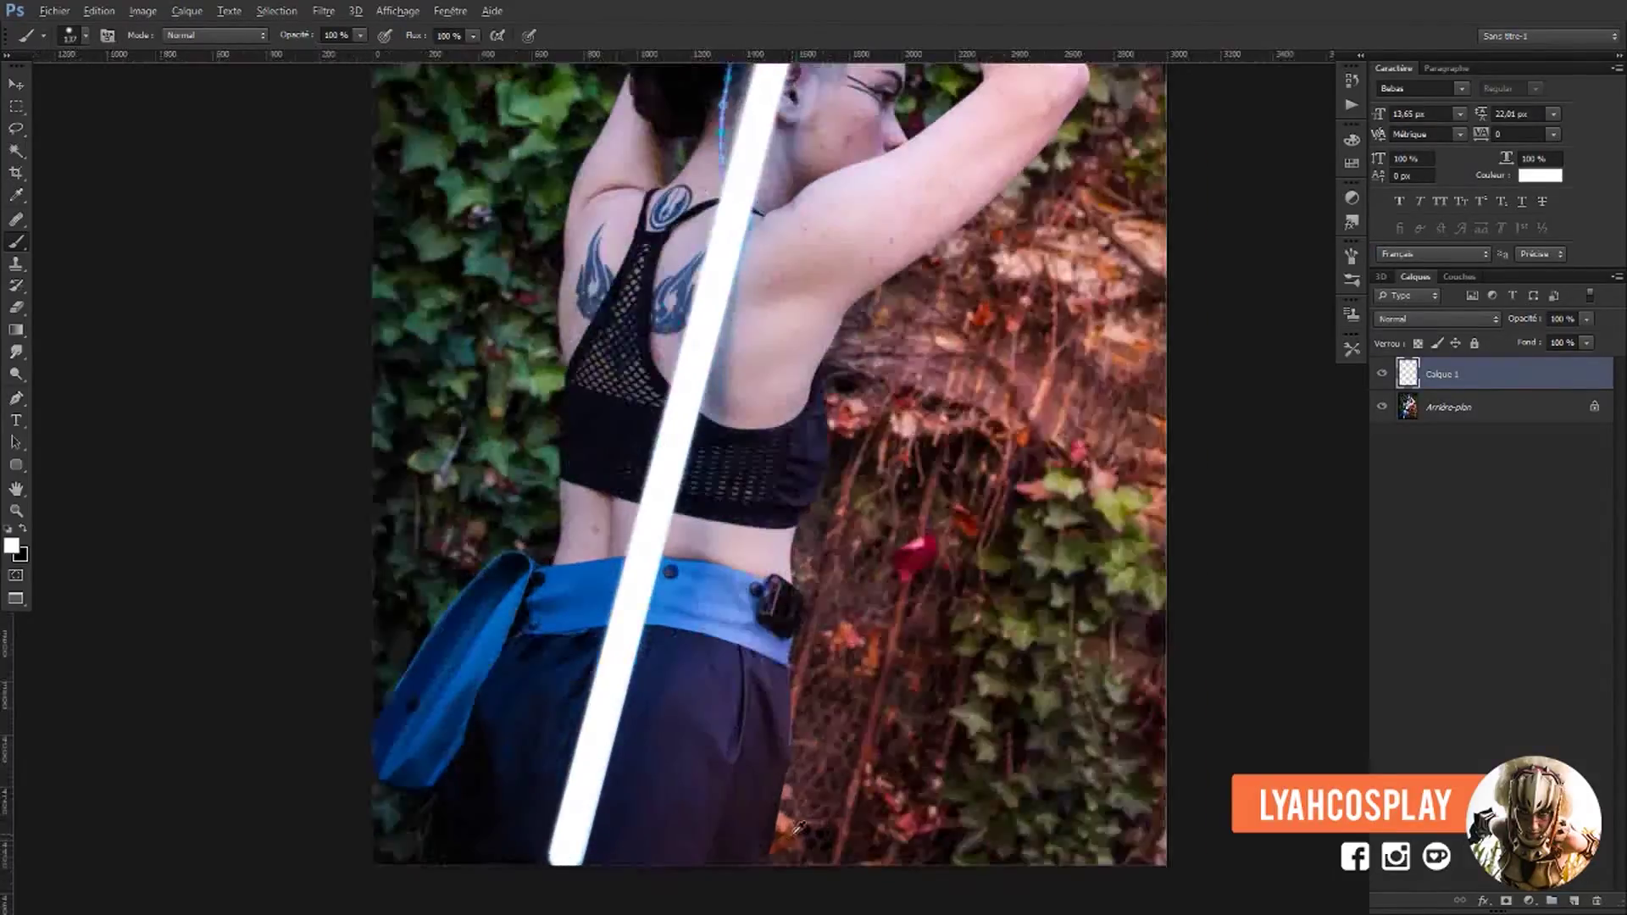
scroll(763, 835, "up", 1)
scroll(809, 826, "up", 2)
scroll(746, 754, "down", 1)
scroll(674, 665, "down", 2)
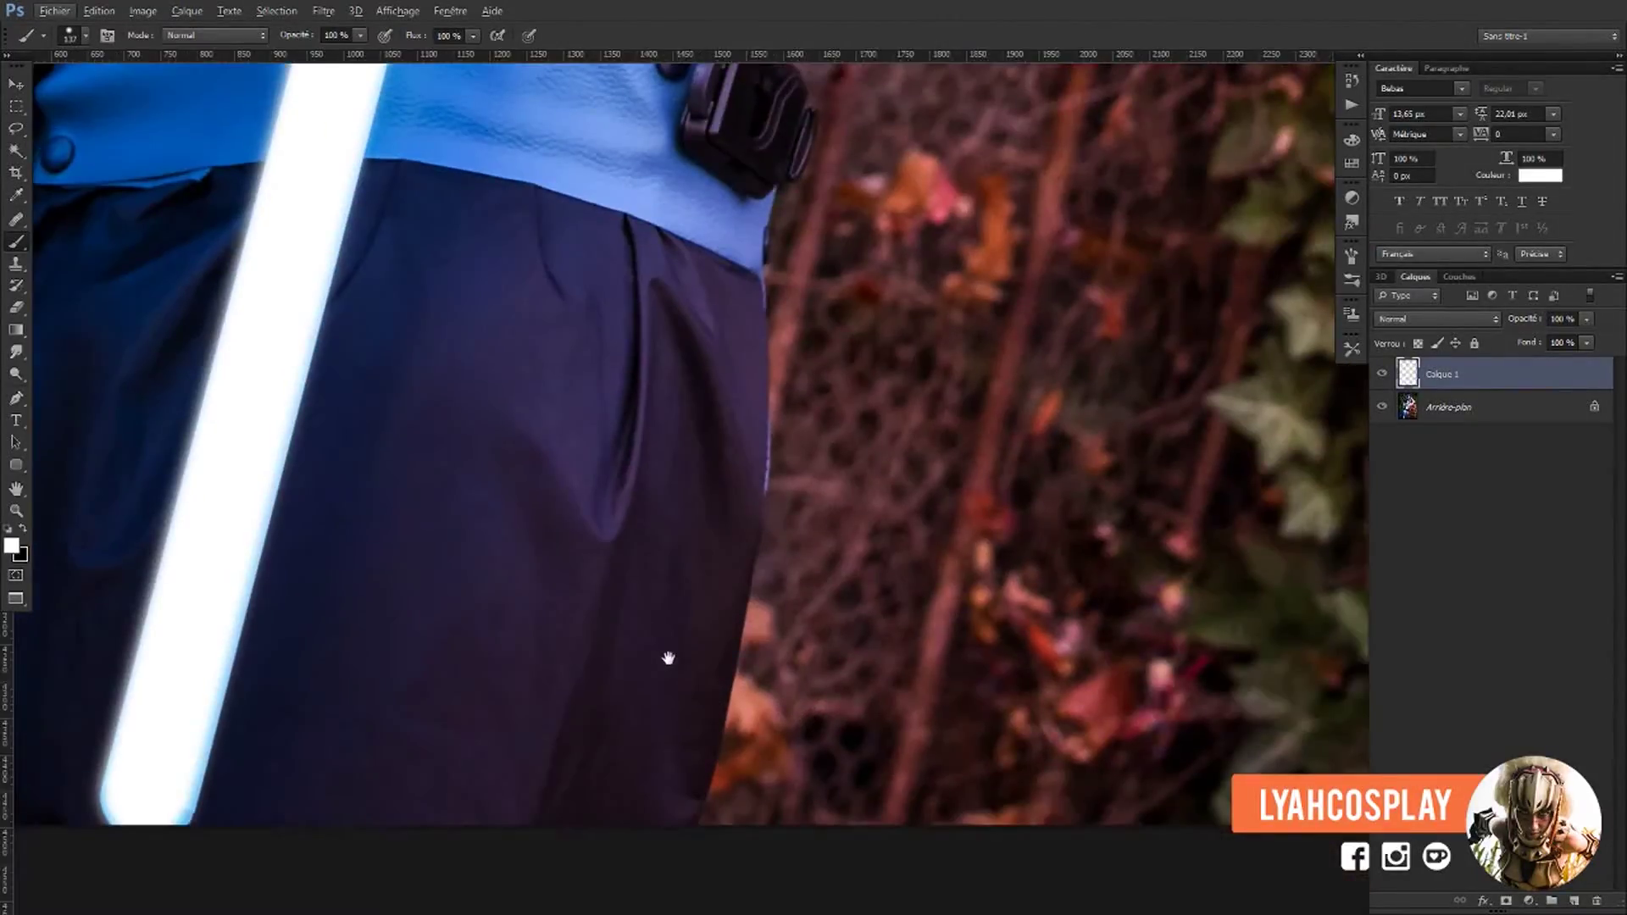
scroll(424, 711, "down", 2)
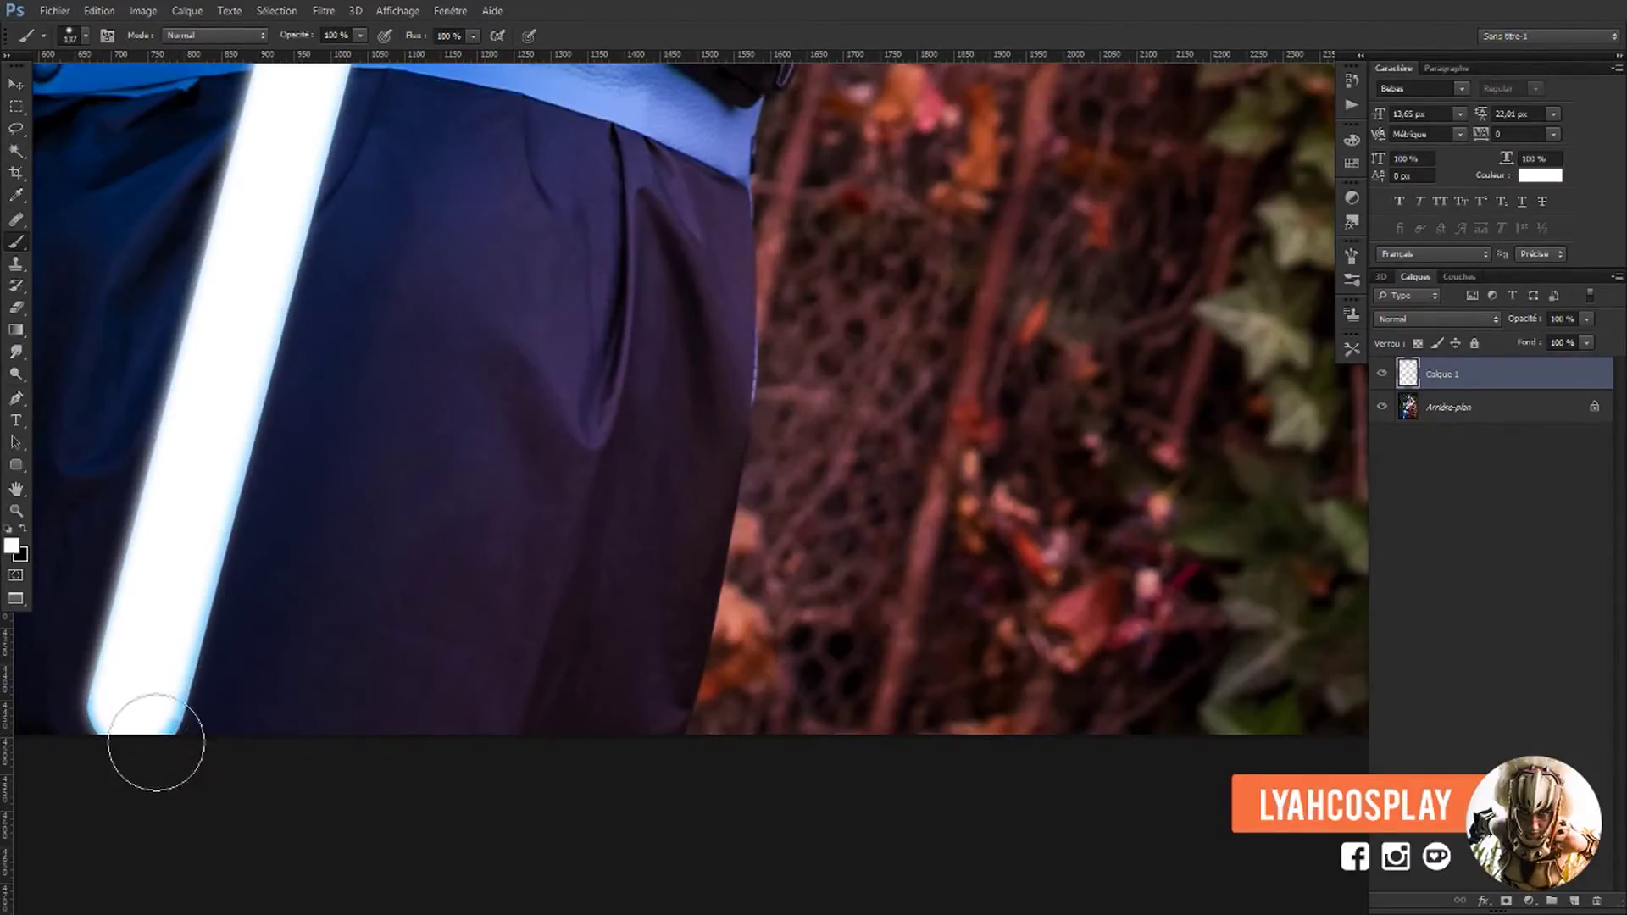
scroll(401, 466, "down", 2)
scroll(400, 465, "down", 1)
scroll(400, 465, "down", 1)
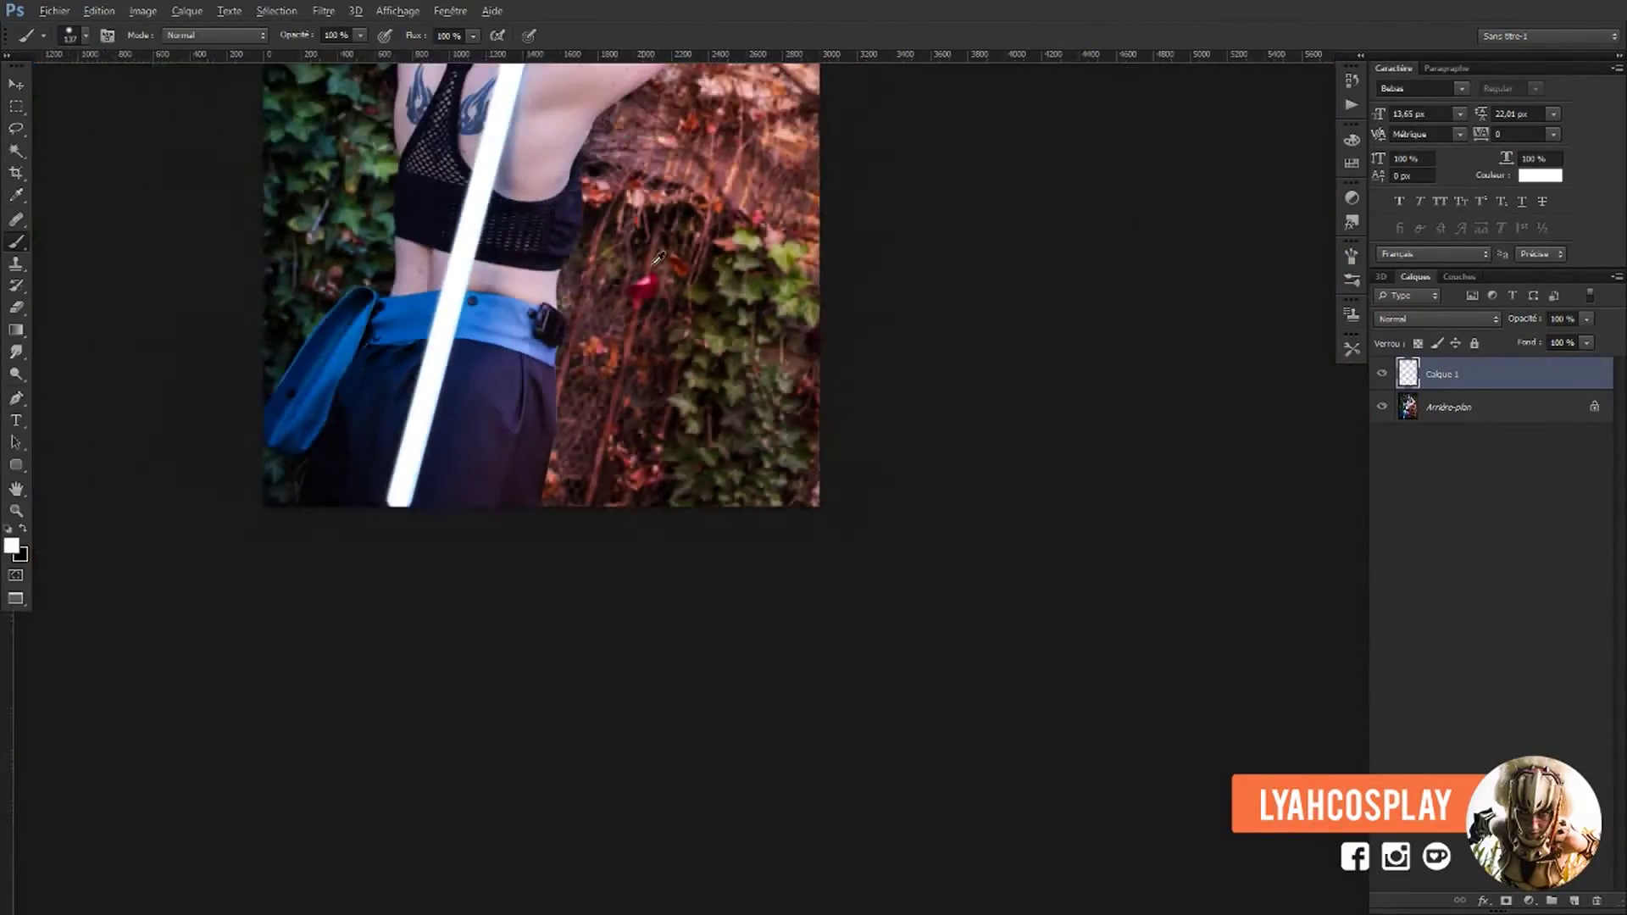
scroll(723, 386, "up", 3)
scroll(722, 385, "up", 2)
scroll(722, 386, "left", 1)
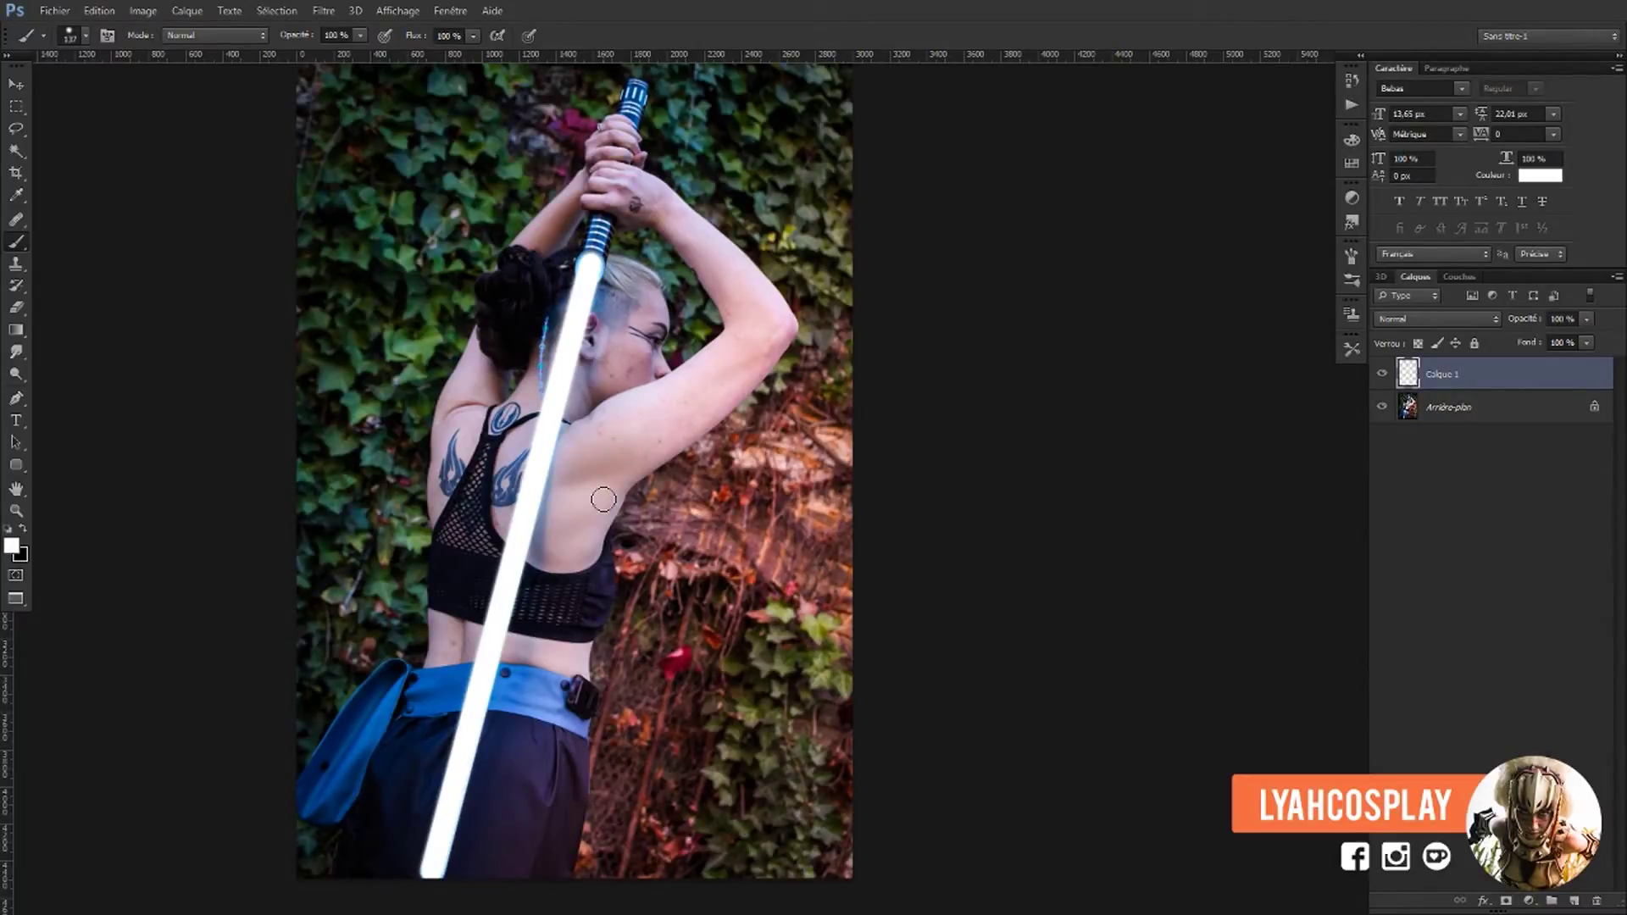
left_click(9, 85)
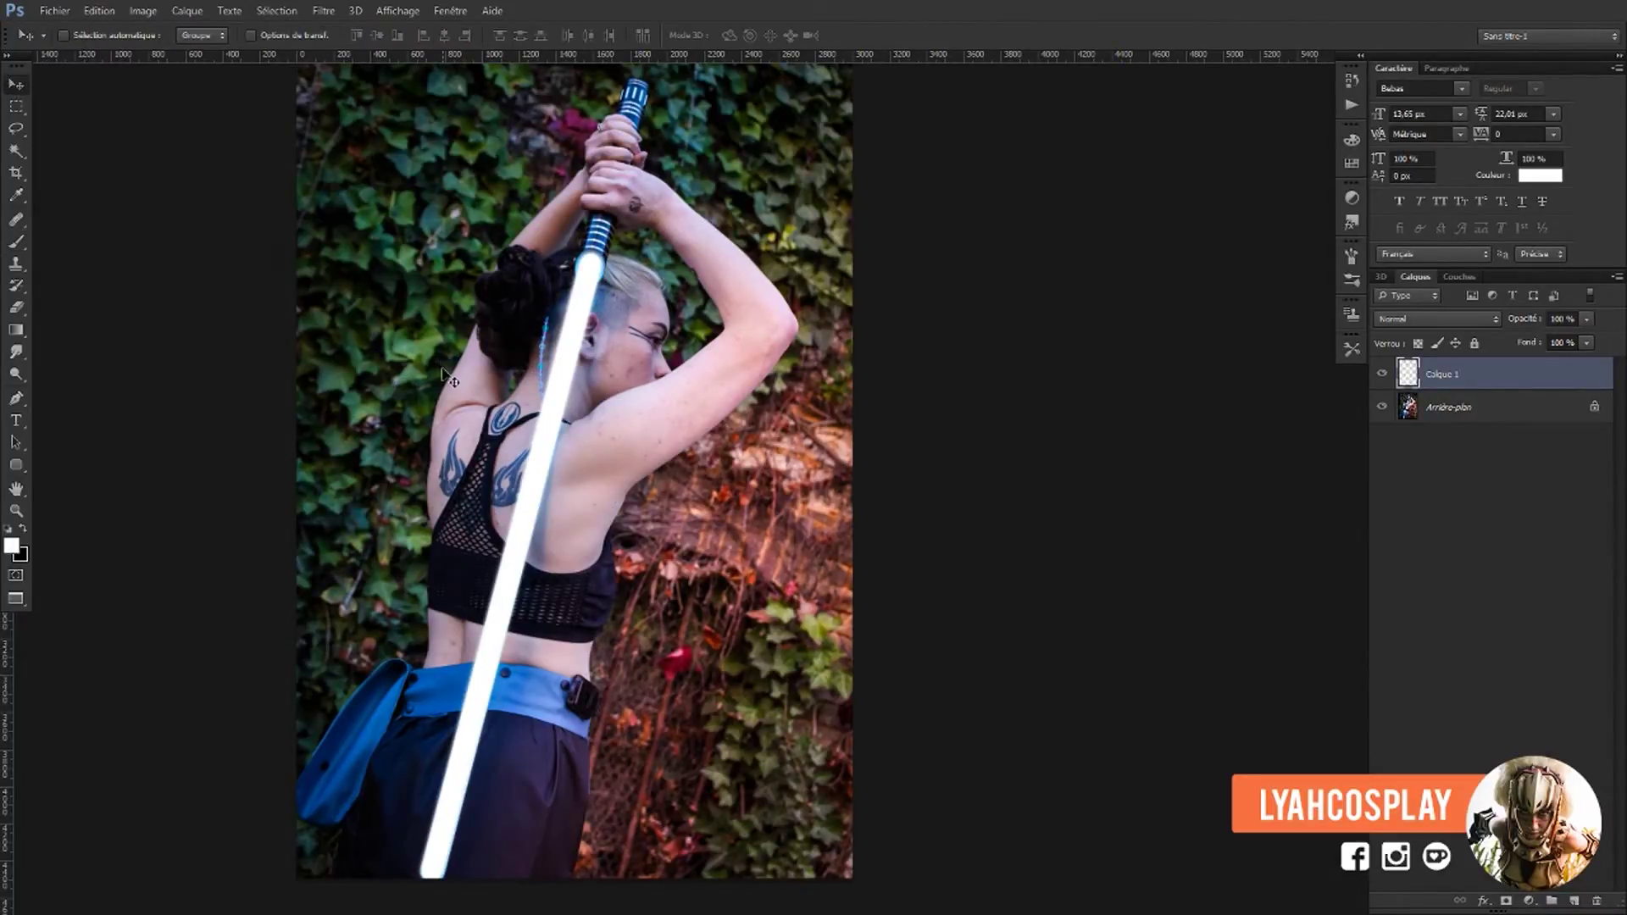
Use a perspective transform to widen the blade's base so it tapers upward.
key("ctrl+t")
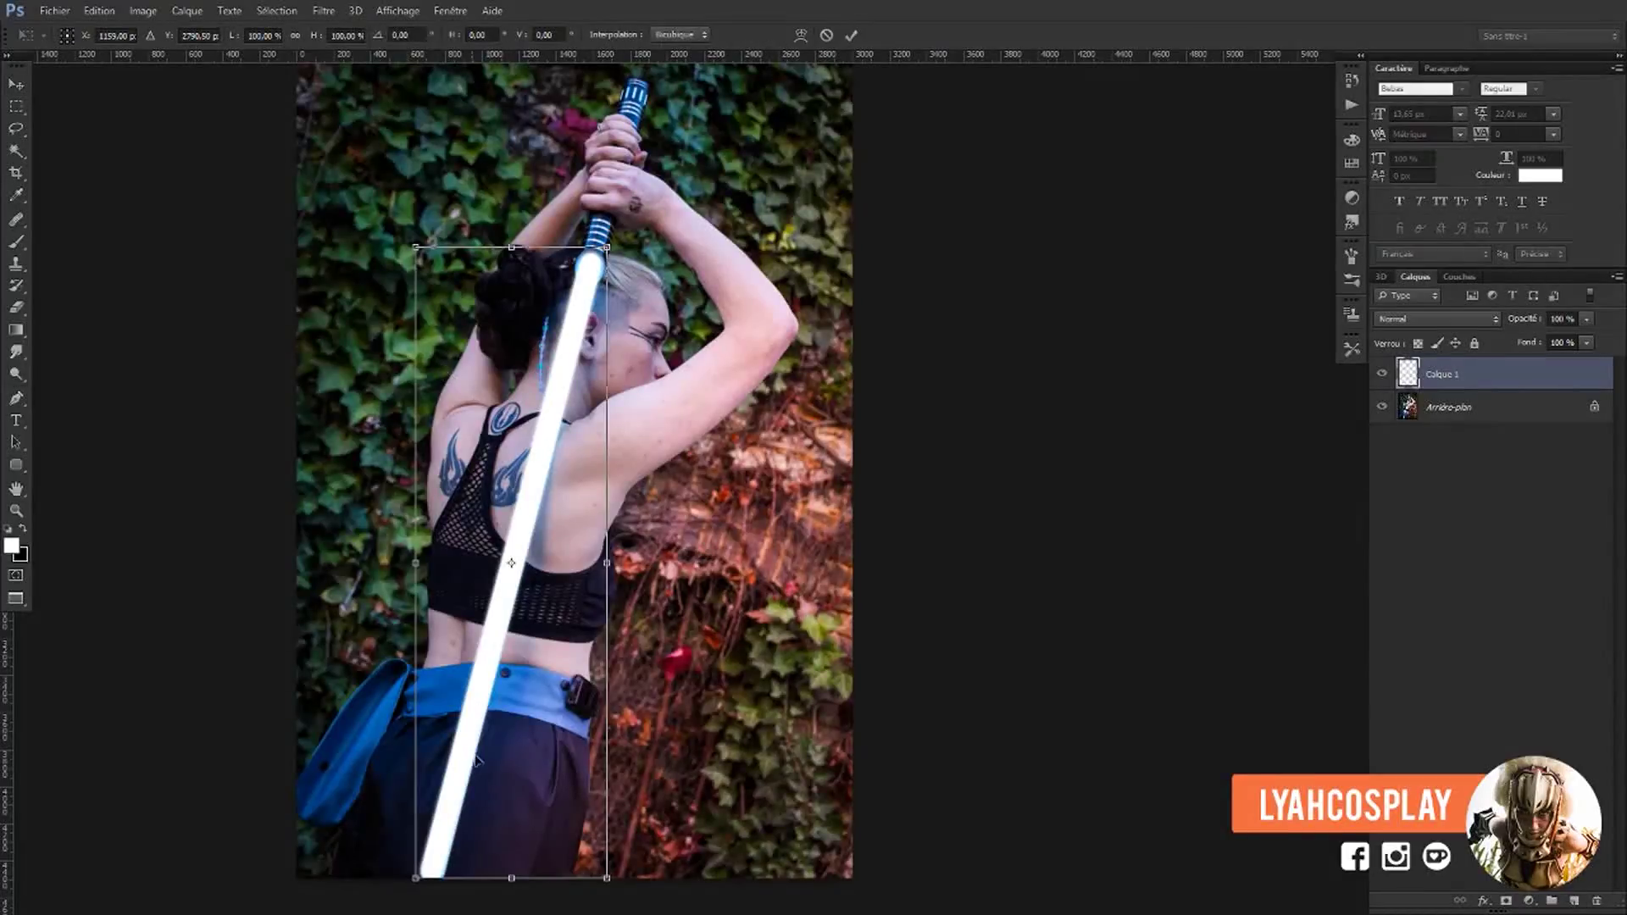
left_click_drag(610, 245, 590, 337)
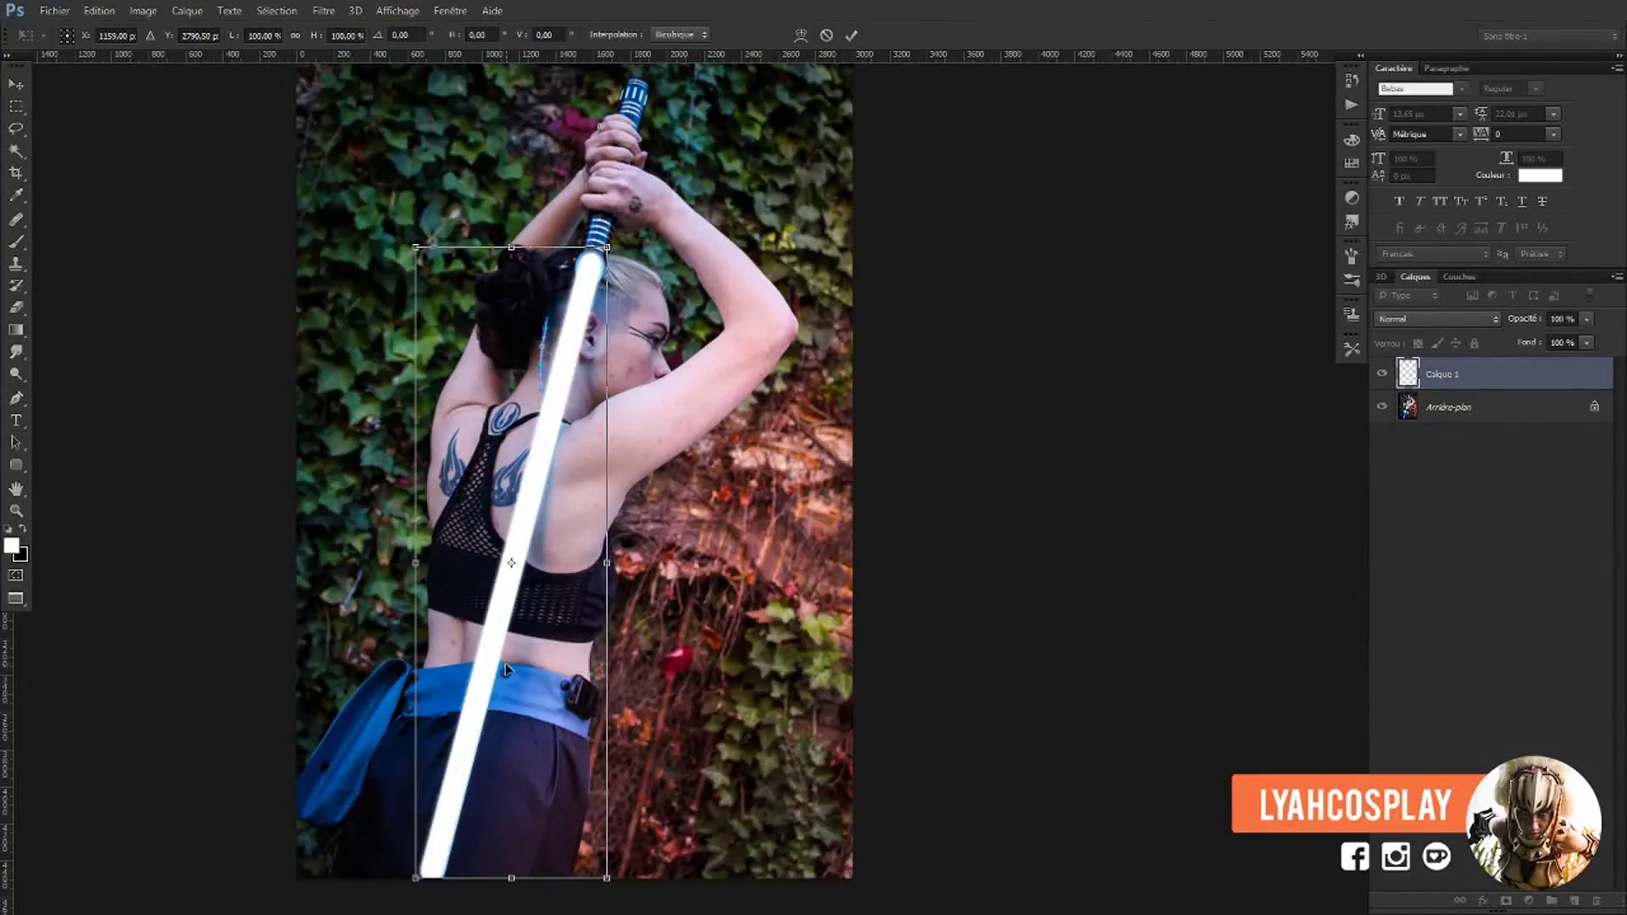
right_click(497, 616)
left_click(573, 446)
left_click_drag(614, 883, 637, 882)
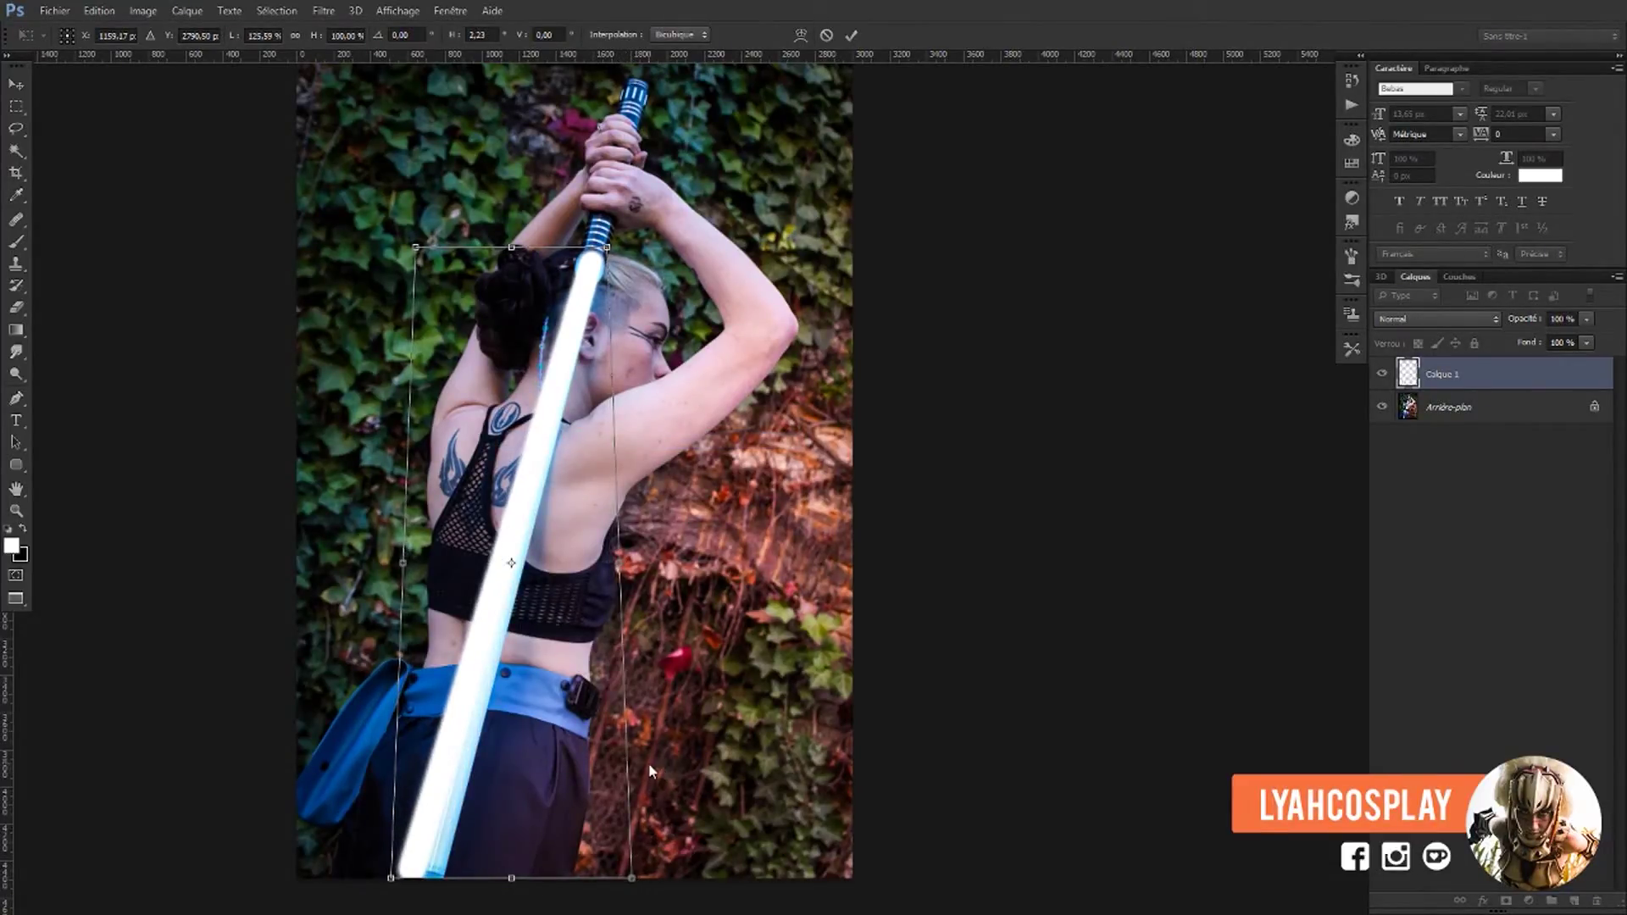
key("Return")
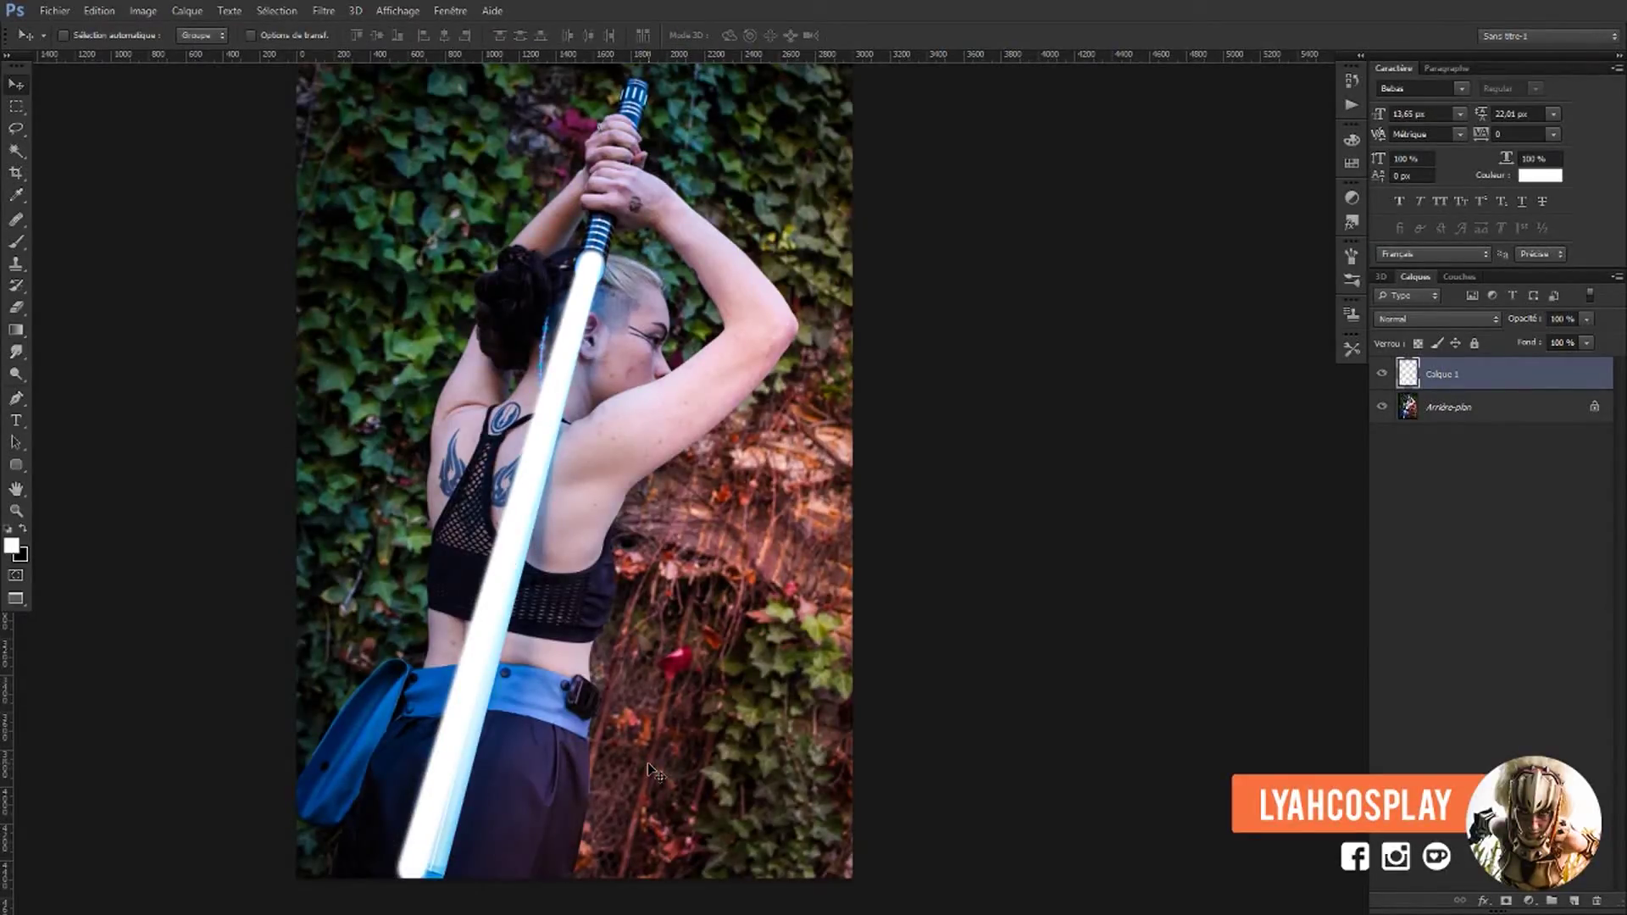
Rotate the blade about -1.9° and nudge it right and down under the hilt.
key("ctrl+t")
left_click_drag(689, 756, 693, 752)
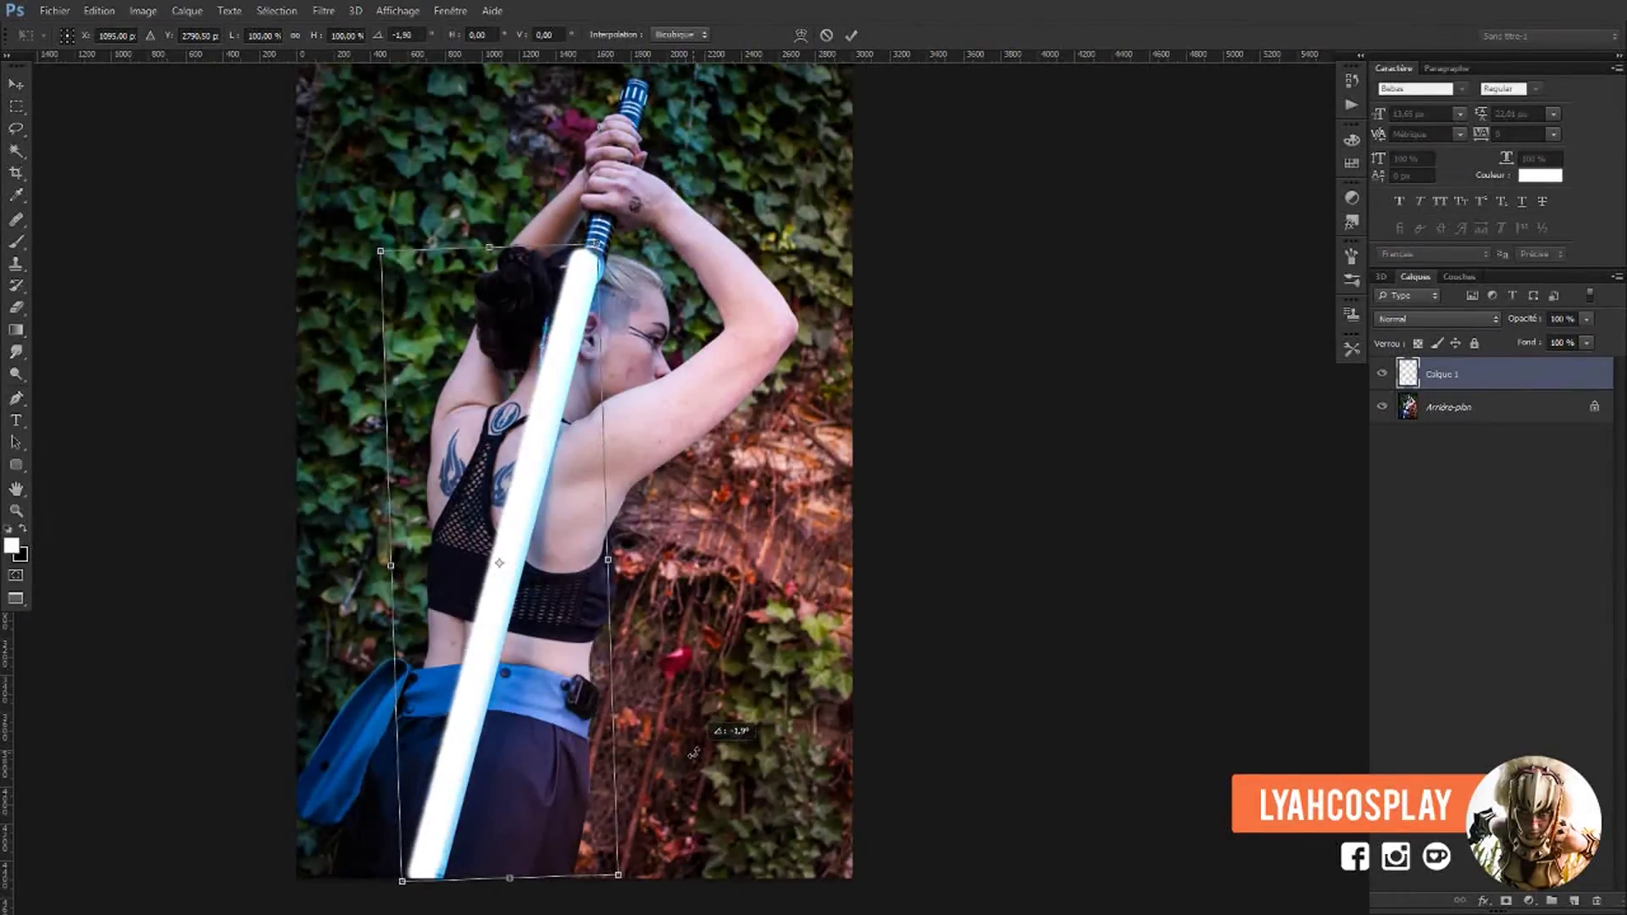
left_click_drag(589, 757, 599, 765)
key("Return")
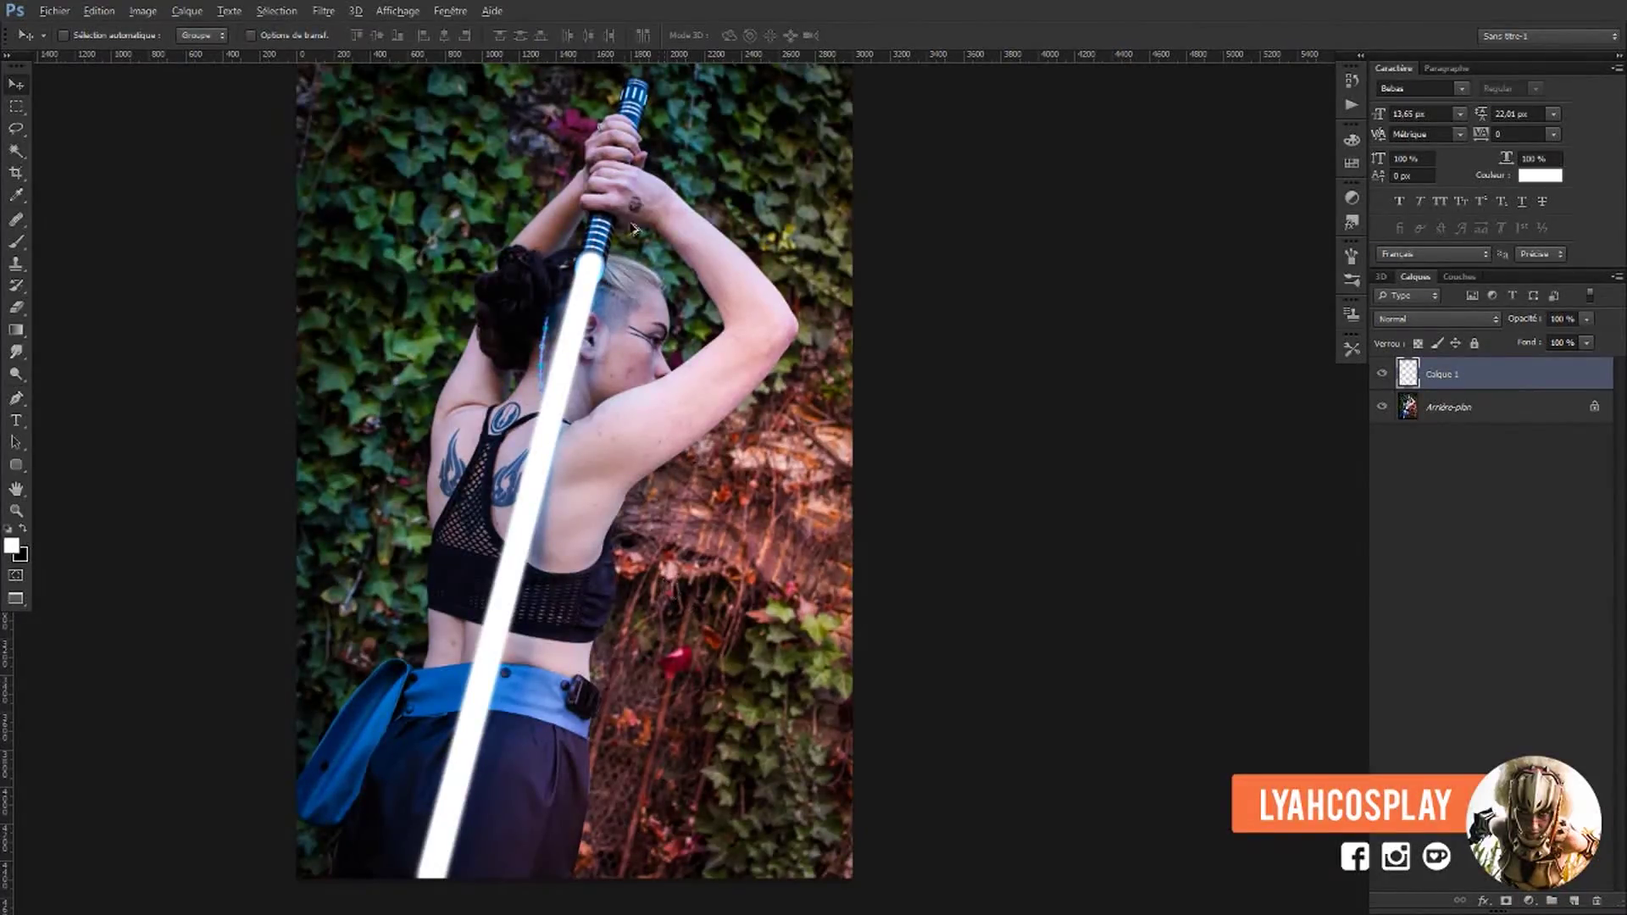
scroll(632, 254, "up", 2)
scroll(623, 339, "up", 2)
scroll(618, 377, "up", 2)
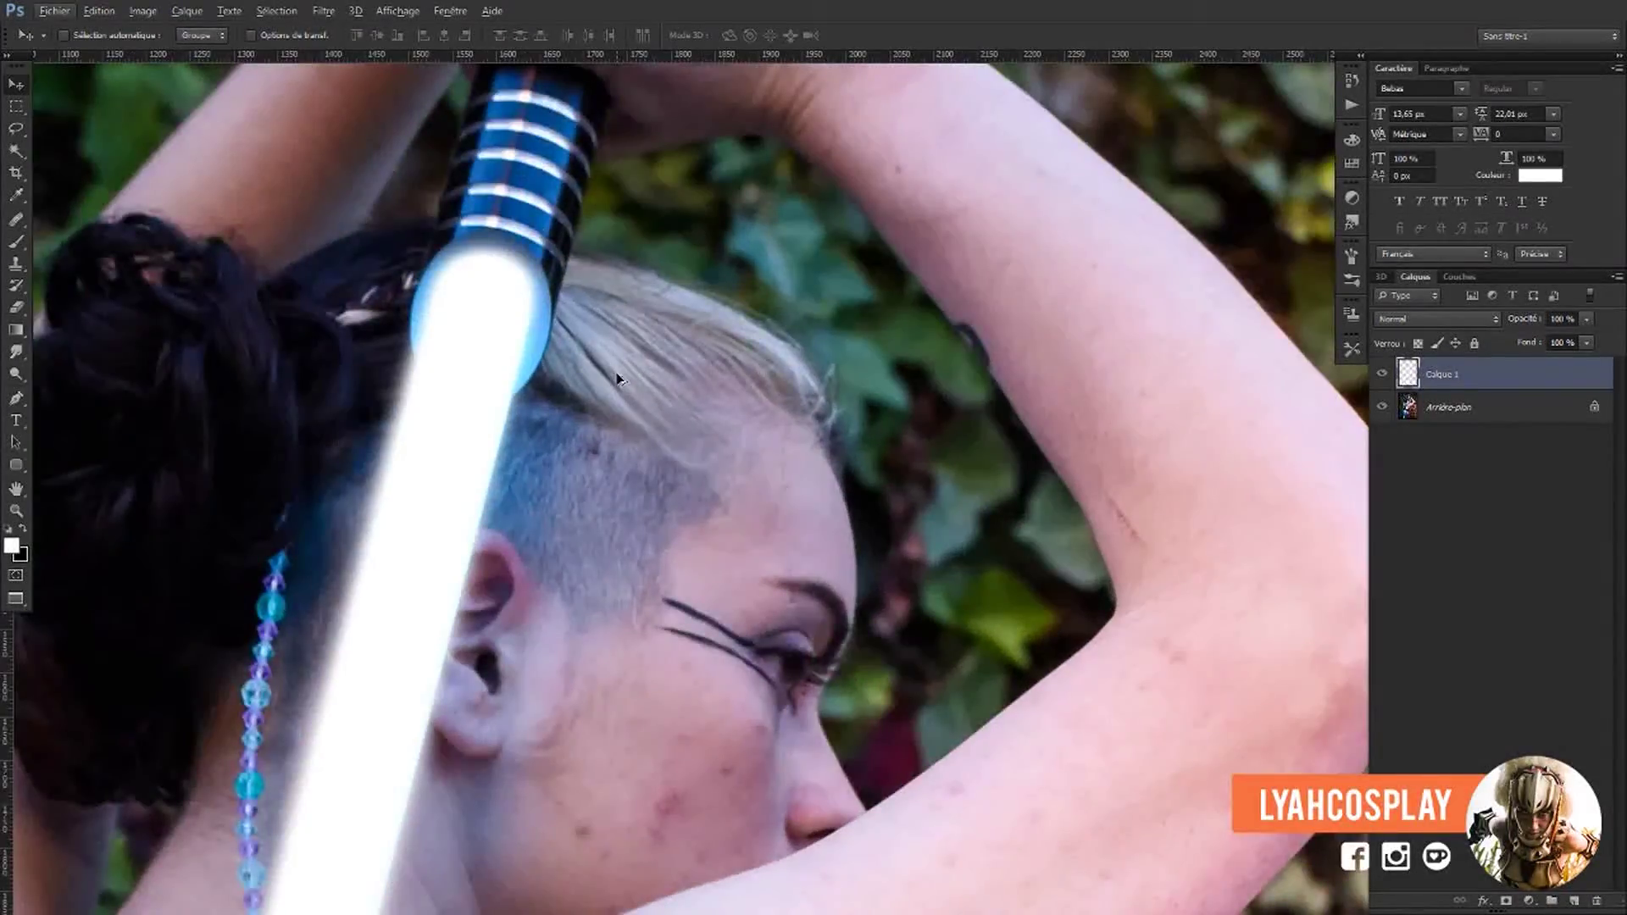
key("Down")
left_click(420, 333)
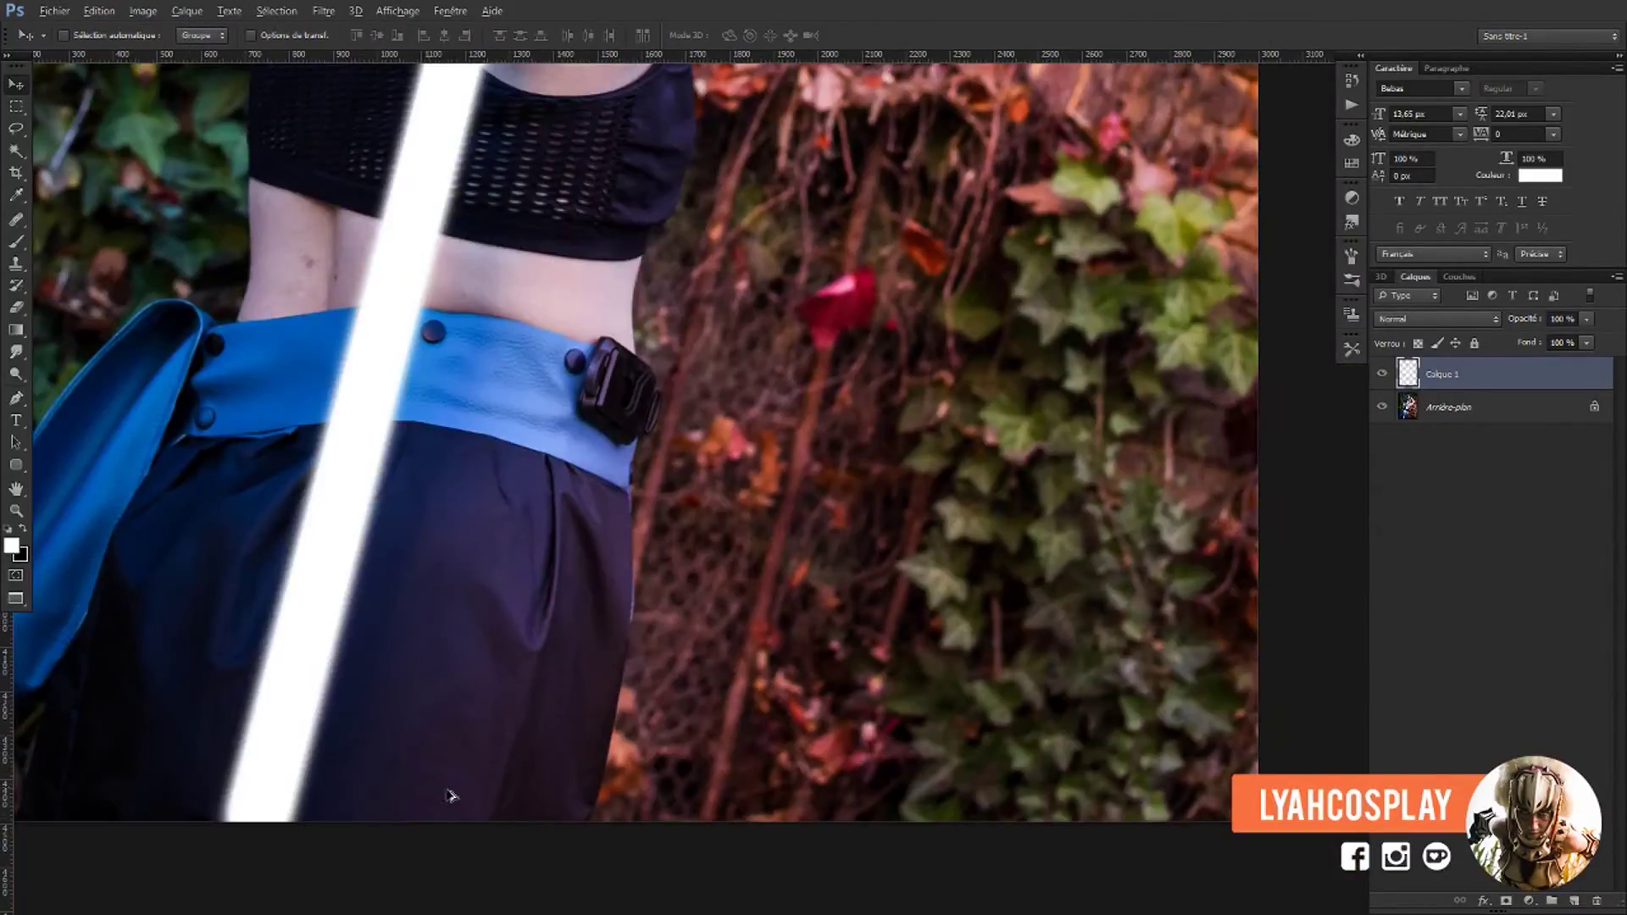
scroll(444, 792, "up", 2)
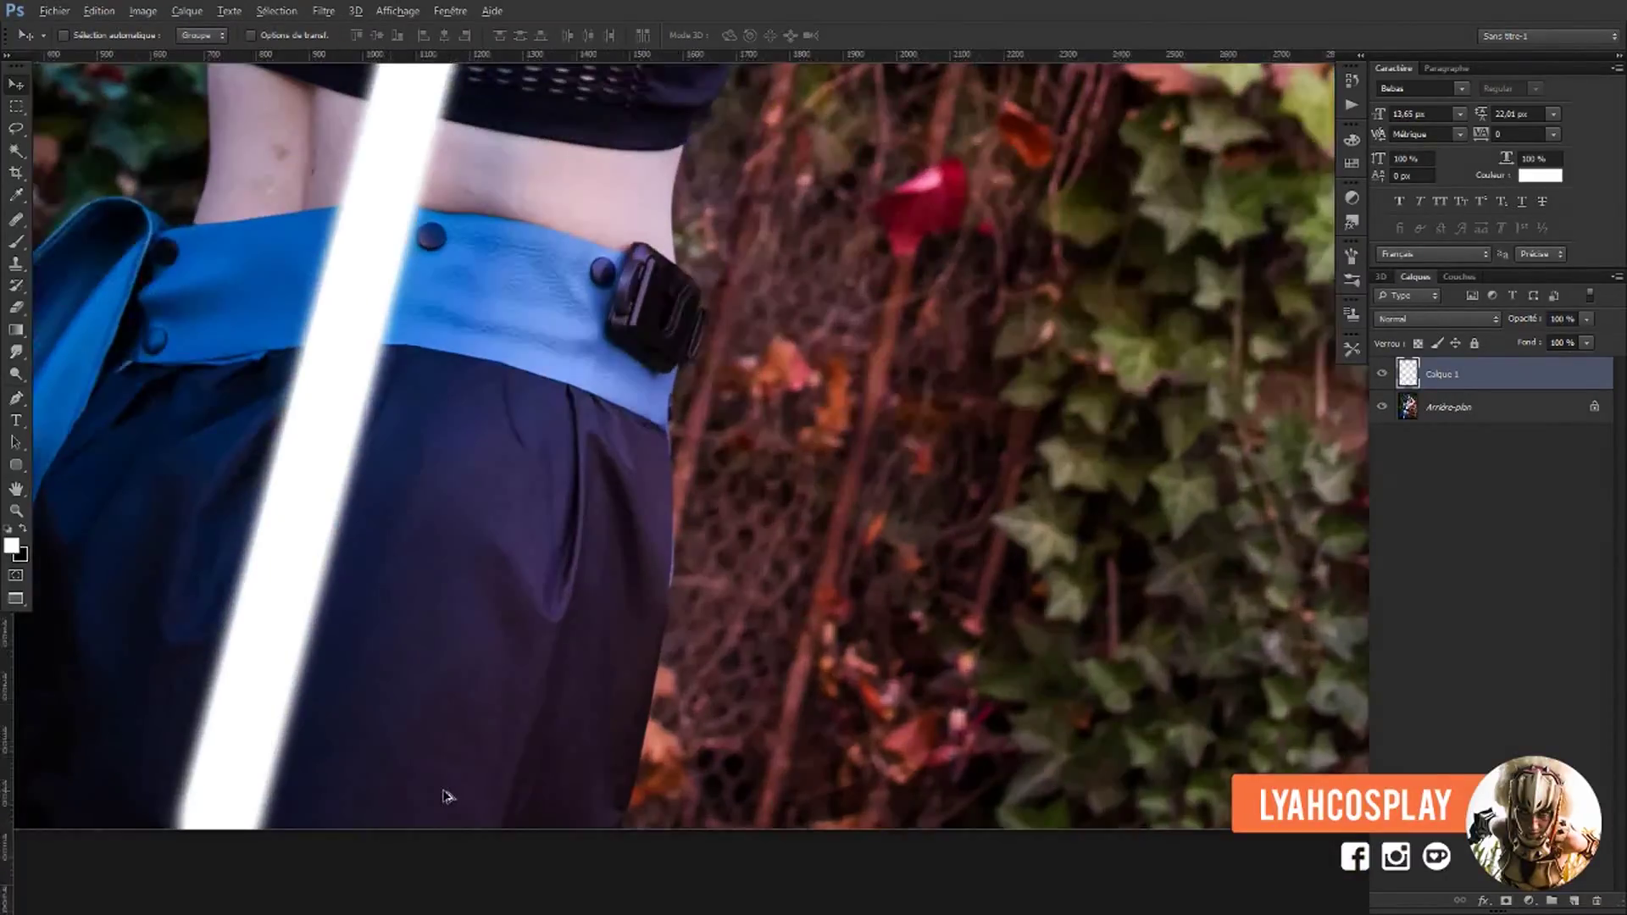
scroll(335, 778, "down", 2)
scroll(334, 778, "down", 2)
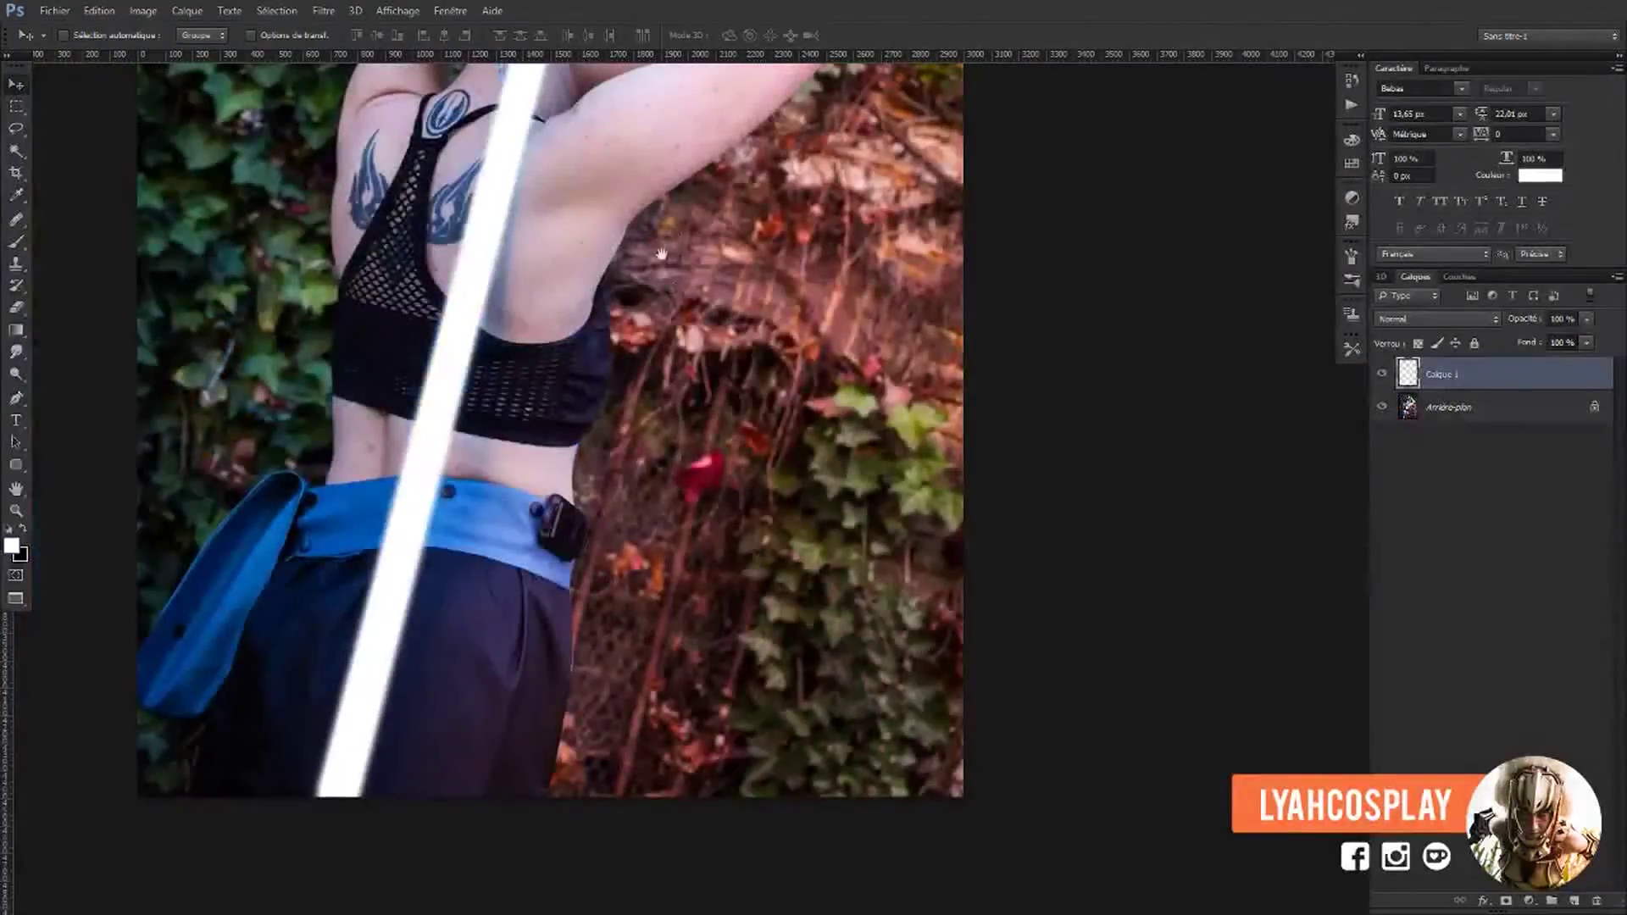
mouse_move(657, 326)
left_mouse_down()
mouse_move(640, 521)
mouse_move(654, 581)
left_mouse_up()
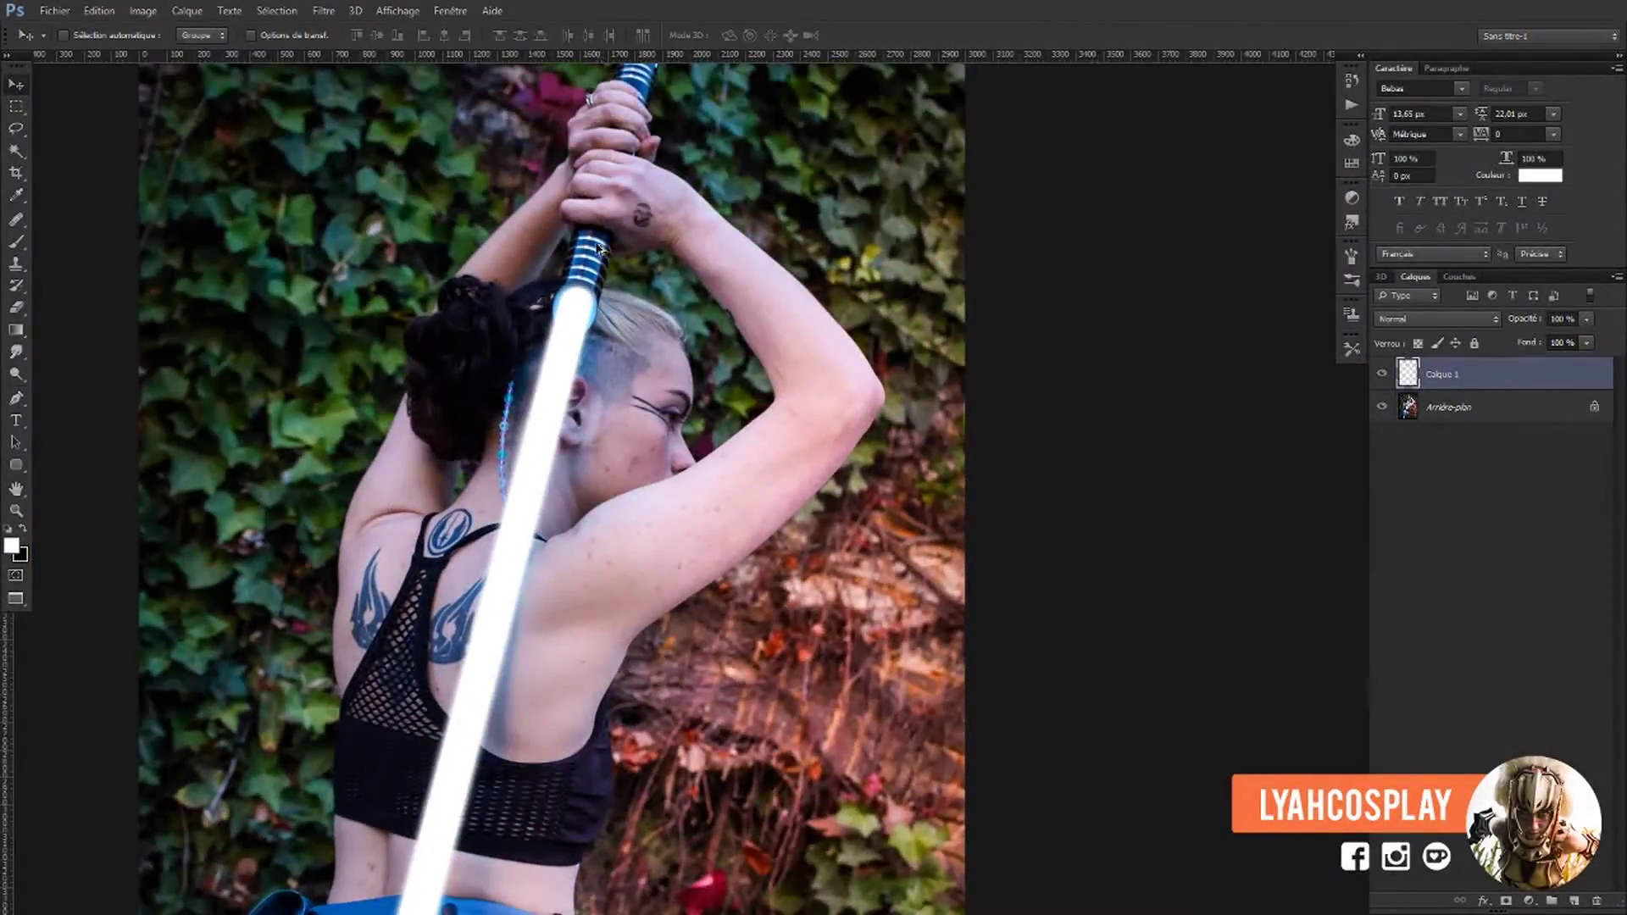
scroll(593, 254, "up", 1)
scroll(586, 279, "up", 1)
scroll(601, 305, "up", 1)
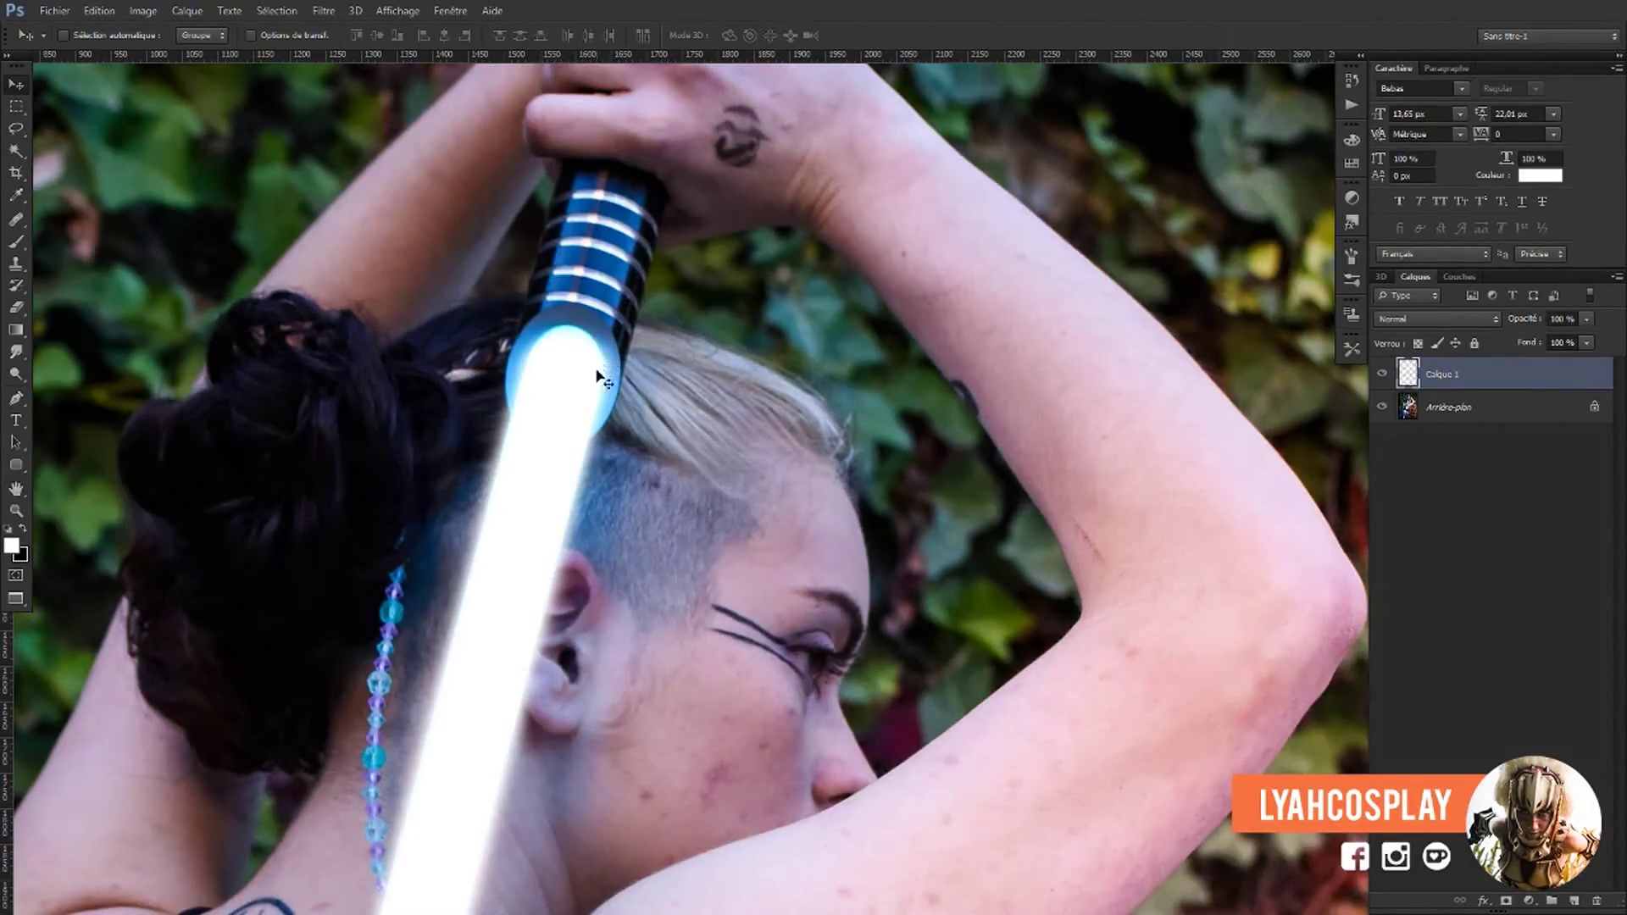
Brighten the blade's emitter end with the Dodge tool at 79% exposure, then fit the image on screen.
left_click(16, 351)
mouse_move(554, 367)
left_mouse_down()
mouse_move(597, 354)
mouse_move(624, 393)
left_mouse_up()
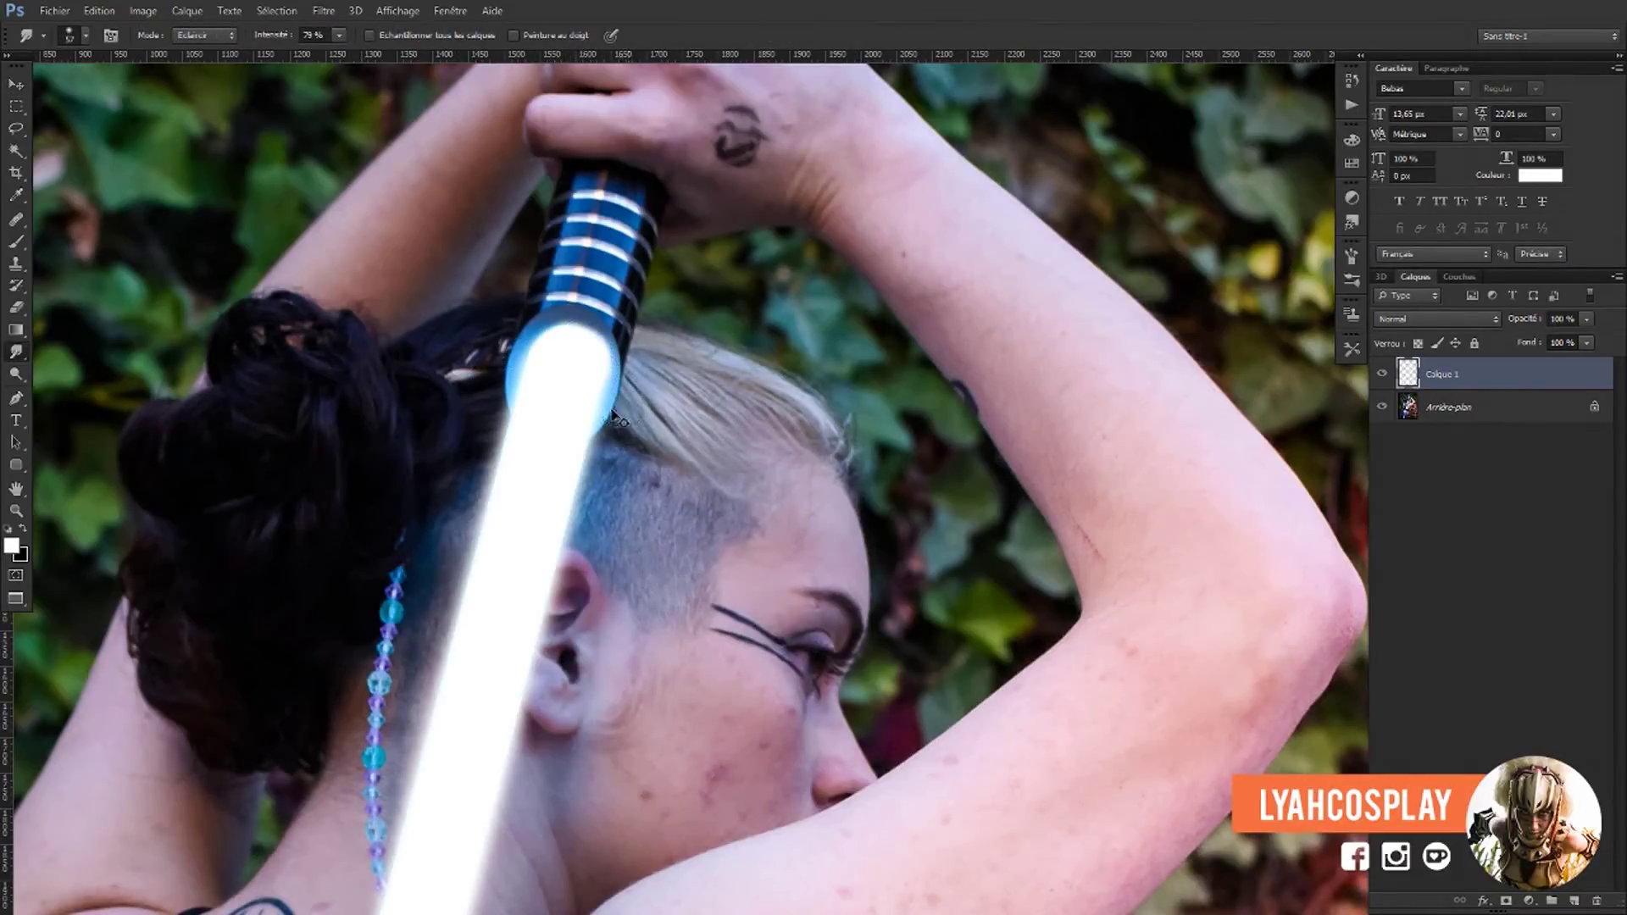
key("v")
key("ctrl+0")
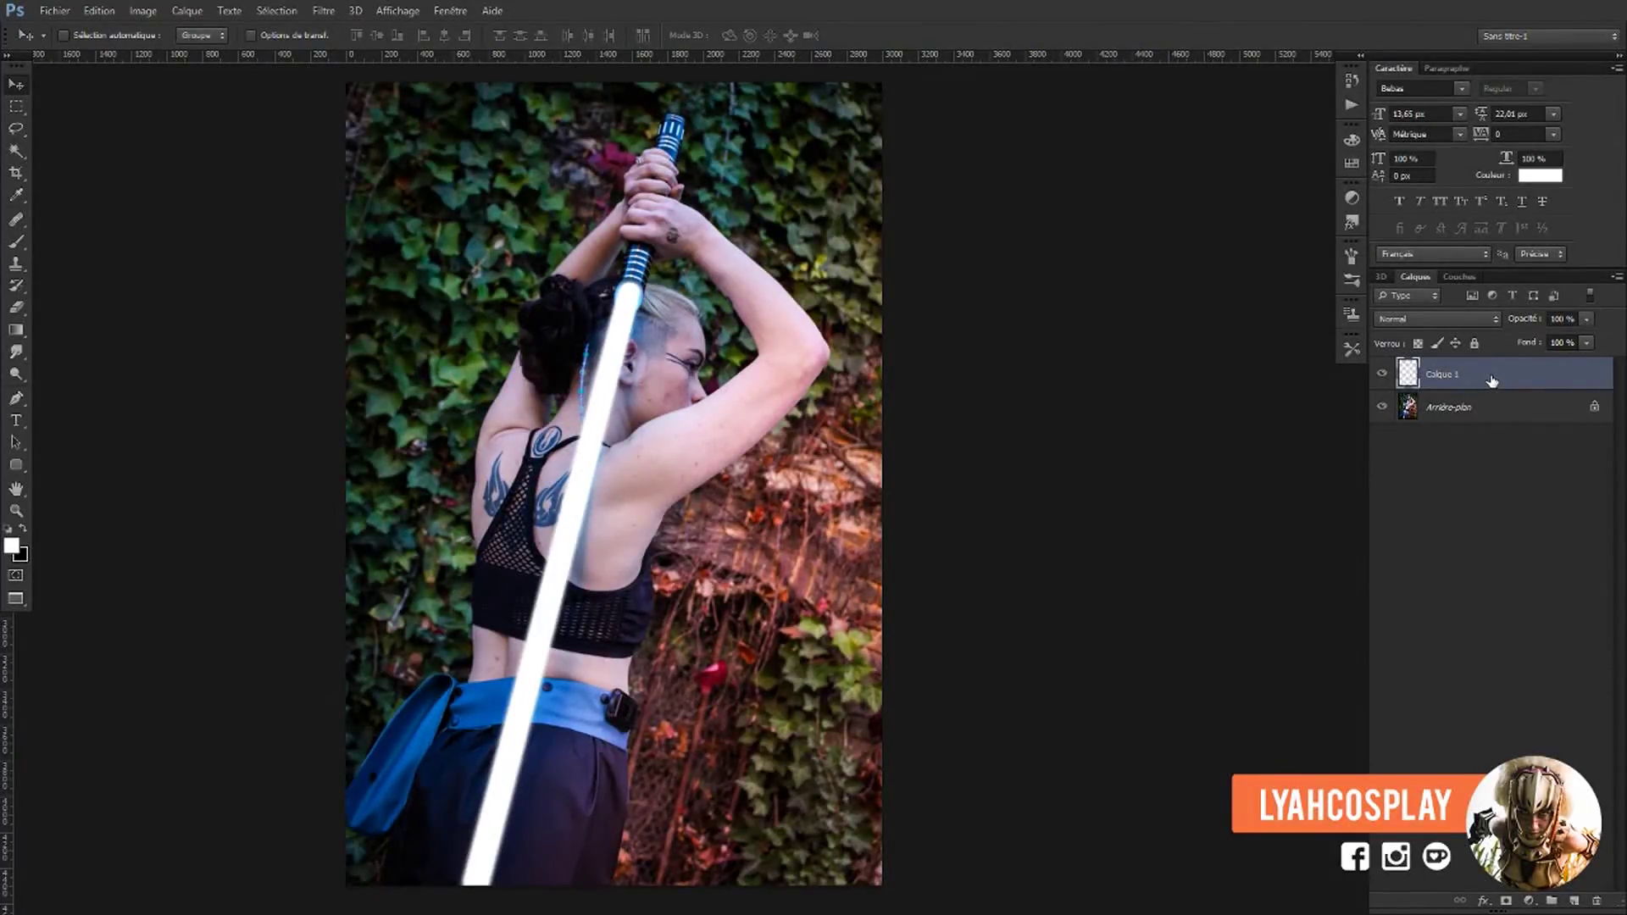
Duplicate the blade layer twice and select only the original Calque 1.
key("ctrl+j")
key("ctrl+j")
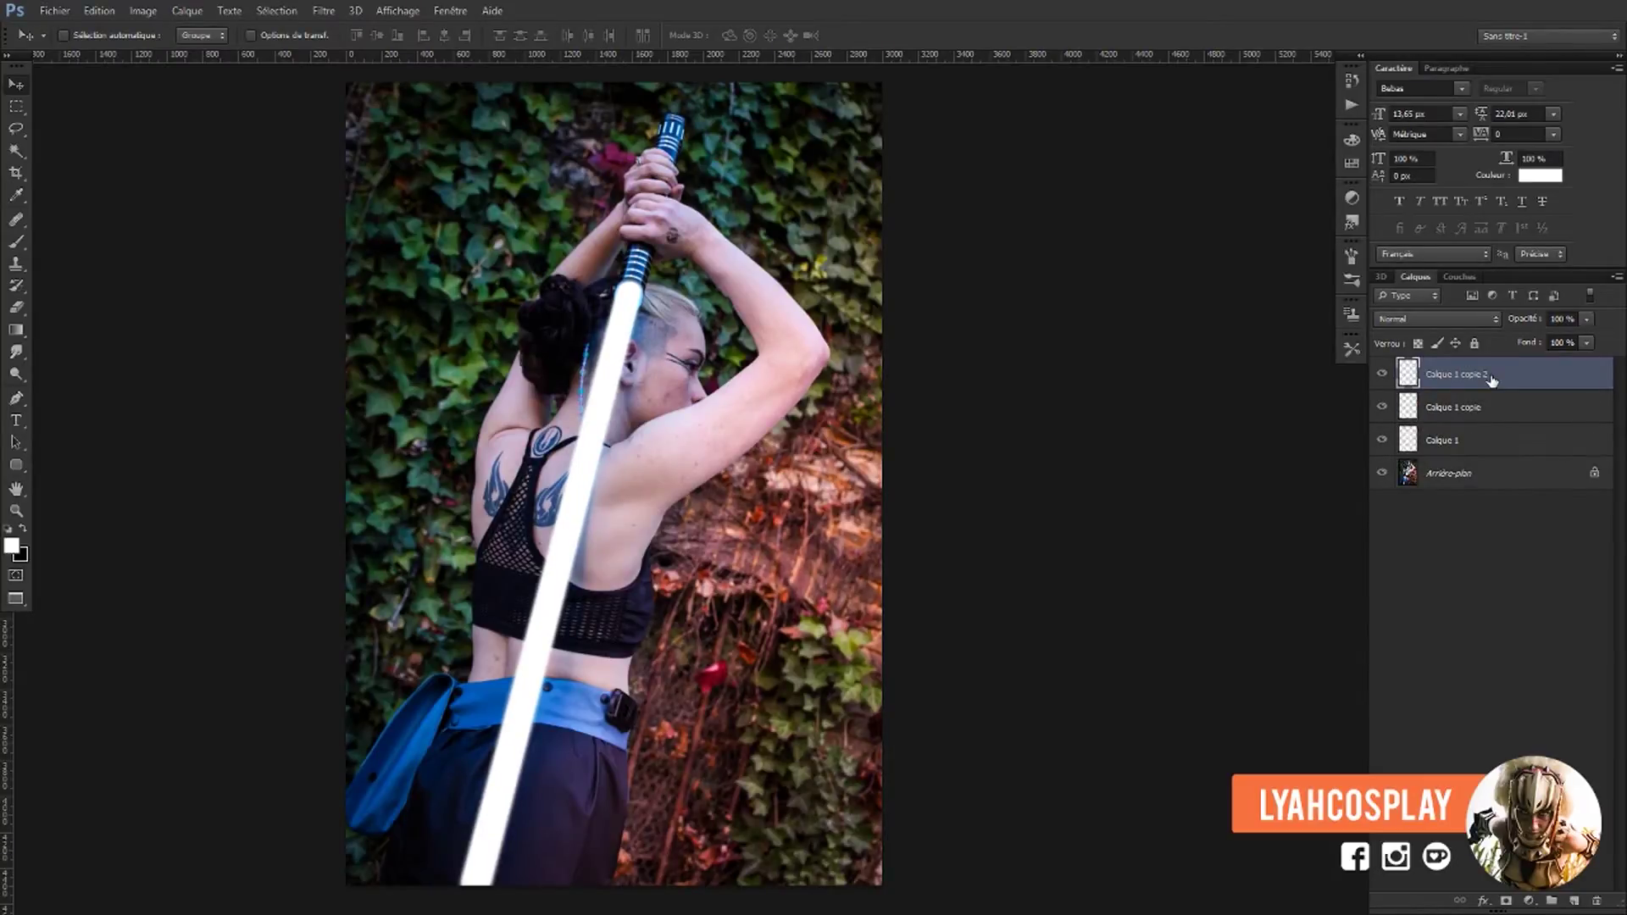
left_click(1489, 442, "shift")
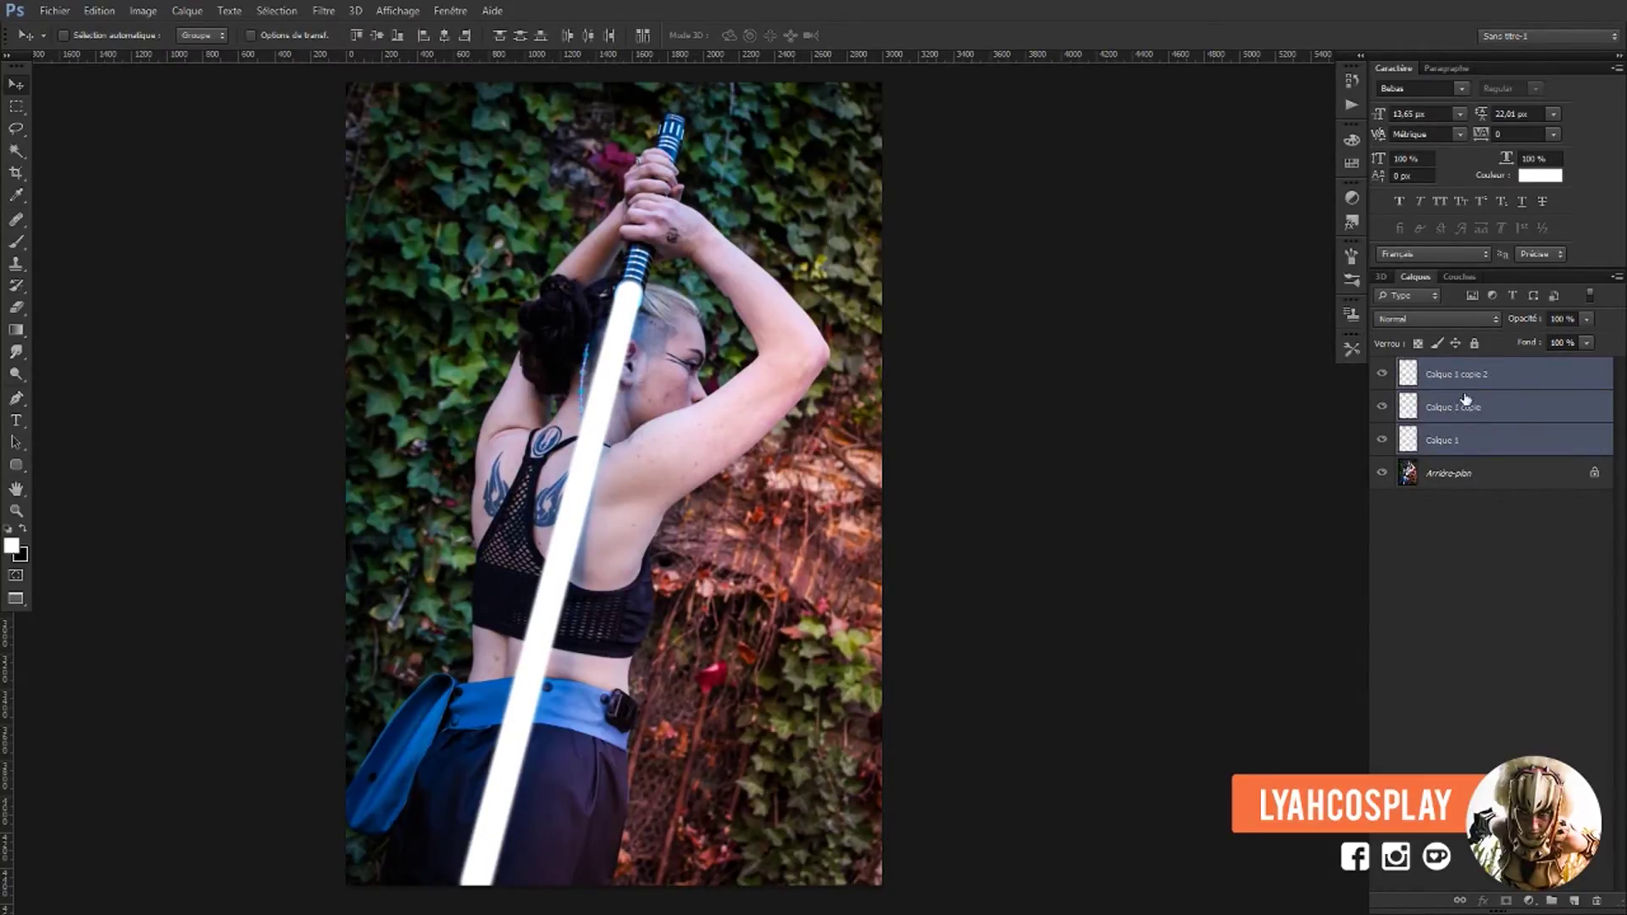
left_click(1482, 445)
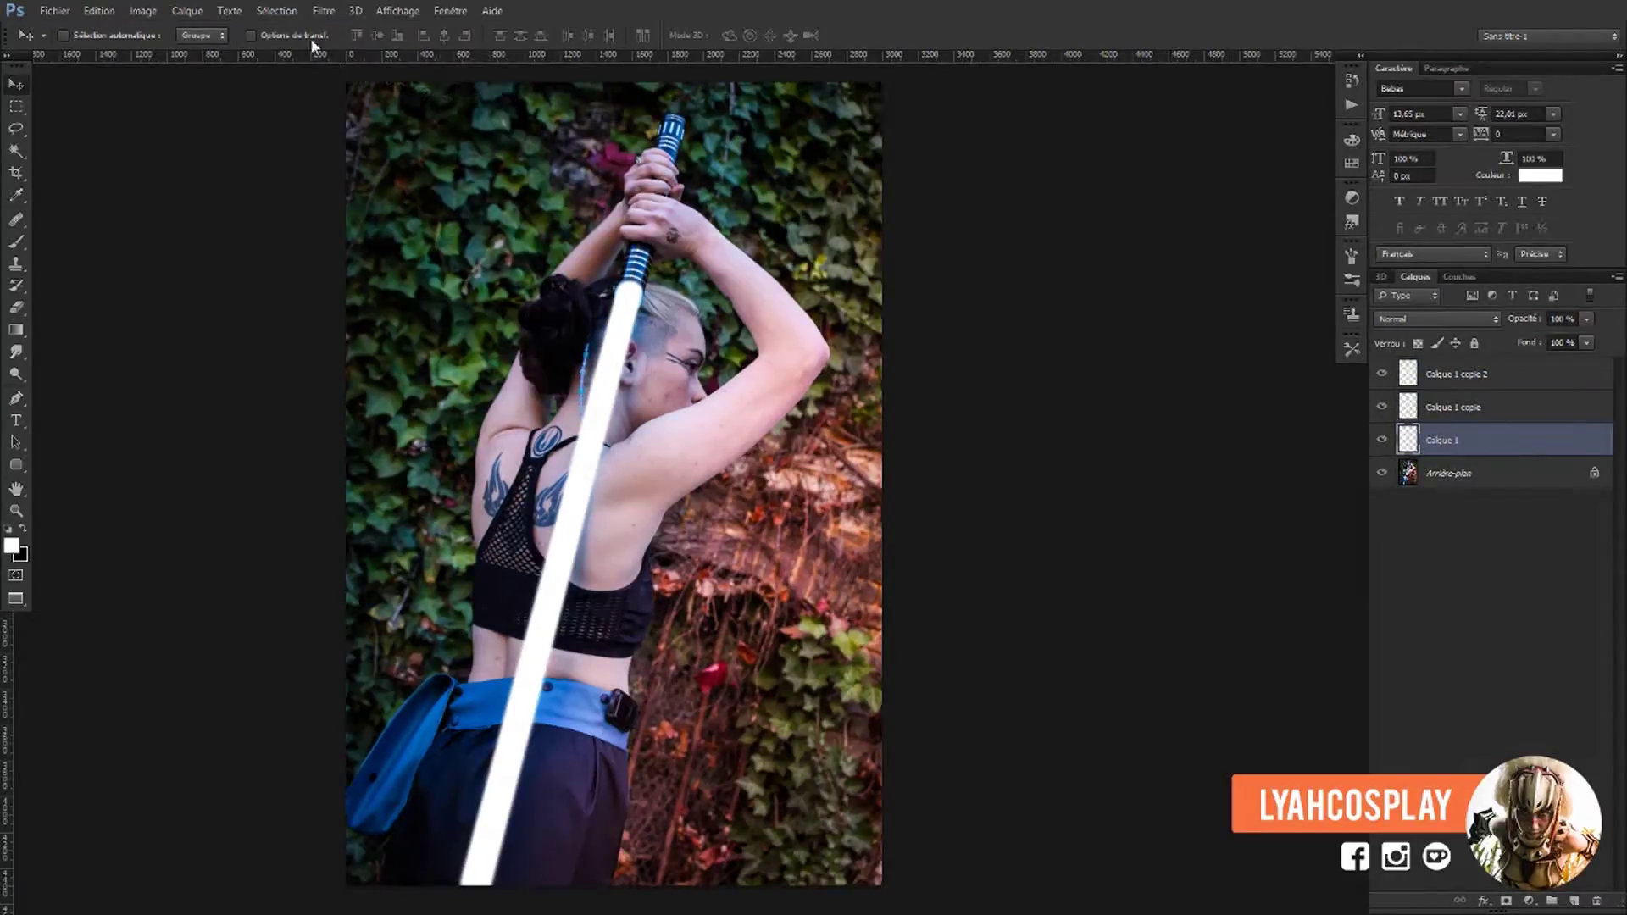
Apply a Gaussian blur of about 114 px radius to Calque 1.
left_click(324, 10)
mouse_move(349, 181)
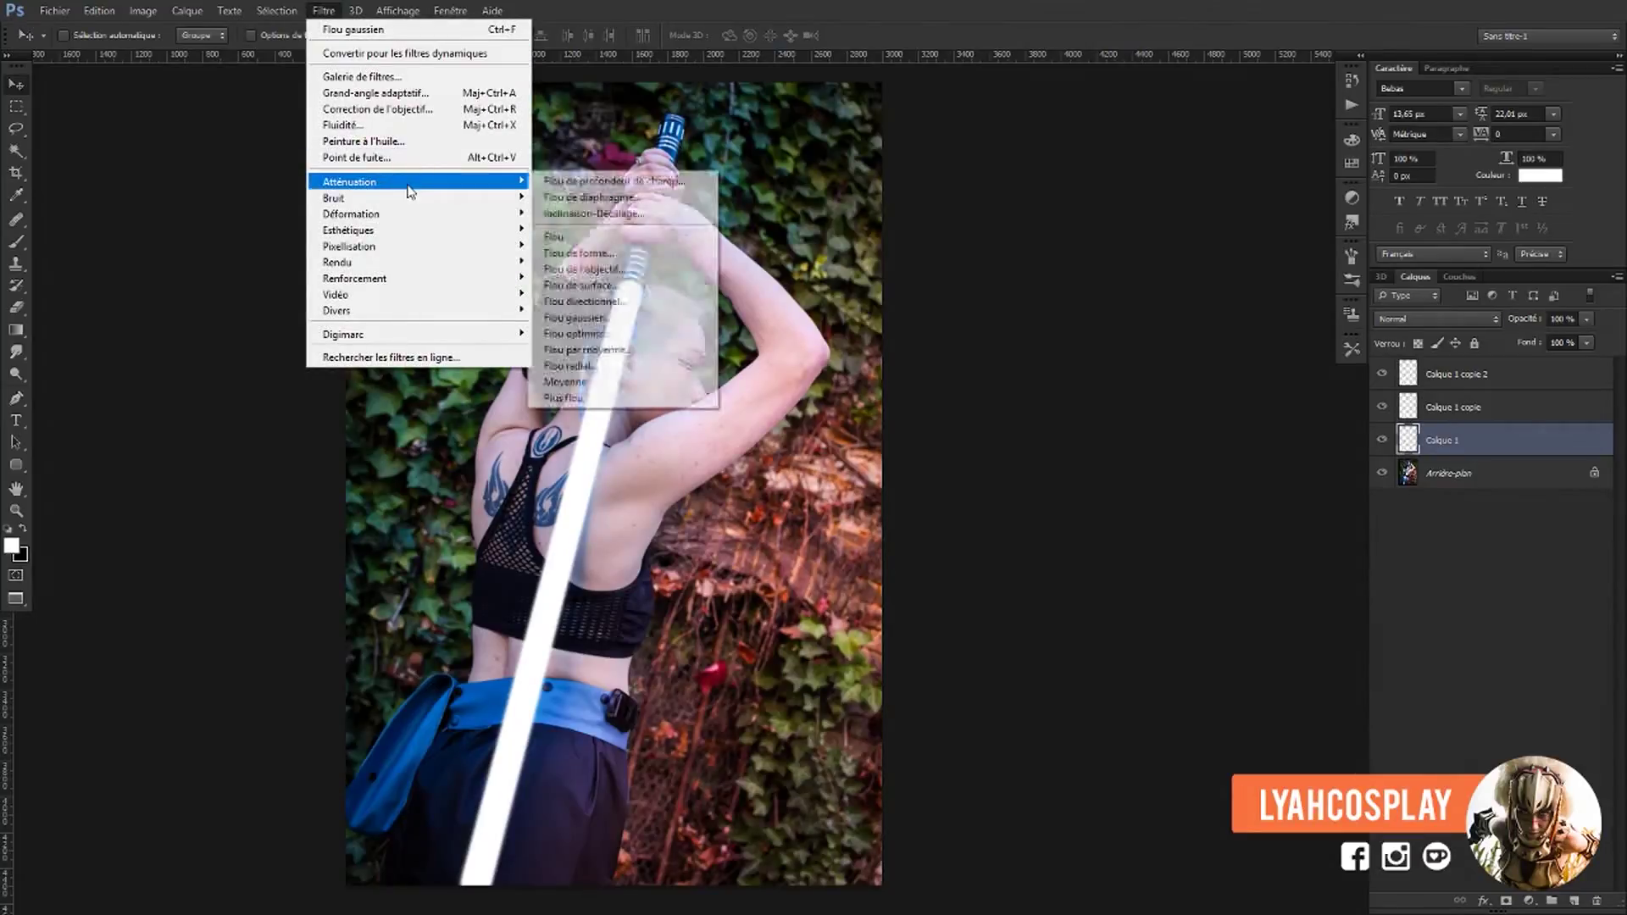
left_click(585, 317)
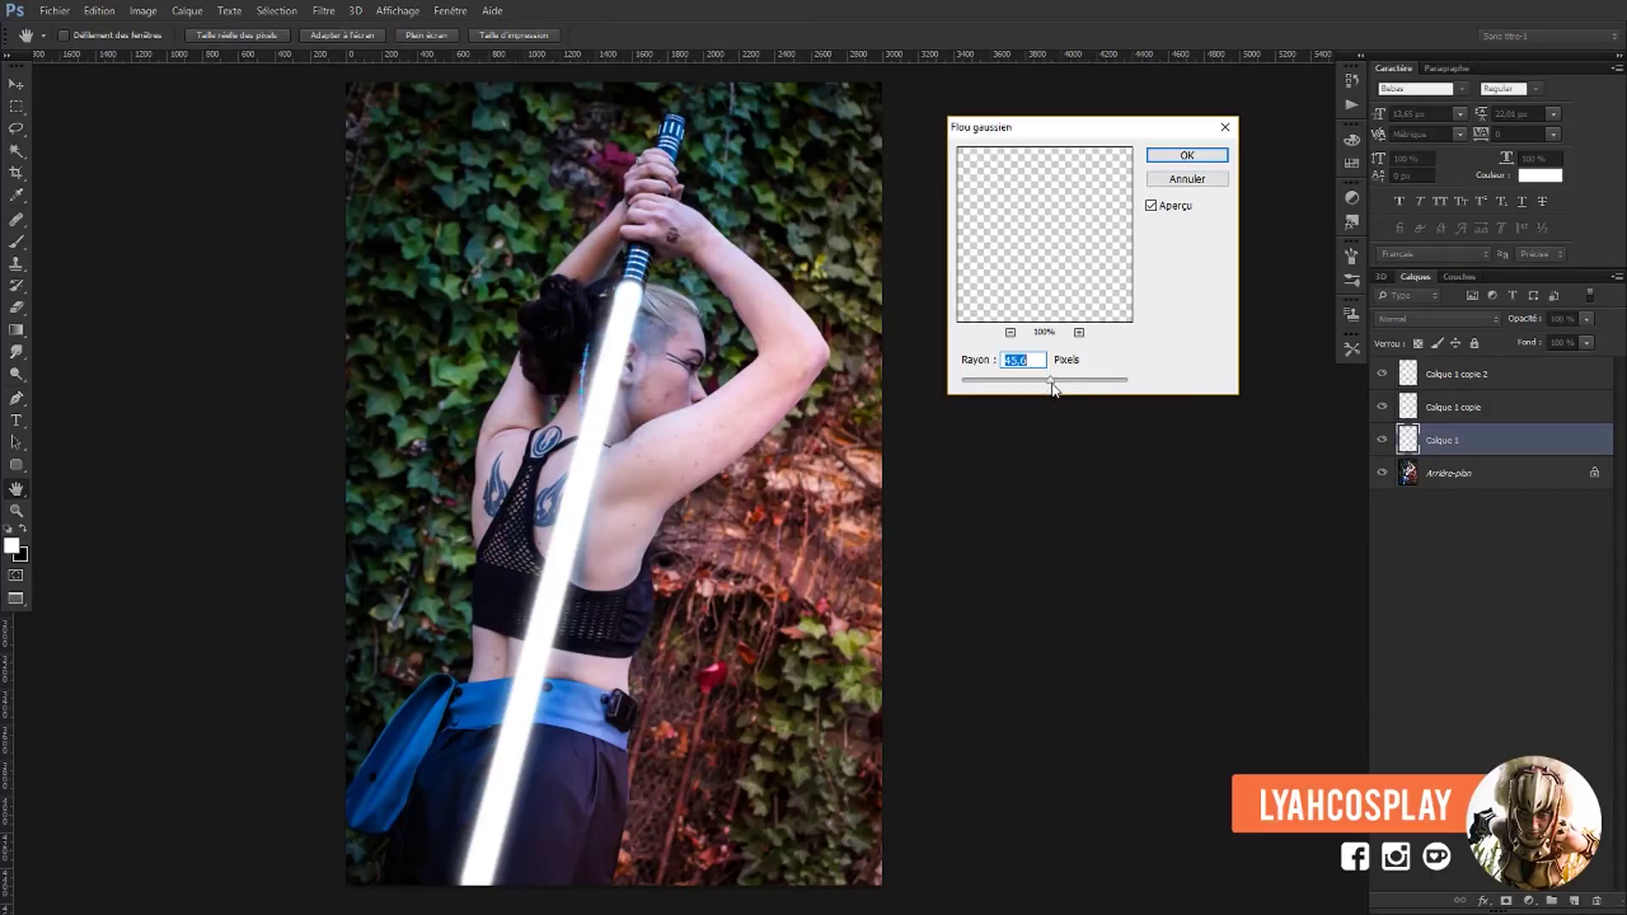
left_click_drag(1056, 378, 1065, 383)
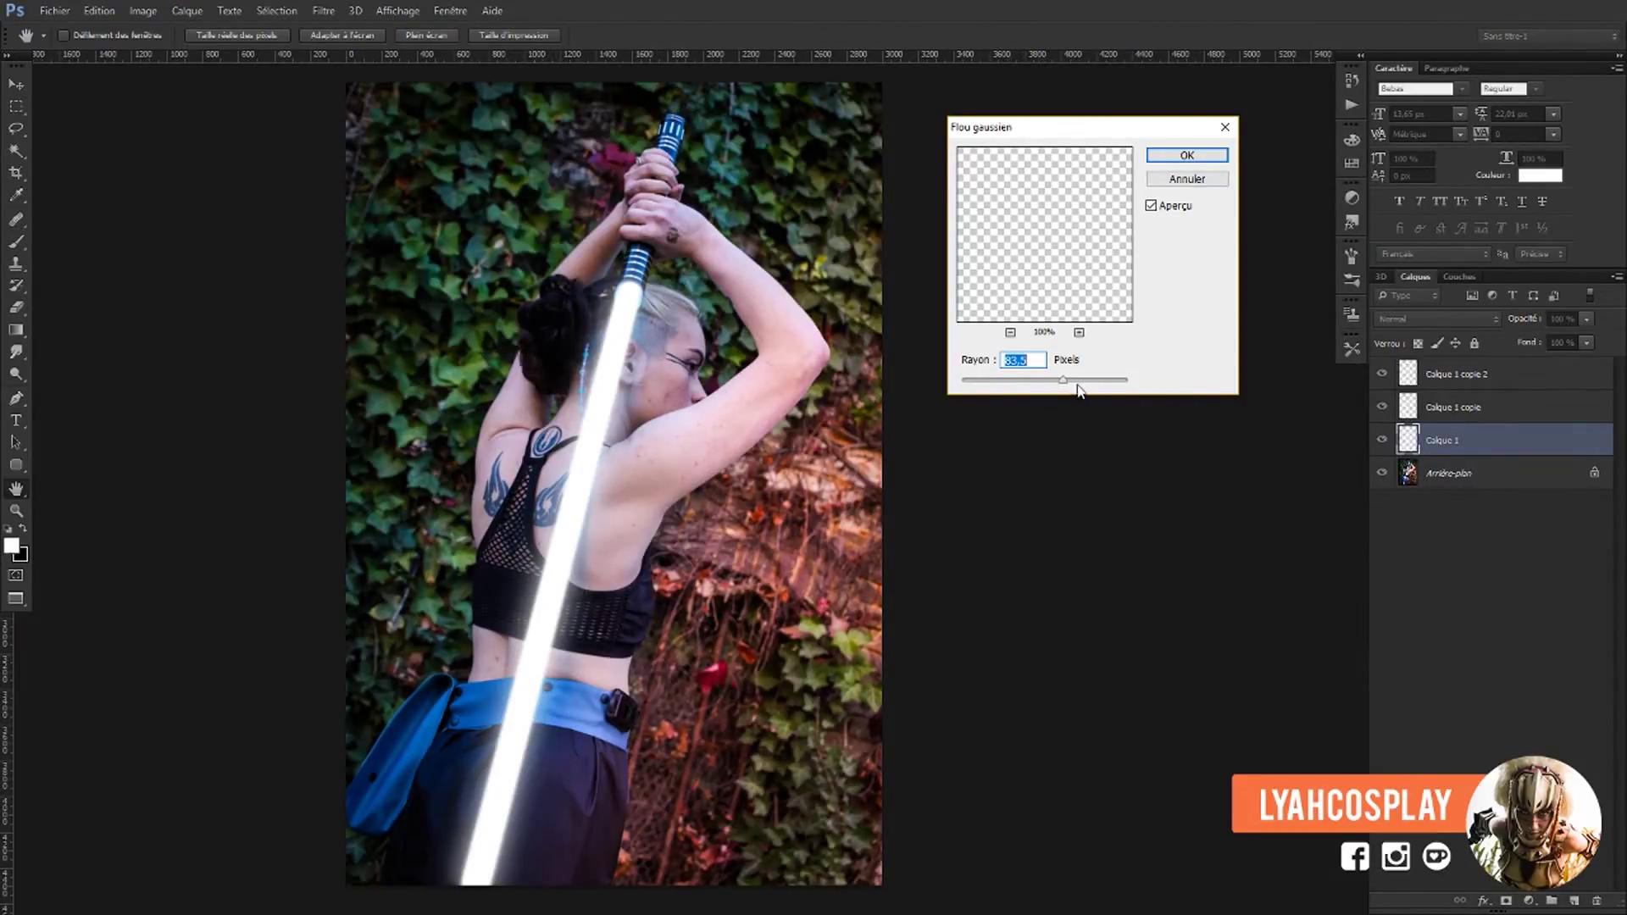
left_click_drag(1065, 380, 1062, 383)
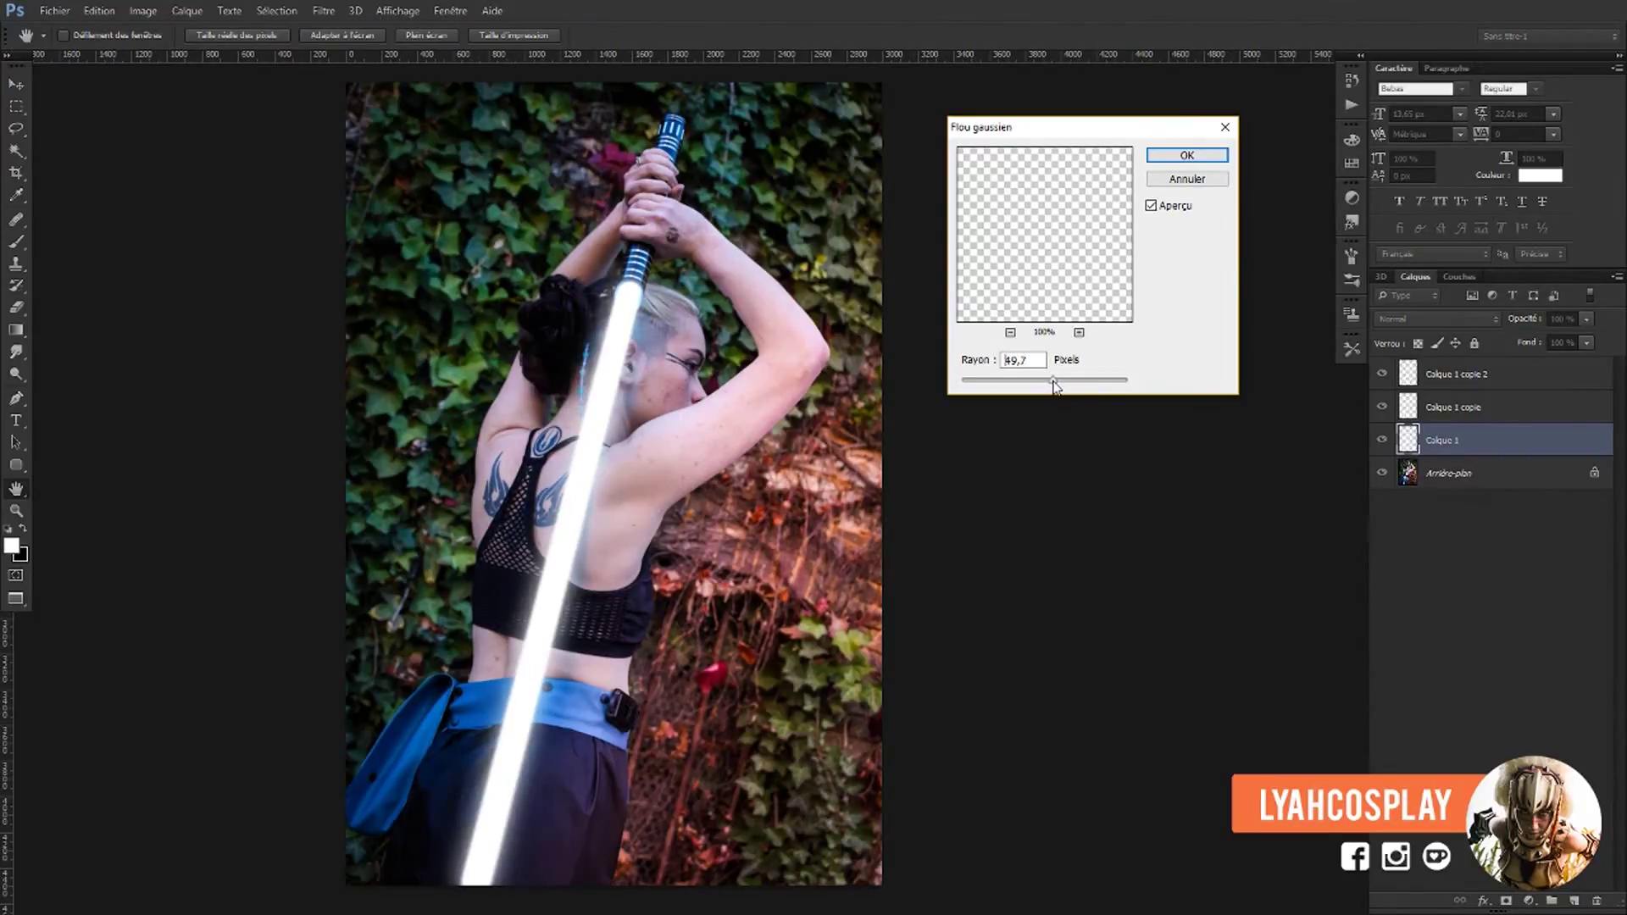
left_click_drag(1055, 383, 1067, 383)
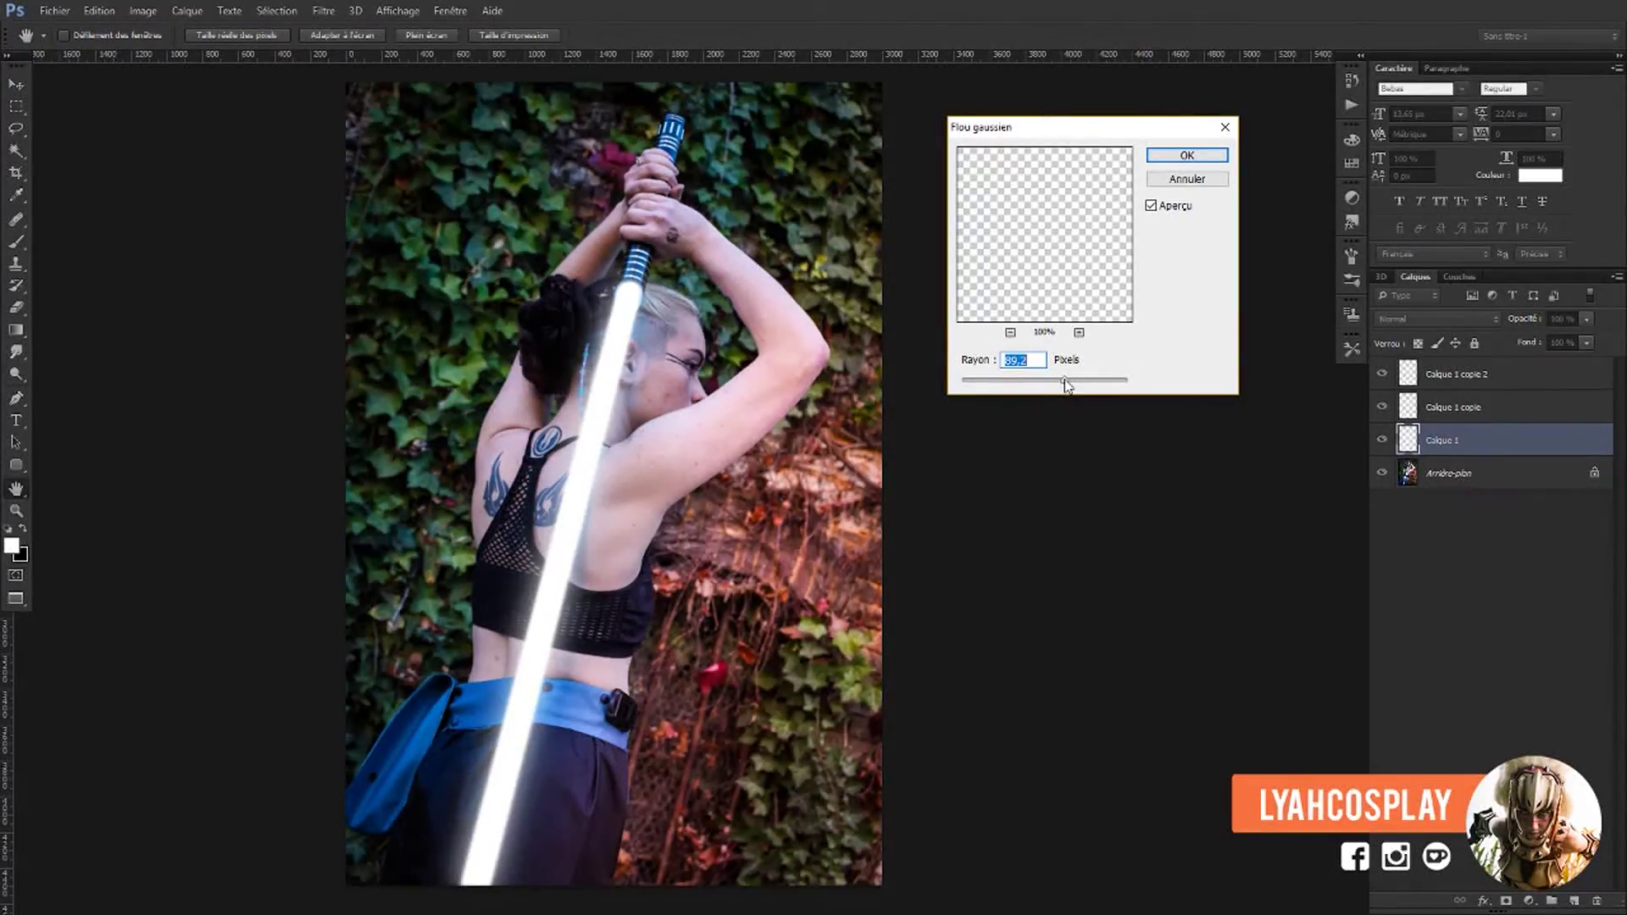
left_click_drag(1067, 383, 1070, 383)
left_click_drag(1069, 383, 1069, 384)
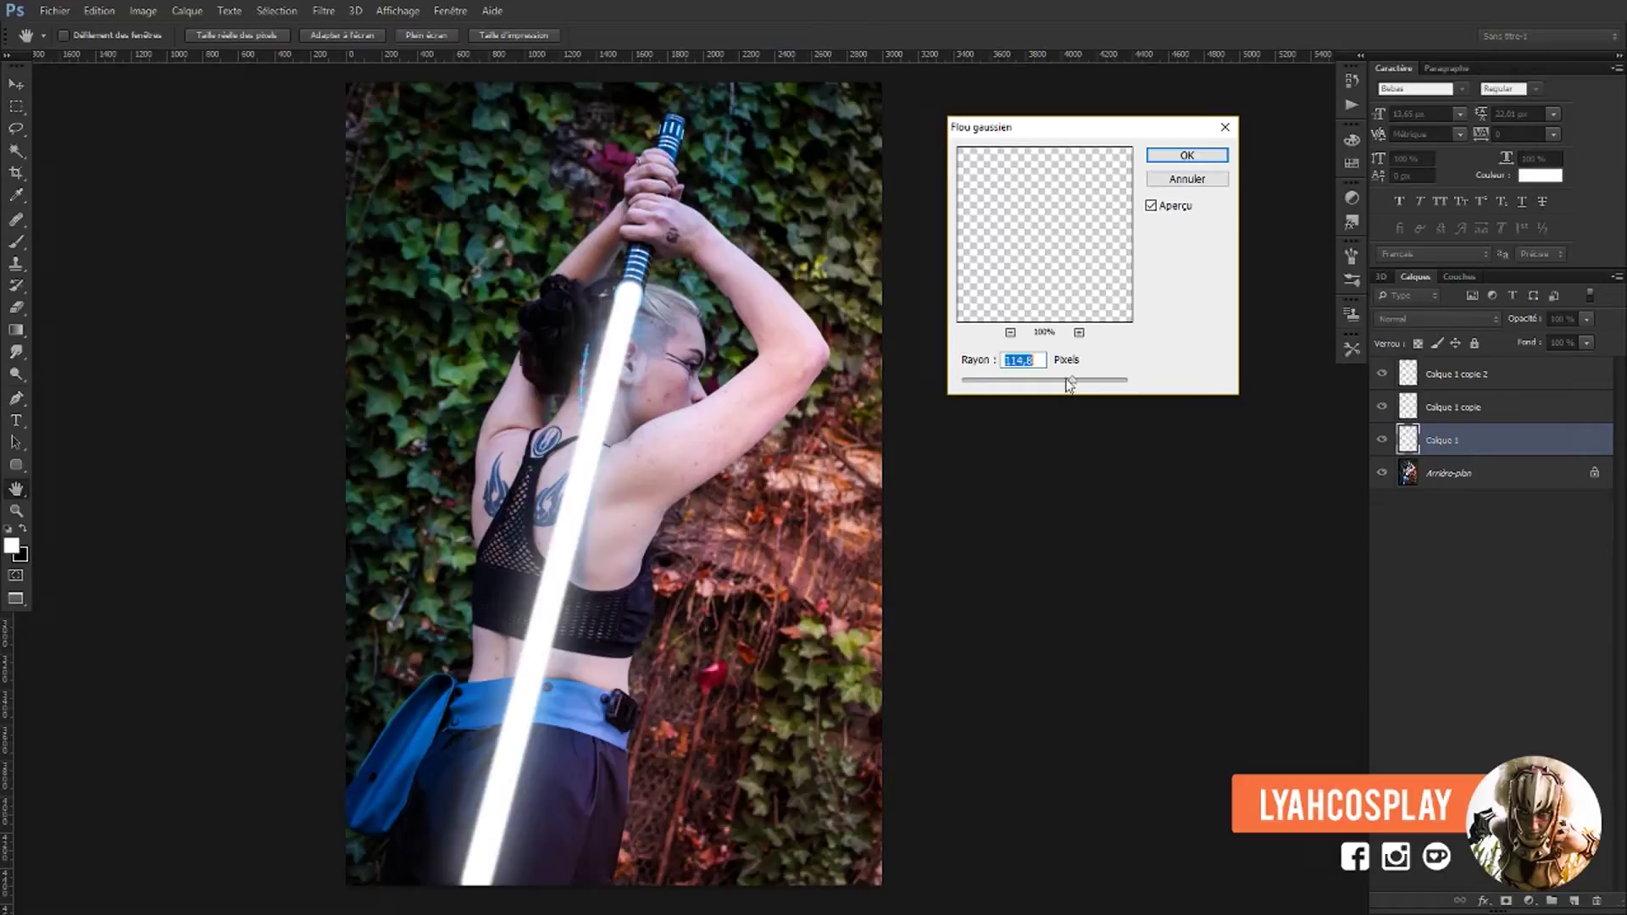
left_click(1187, 157)
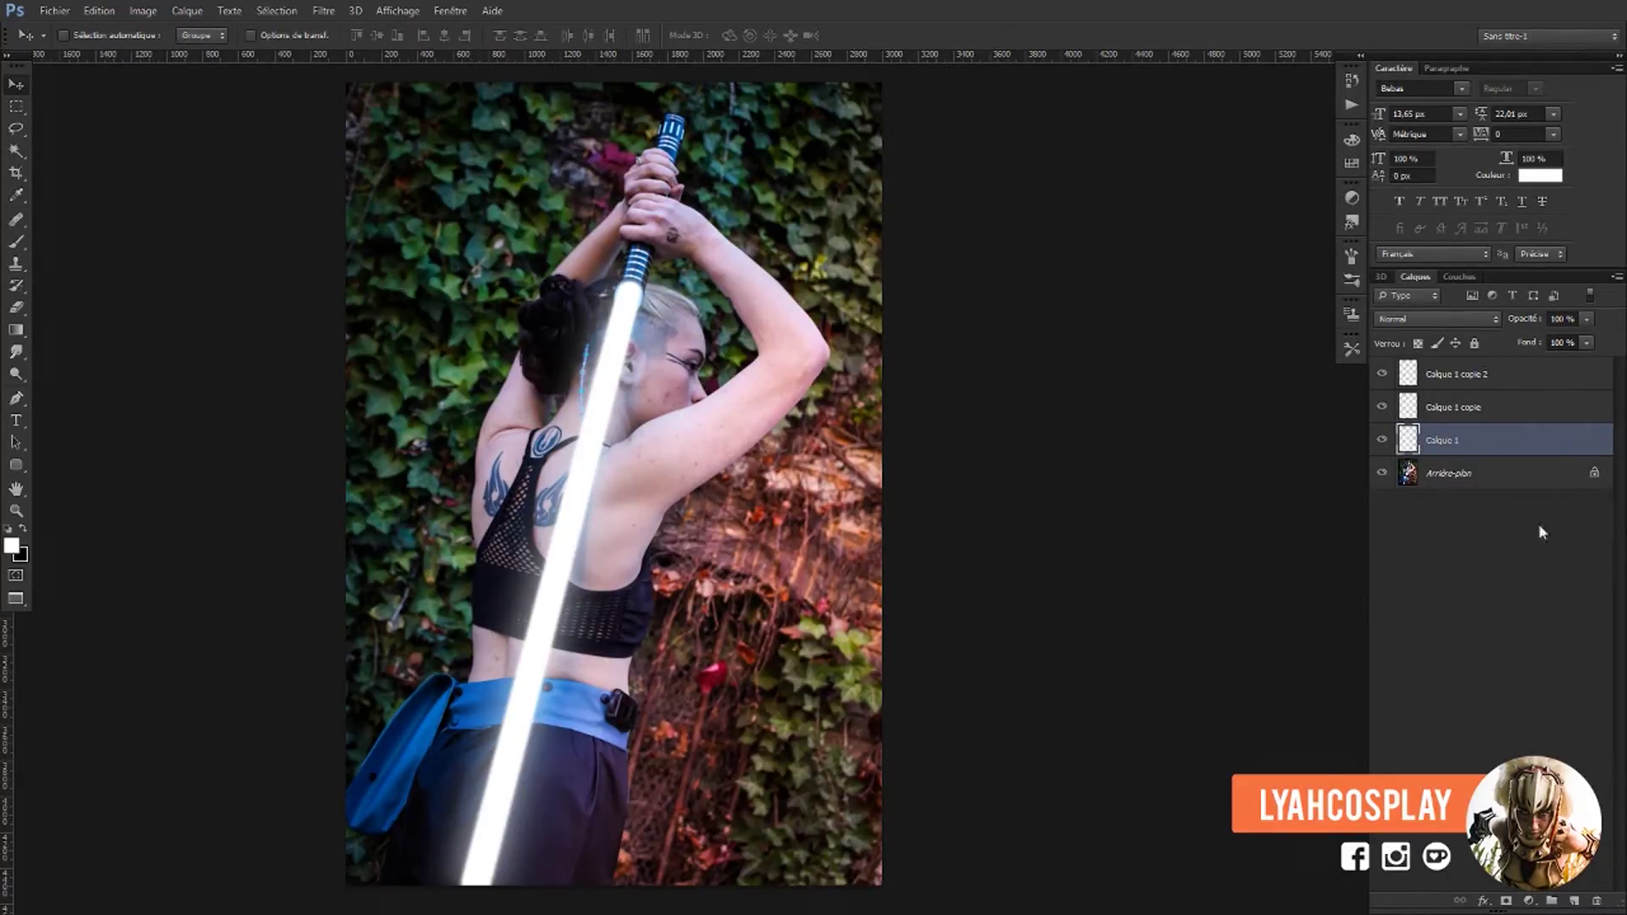
Select Calque 1 copie and try small radii in the Gaussian Blur dialog.
left_click(1503, 411)
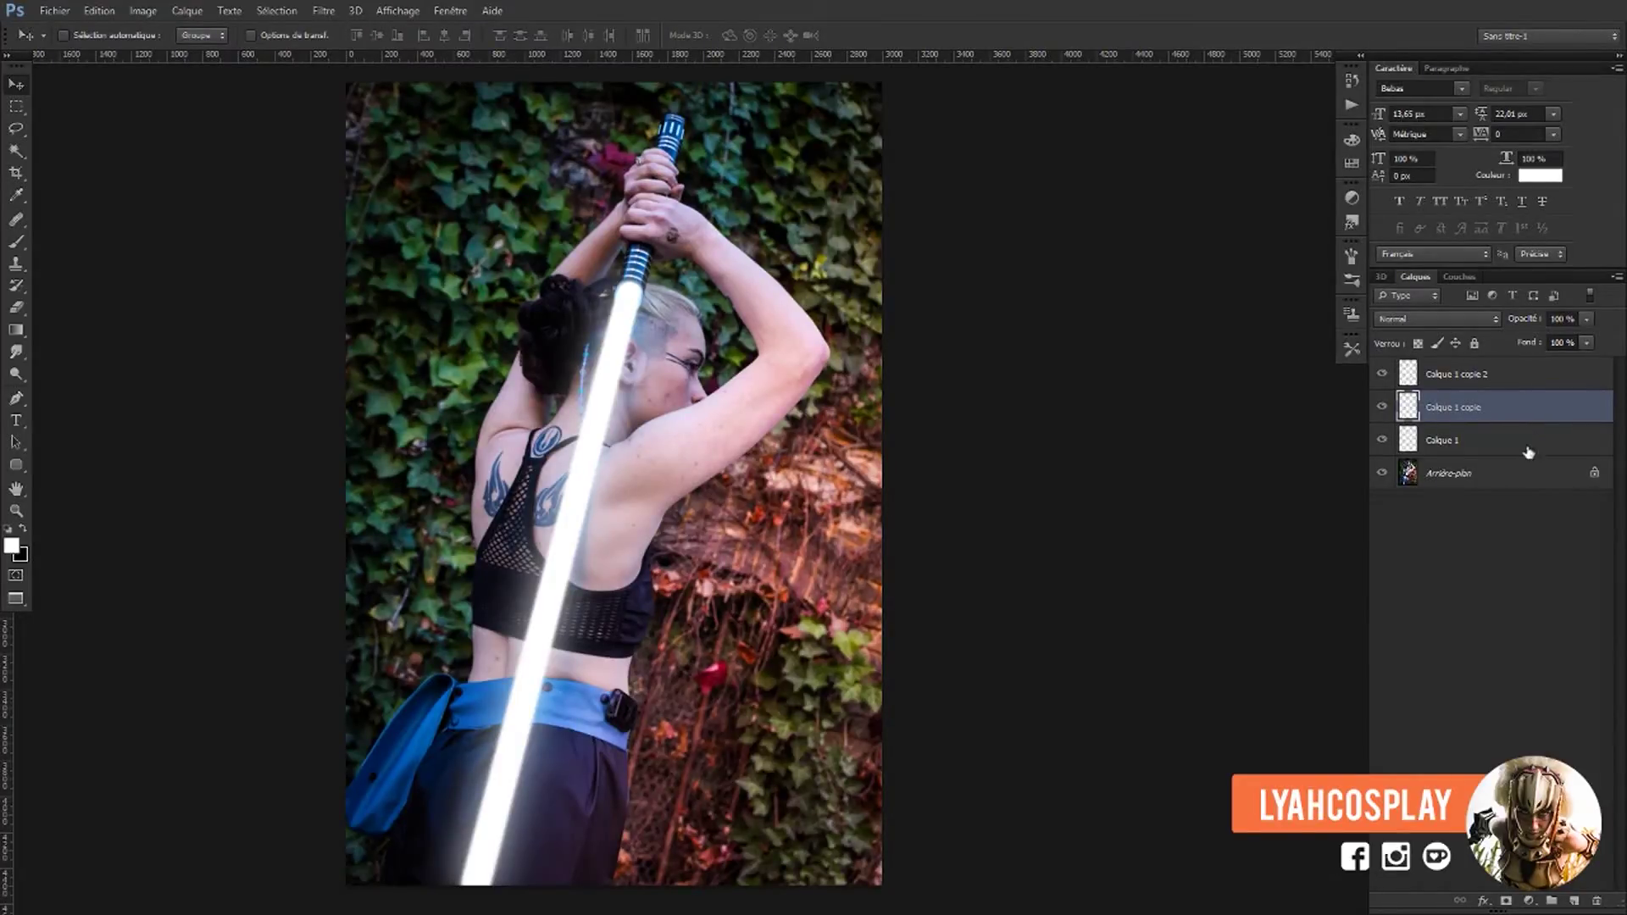
left_click(325, 12)
mouse_move(349, 182)
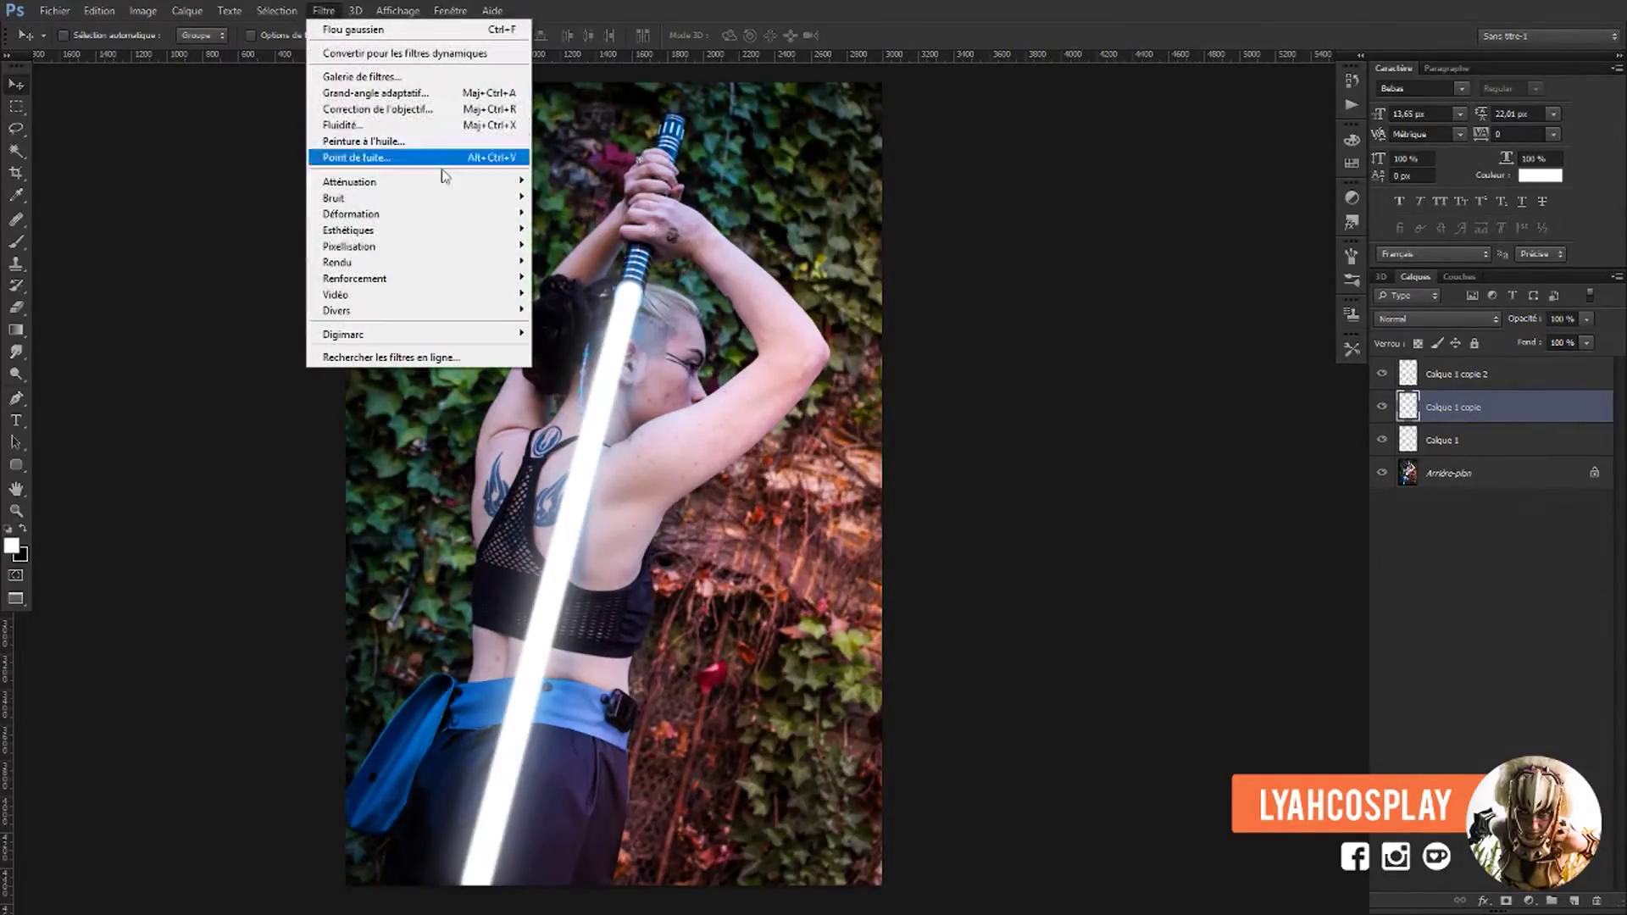
left_click(576, 317)
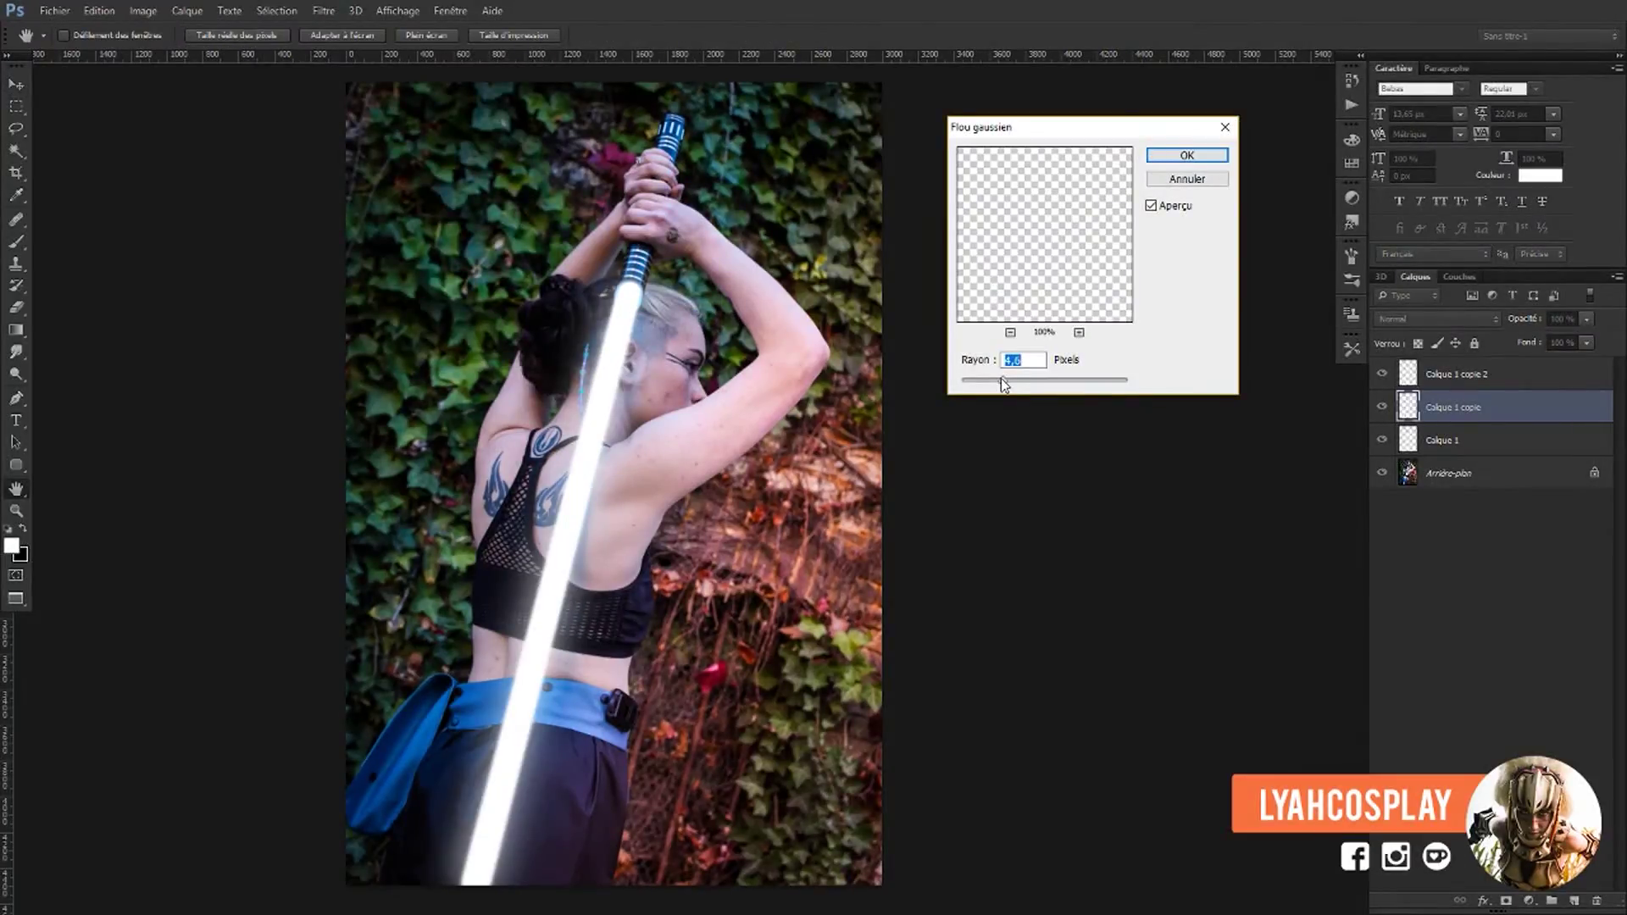
mouse_move(1001, 379)
left_mouse_down()
mouse_move(1021, 381)
mouse_move(968, 383)
left_mouse_up()
left_click_drag(994, 388, 1021, 385)
left_click_drag(1022, 386, 1043, 383)
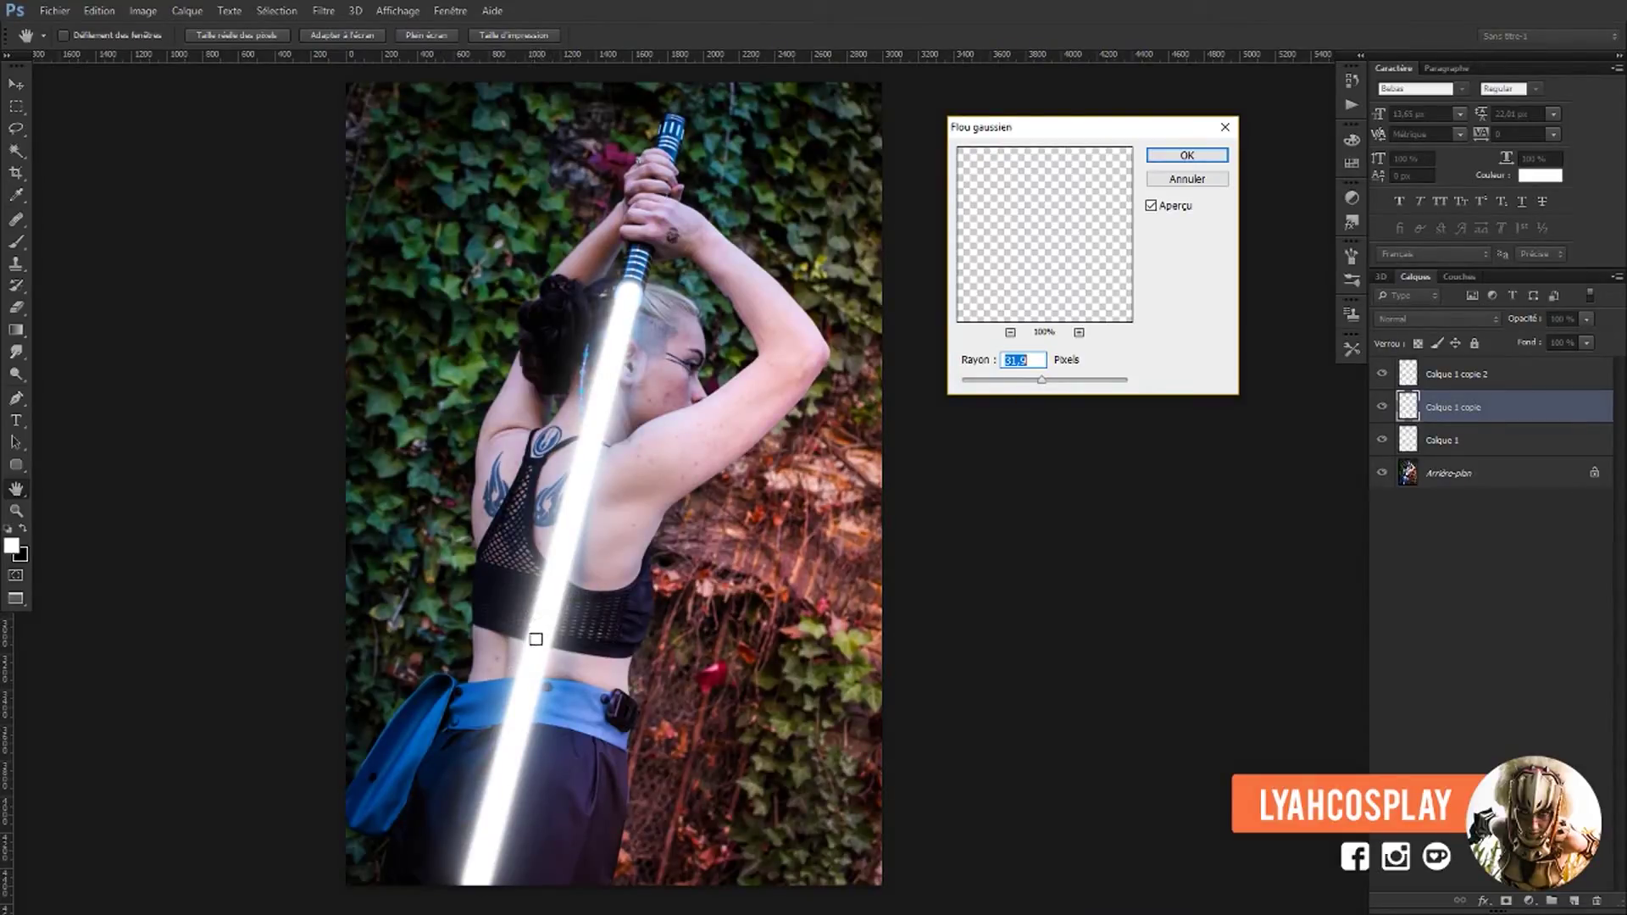
Settle on a Gaussian blur radius of about 33.2 px and apply it.
key("alt")
type("45")
key("Tab")
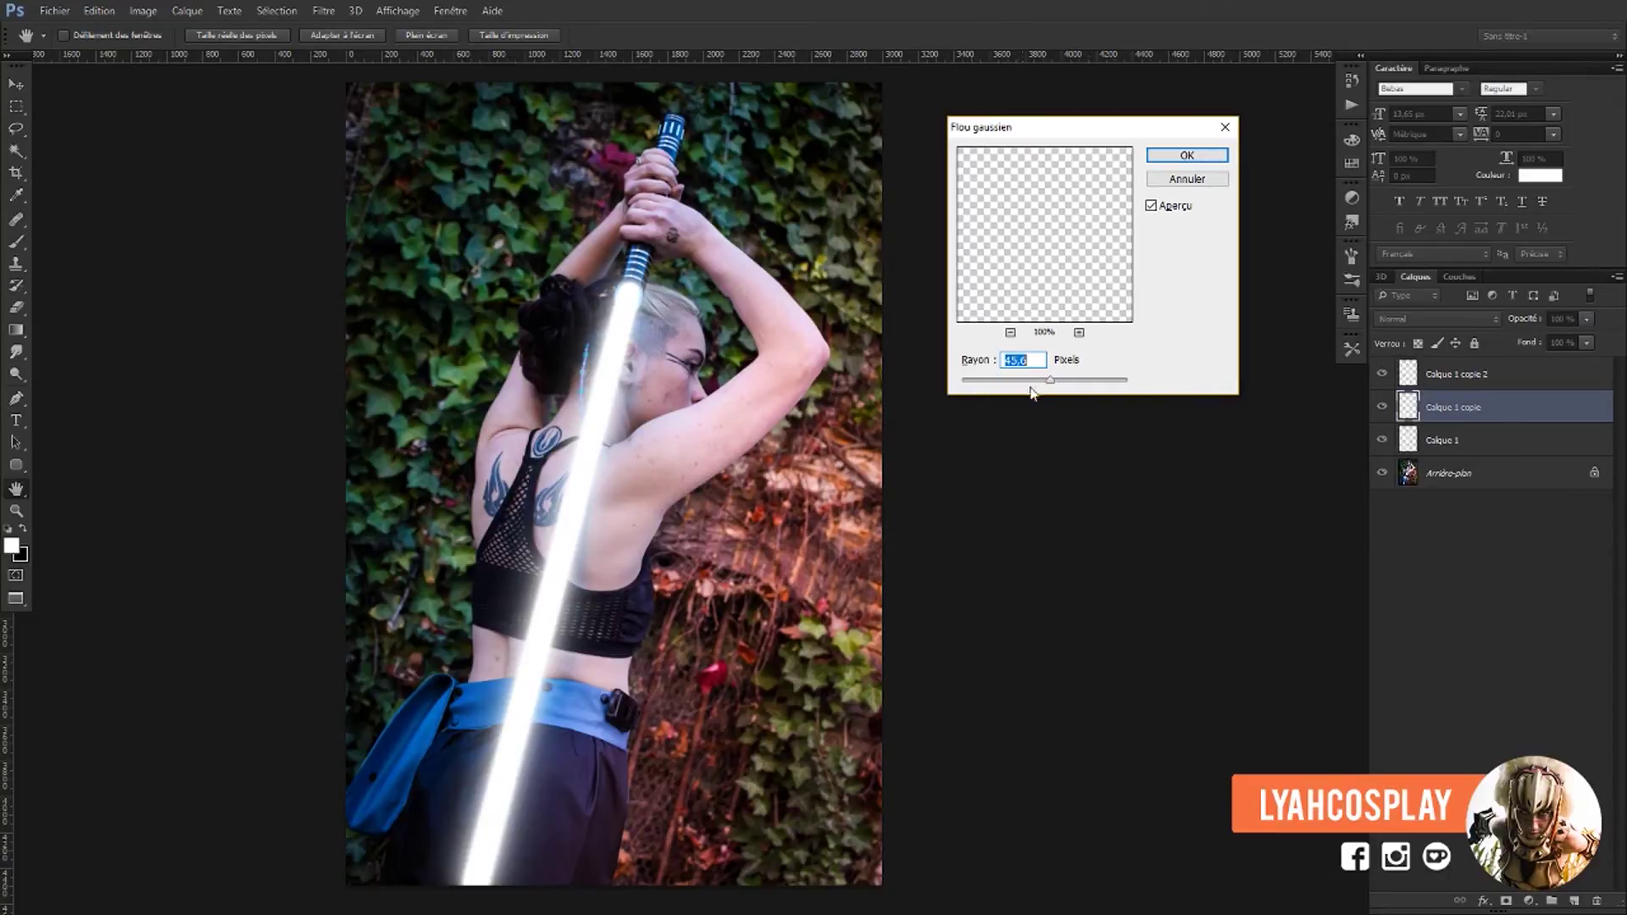
left_click(1035, 381)
left_click_drag(1032, 381, 1037, 380)
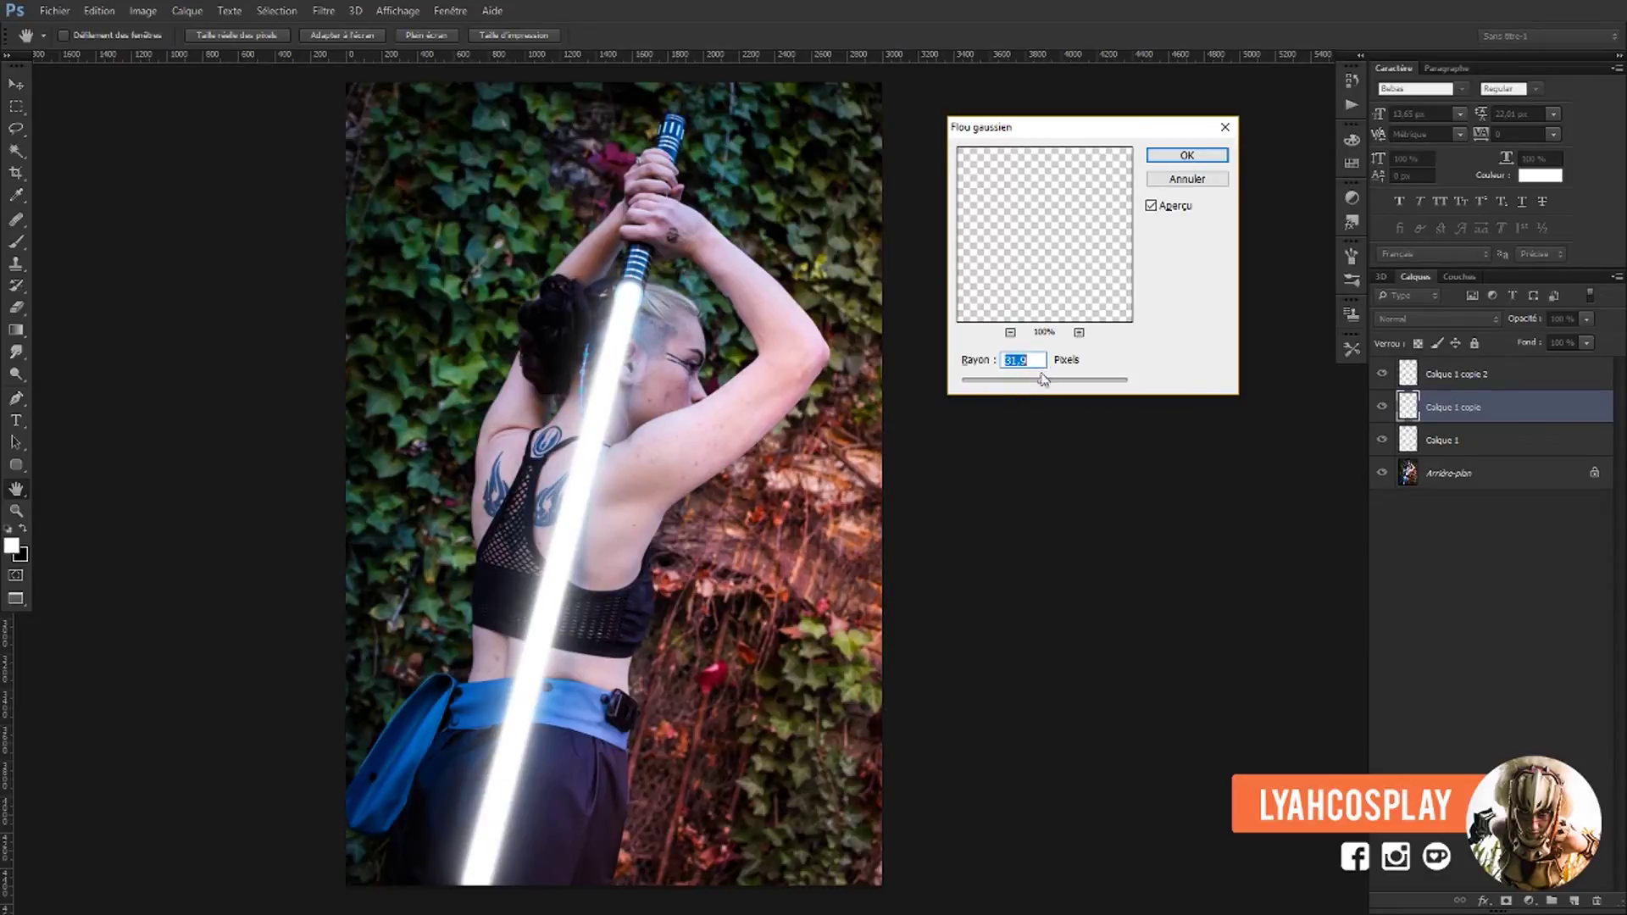
left_click_drag(1043, 377, 1045, 382)
left_click(1187, 155)
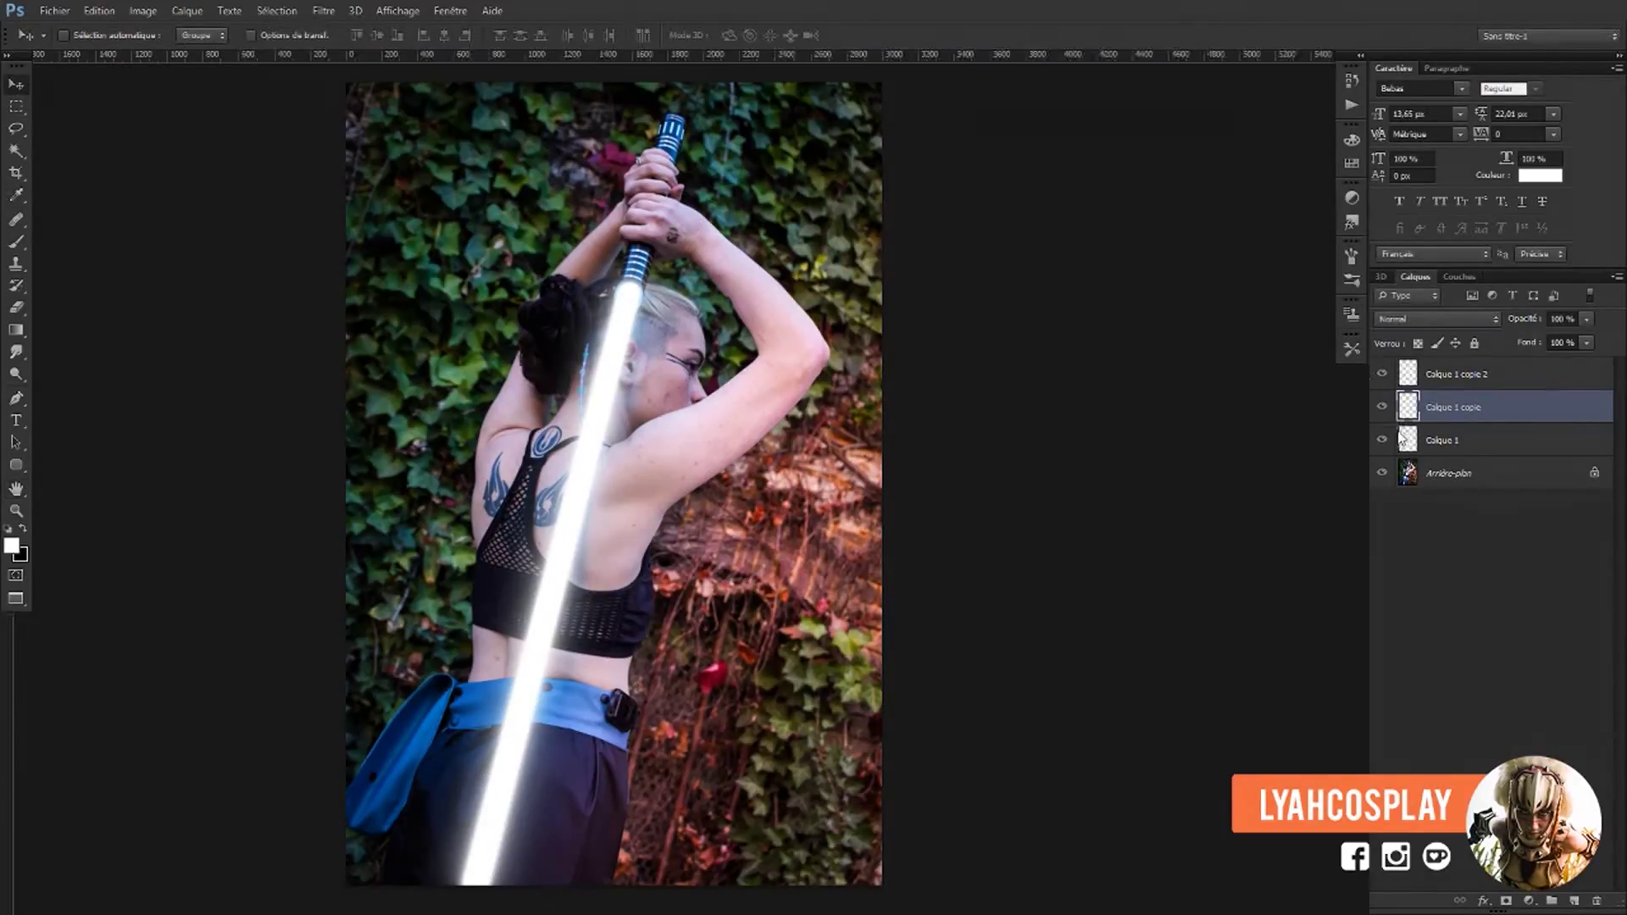
Make Calque 1 copie and Calque 1 visible, then merge all three glow layers.
left_click(1382, 407)
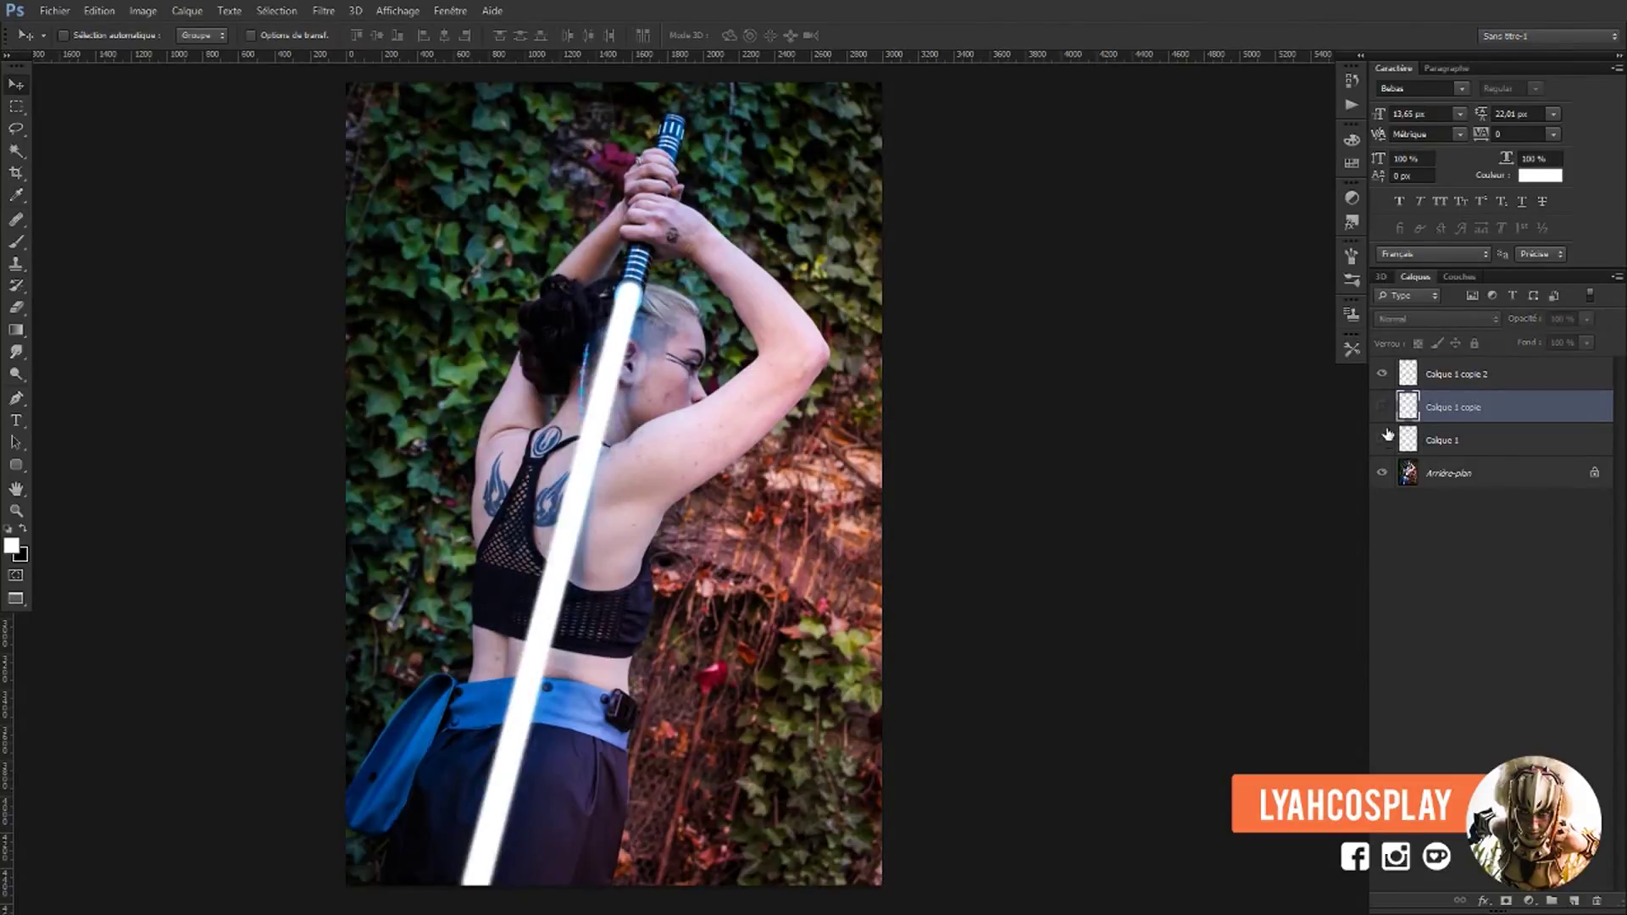
left_click(1491, 381)
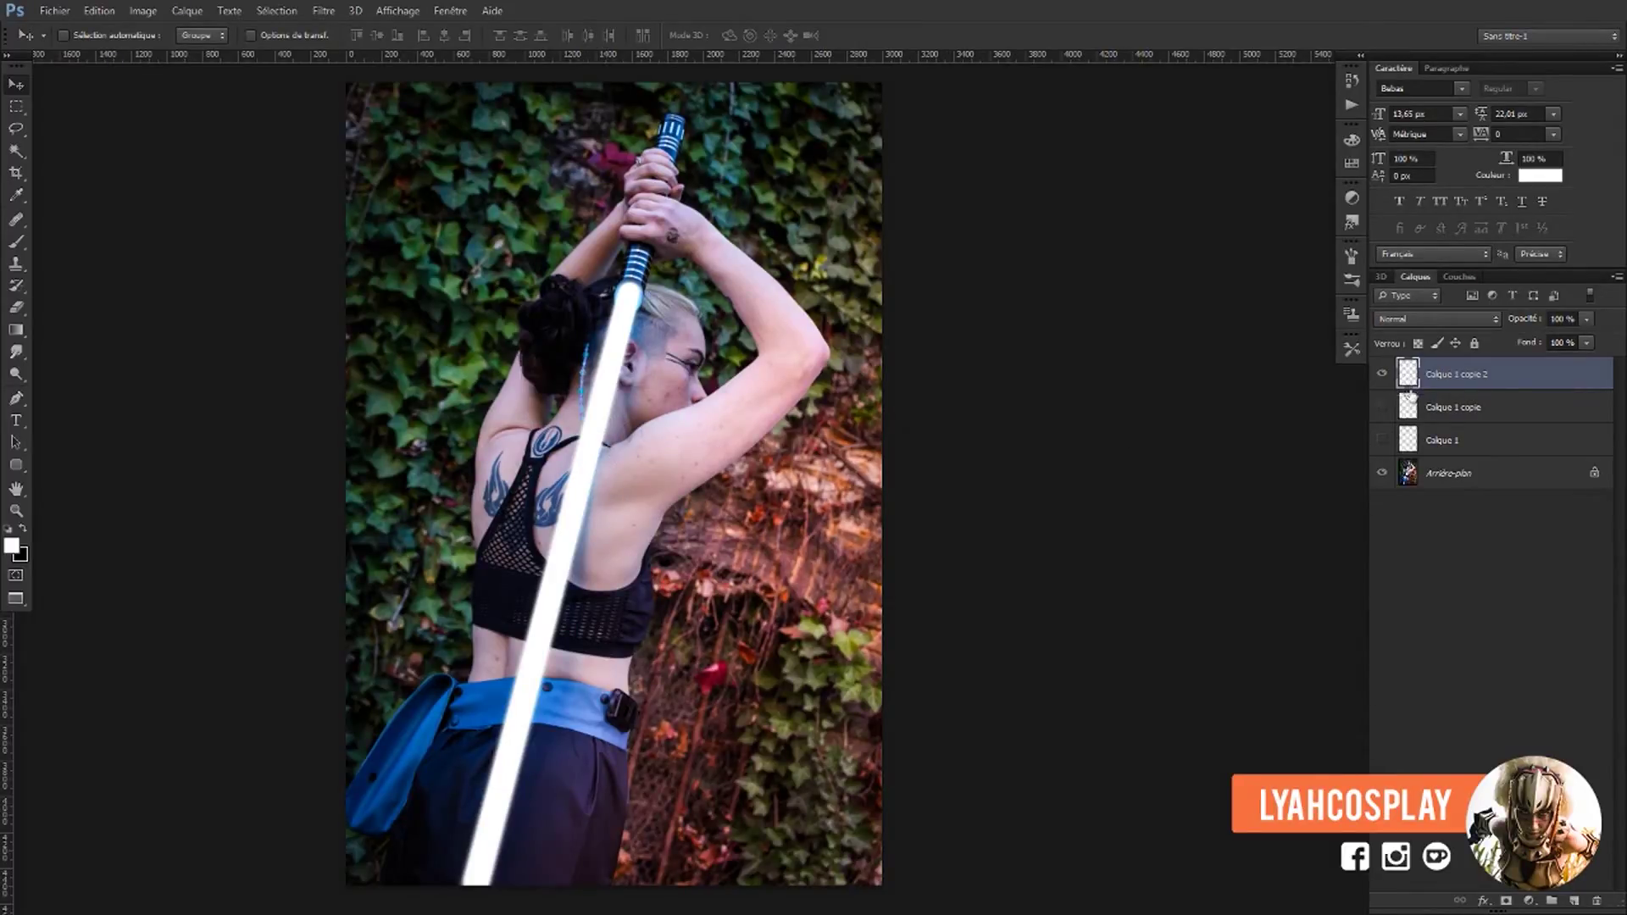
left_click(1383, 408)
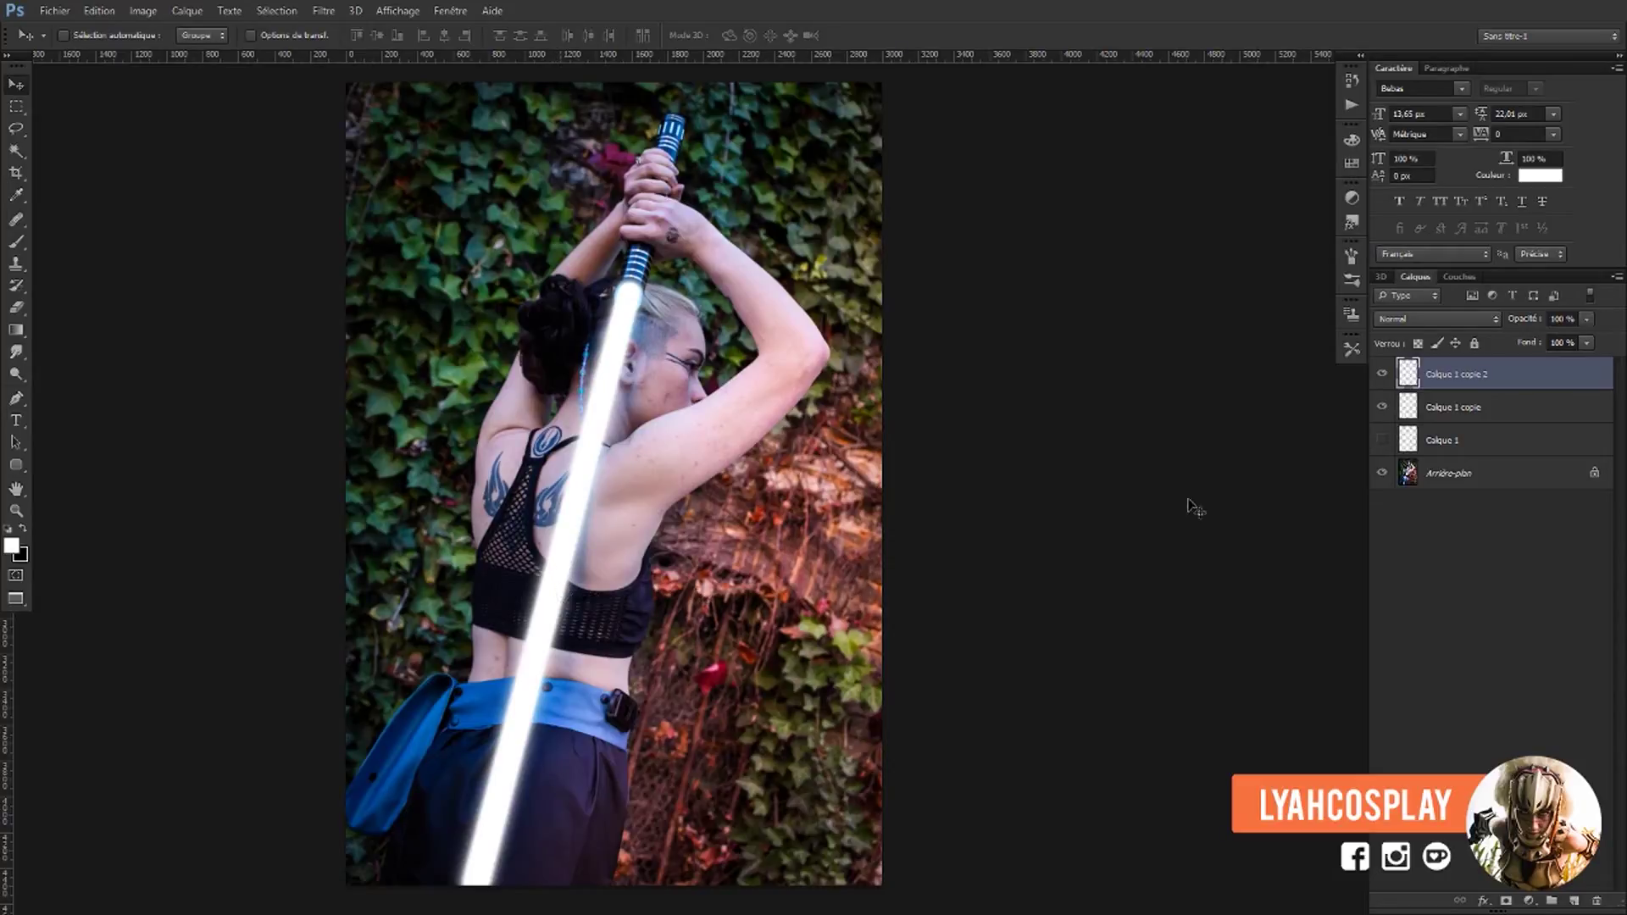
left_click(1443, 439)
left_click(1383, 441)
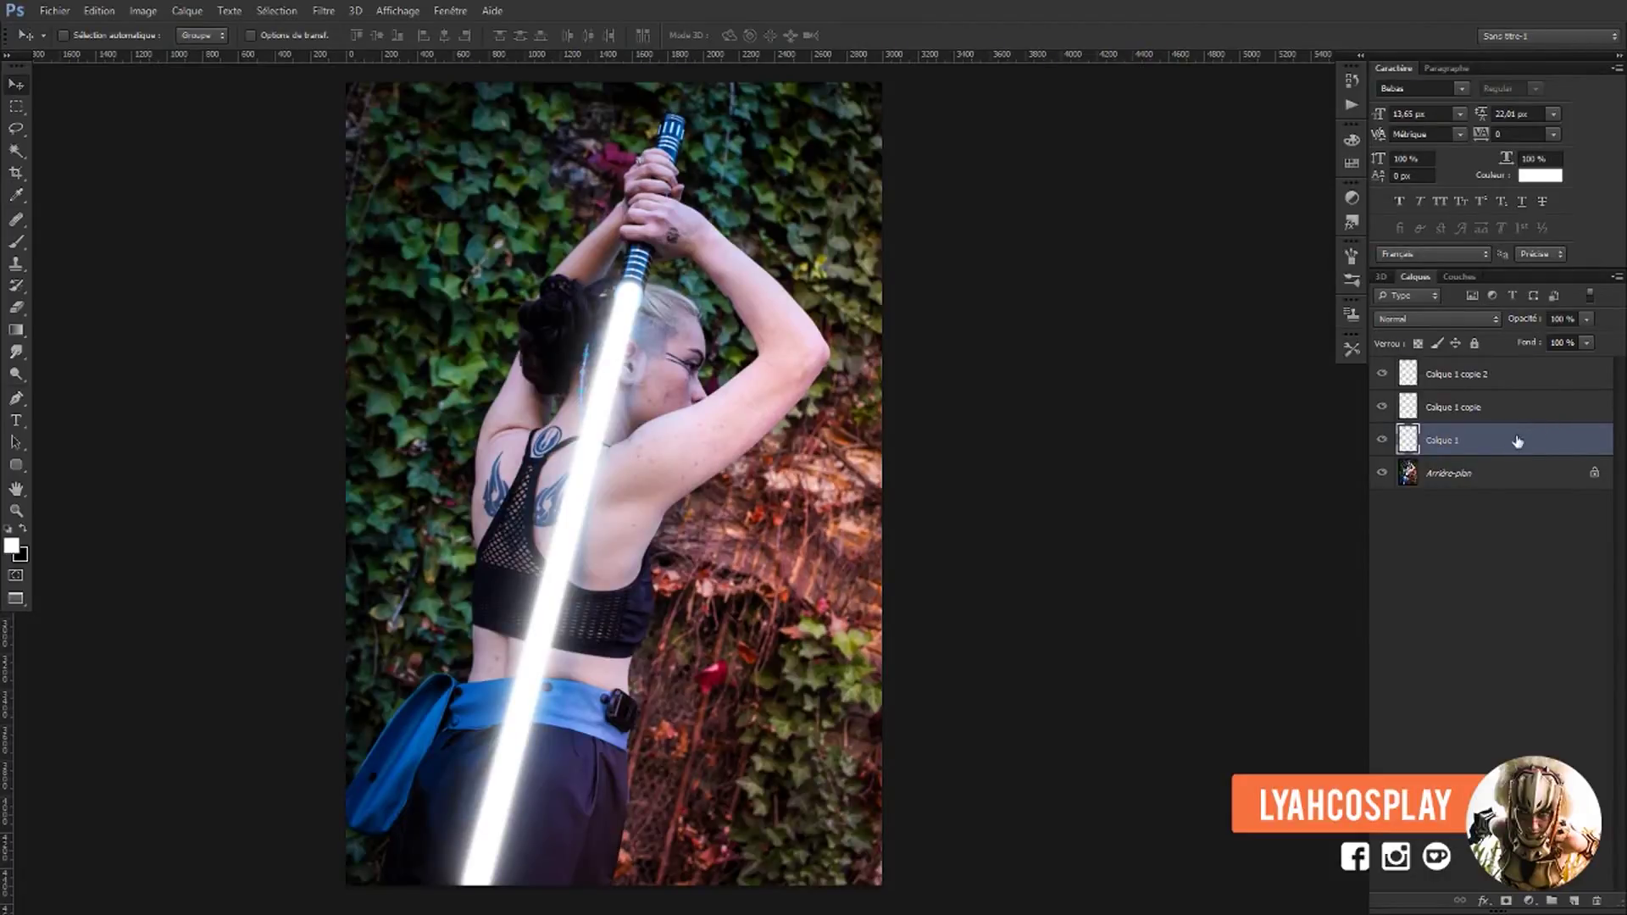
left_click(1512, 383, "shift")
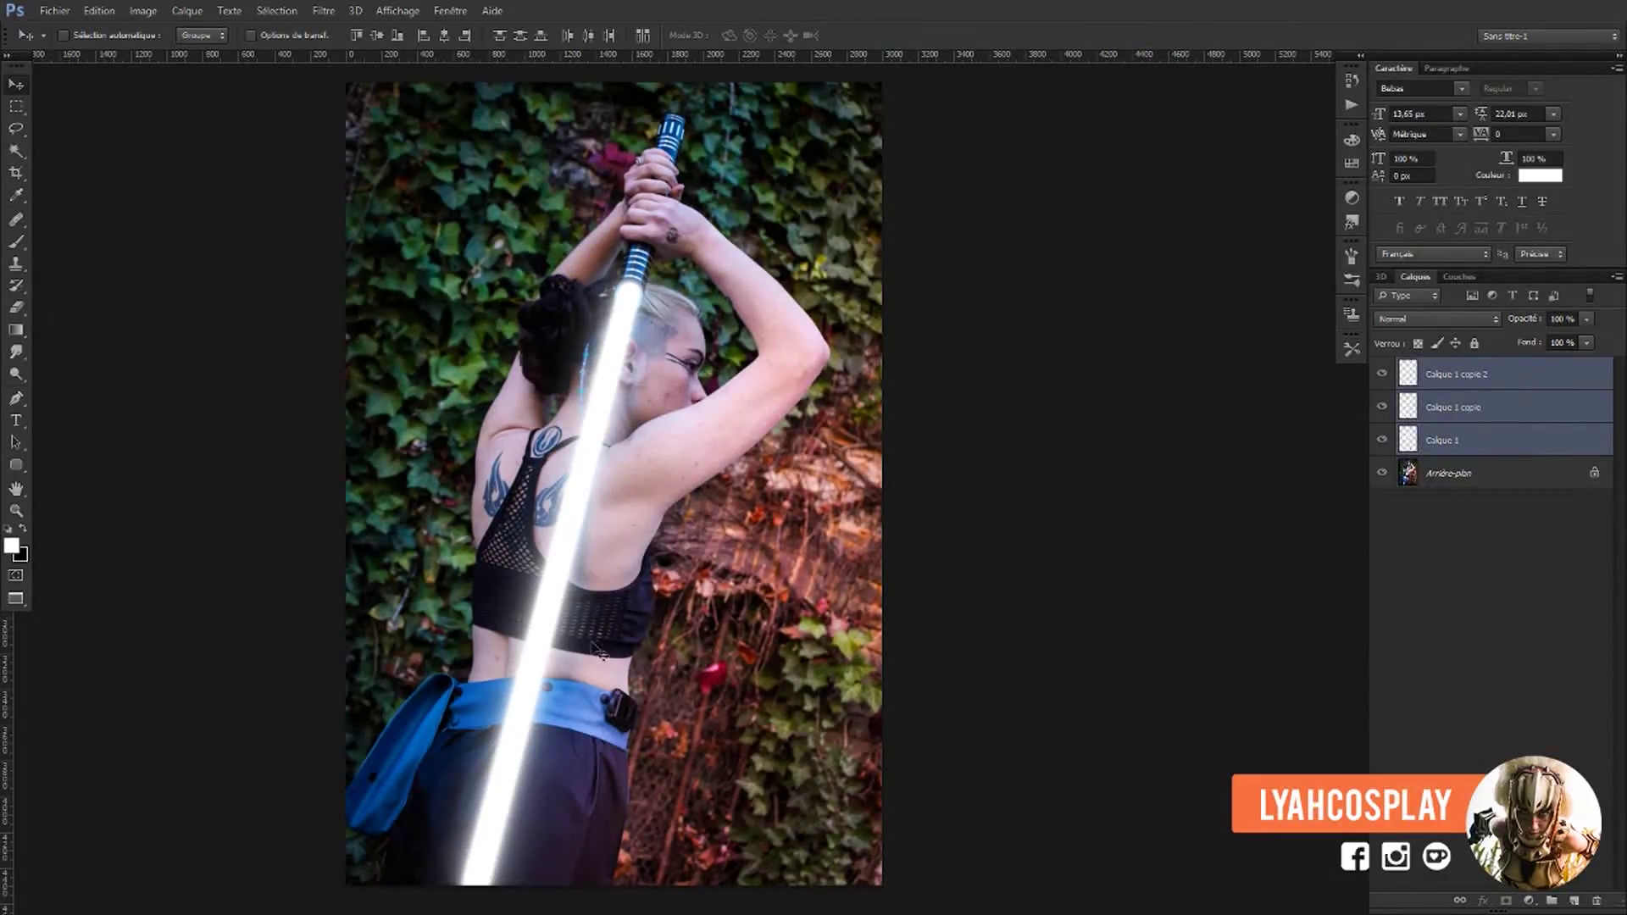
right_click(1513, 437)
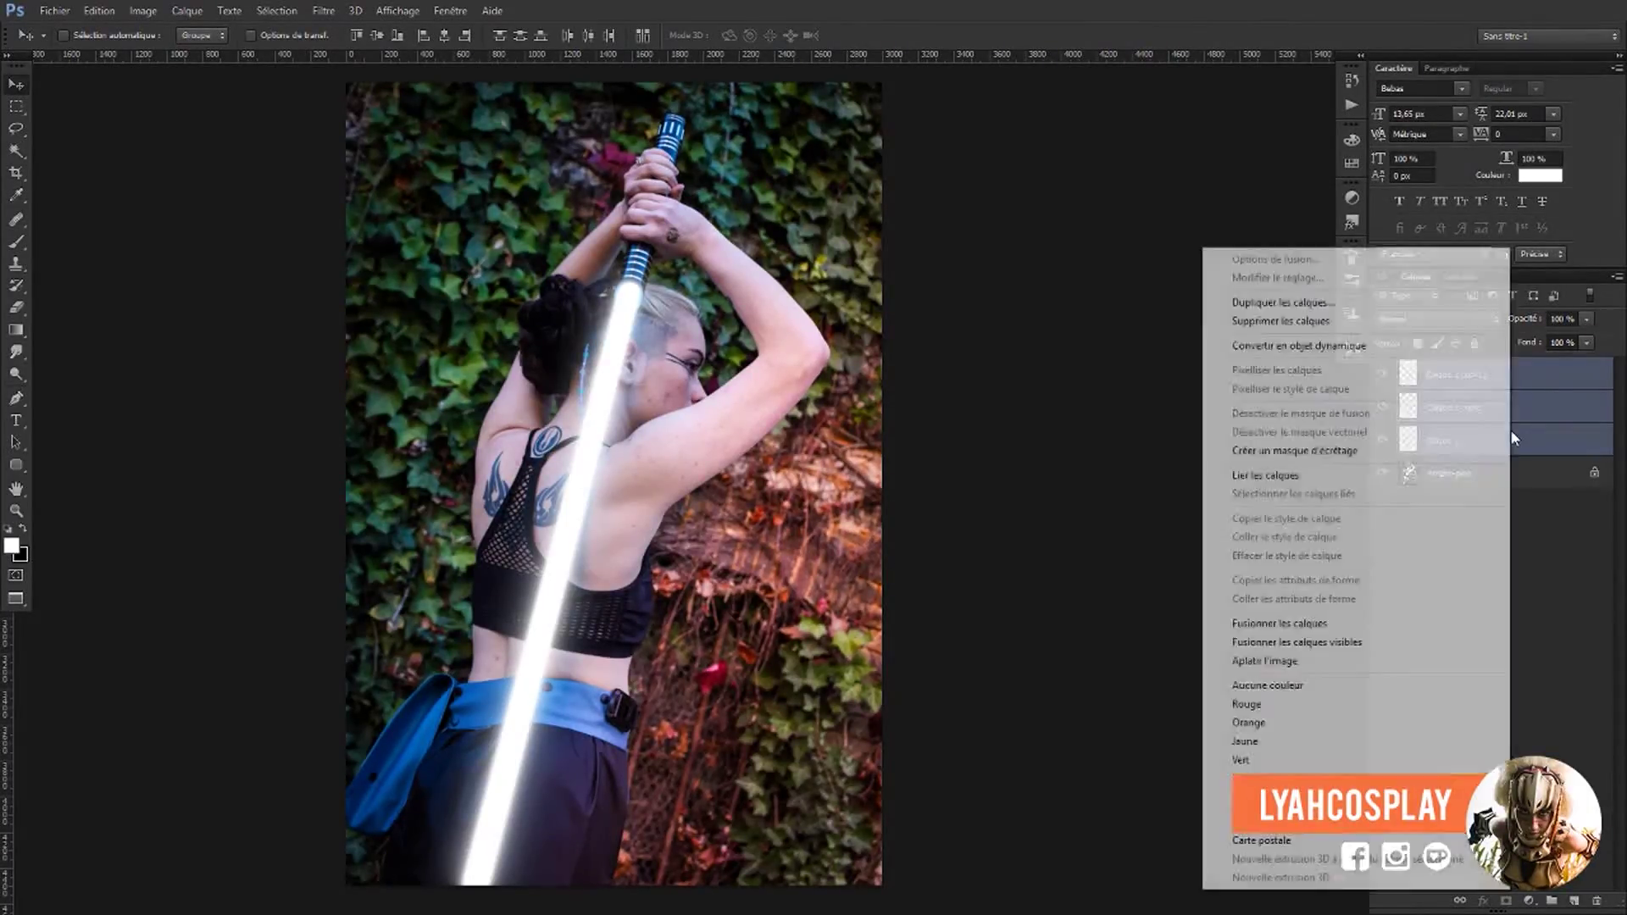
left_click(1311, 625)
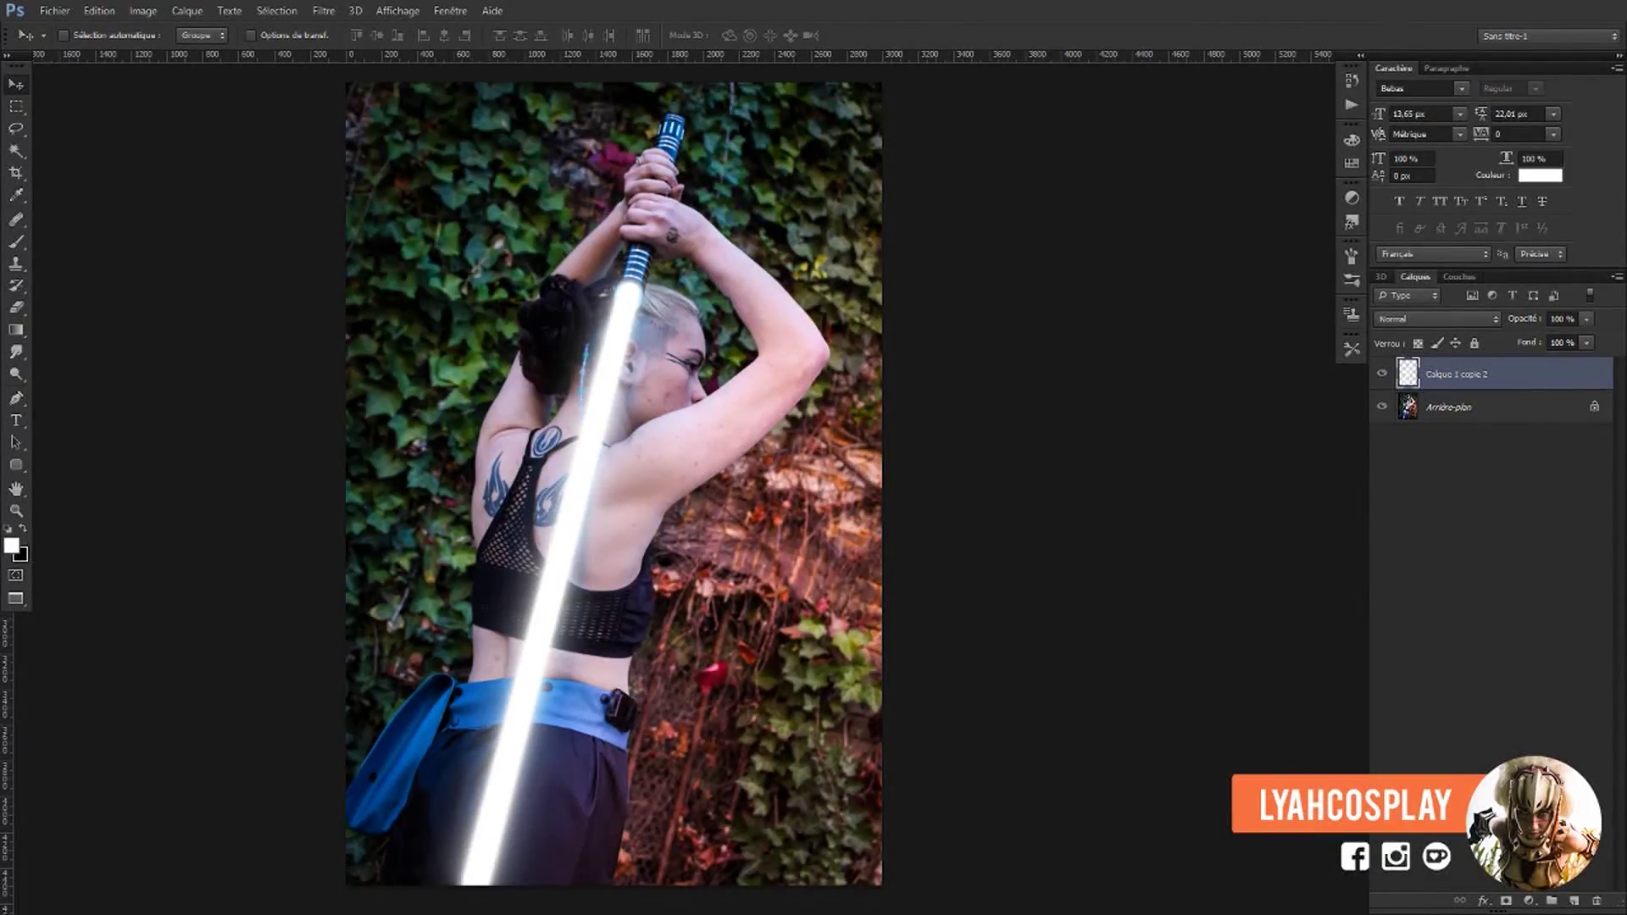
Add a solid colour fill layer set to black (000000).
left_click(1529, 901)
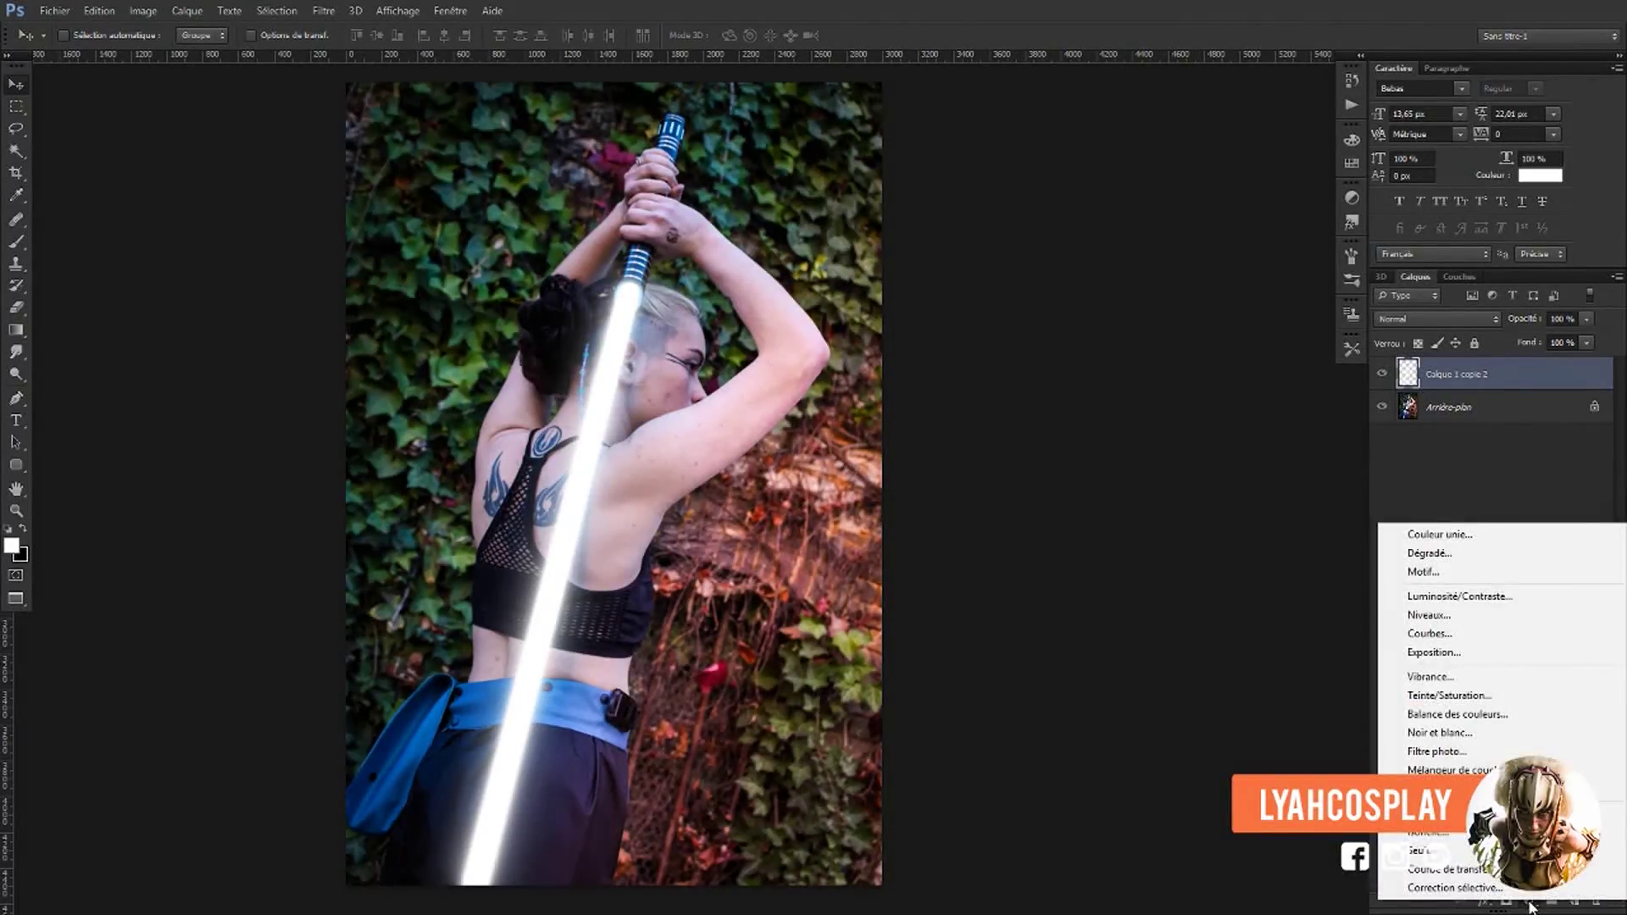
left_click(1495, 534)
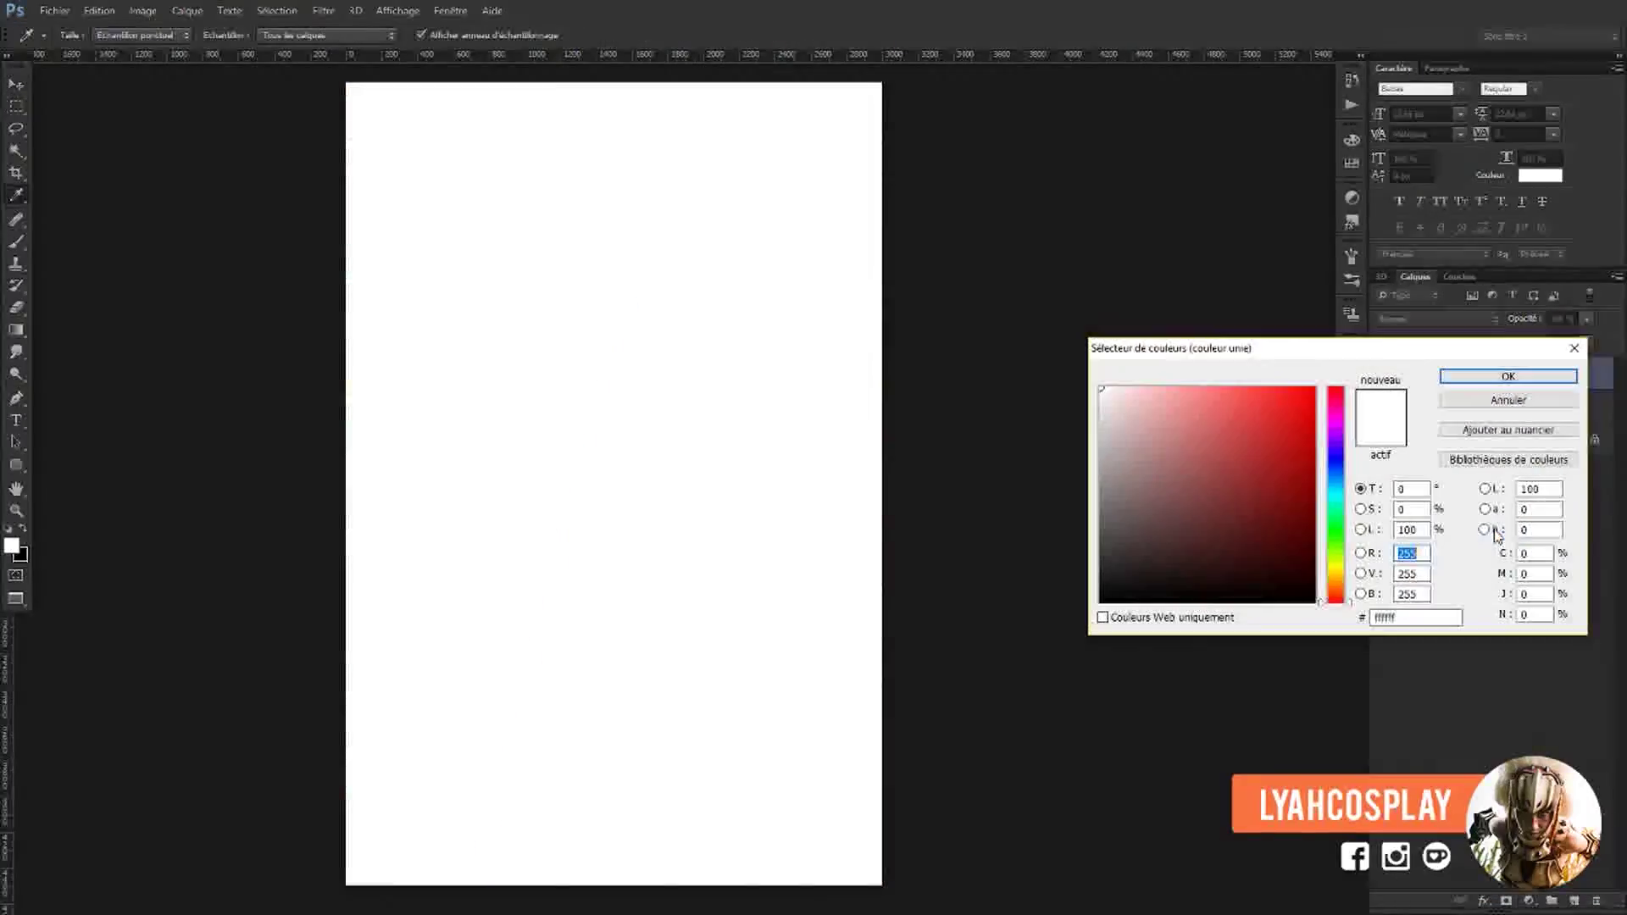
left_click_drag(1242, 534, 1101, 603)
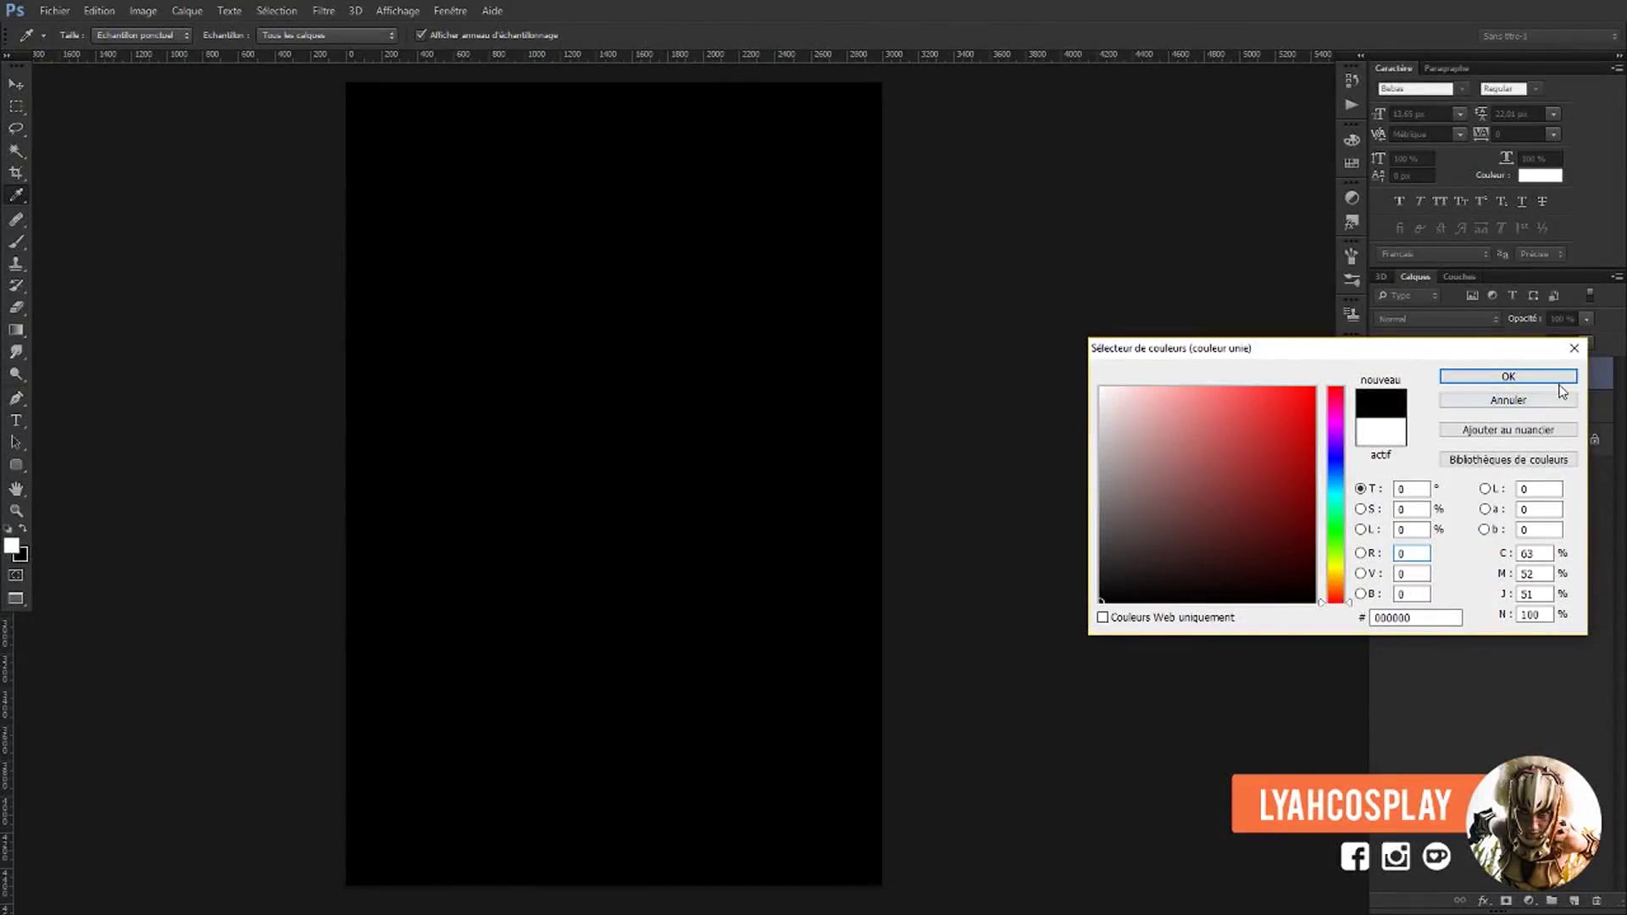
left_click(1534, 378)
Move the black fill below the glow layer and merge the two layers.
left_click_drag(1530, 376, 1513, 413)
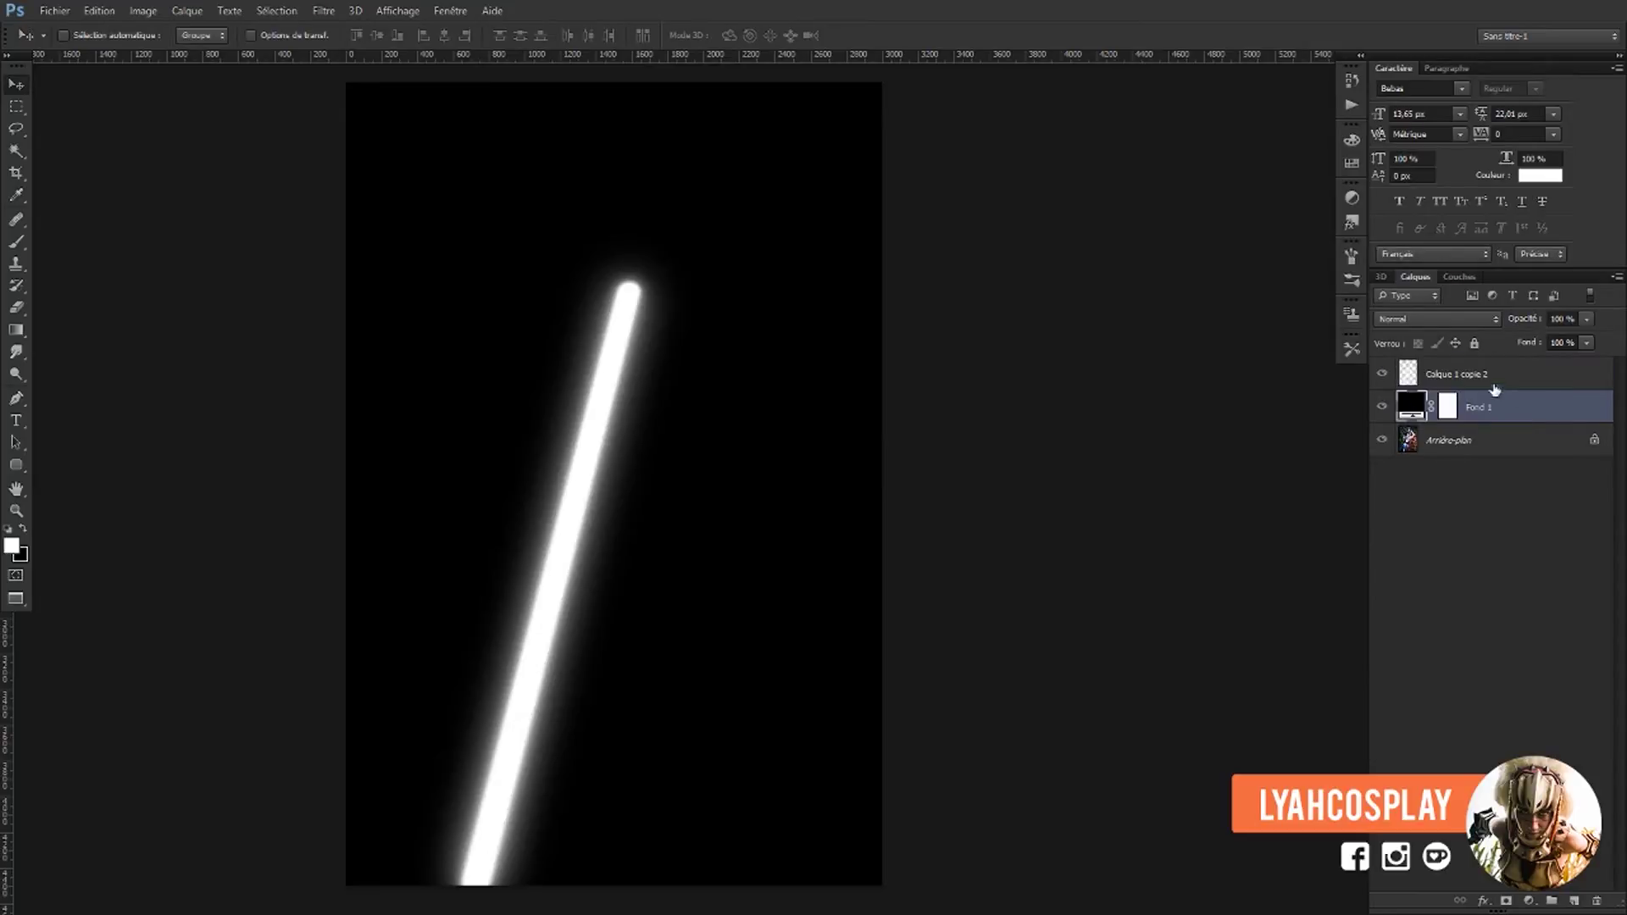
left_click(1552, 375, "shift")
right_click(1542, 382)
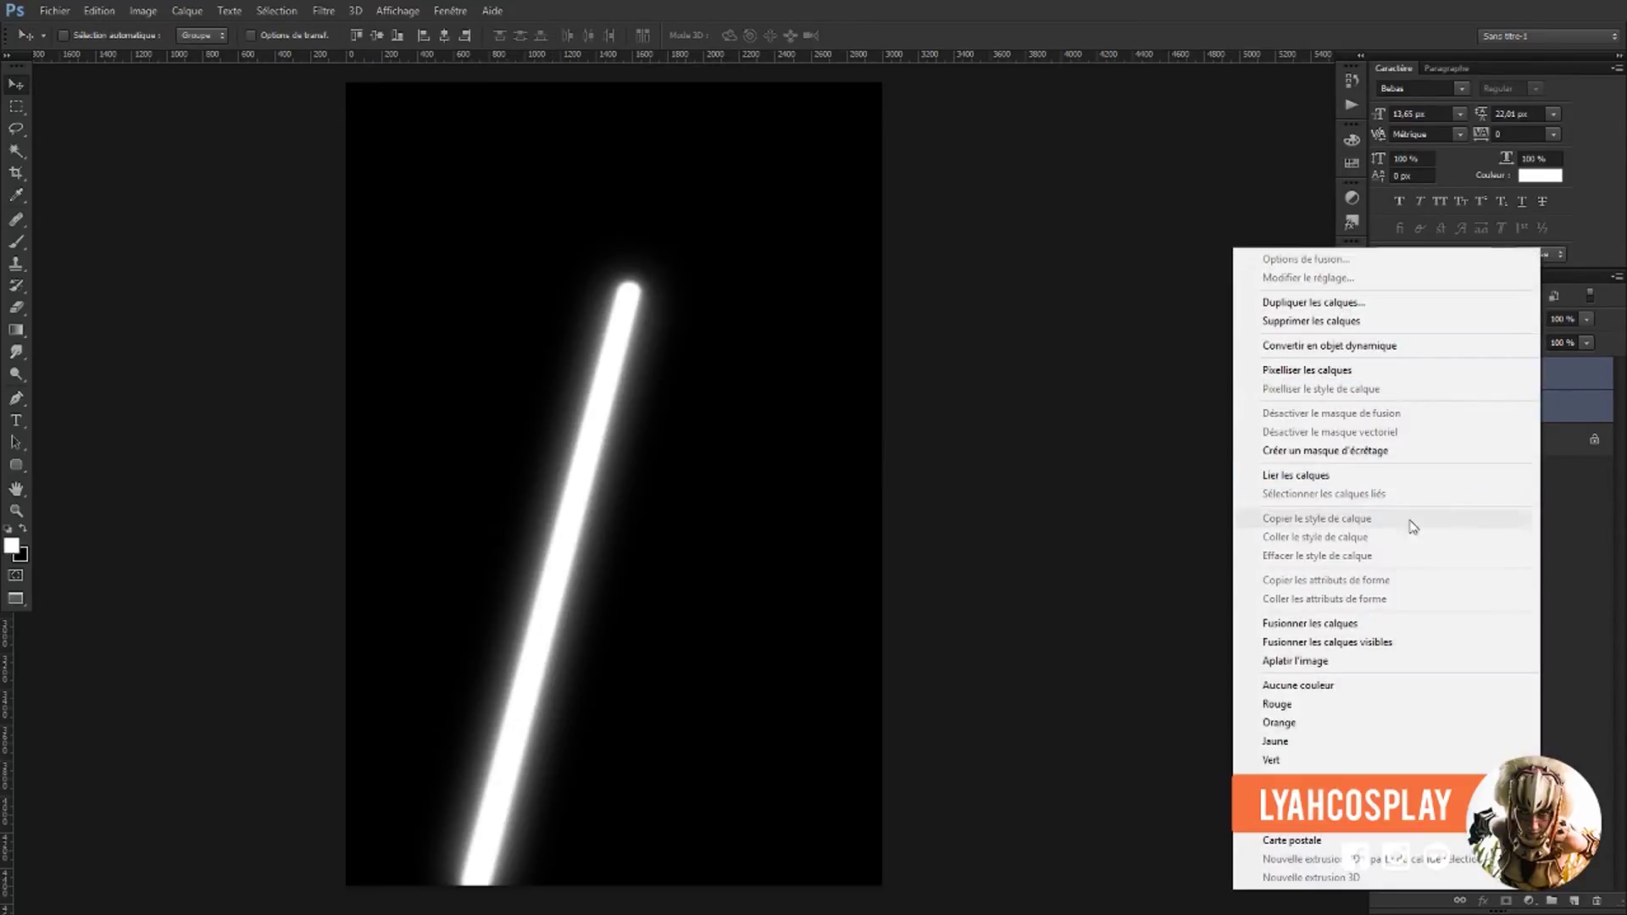
left_click(1395, 622)
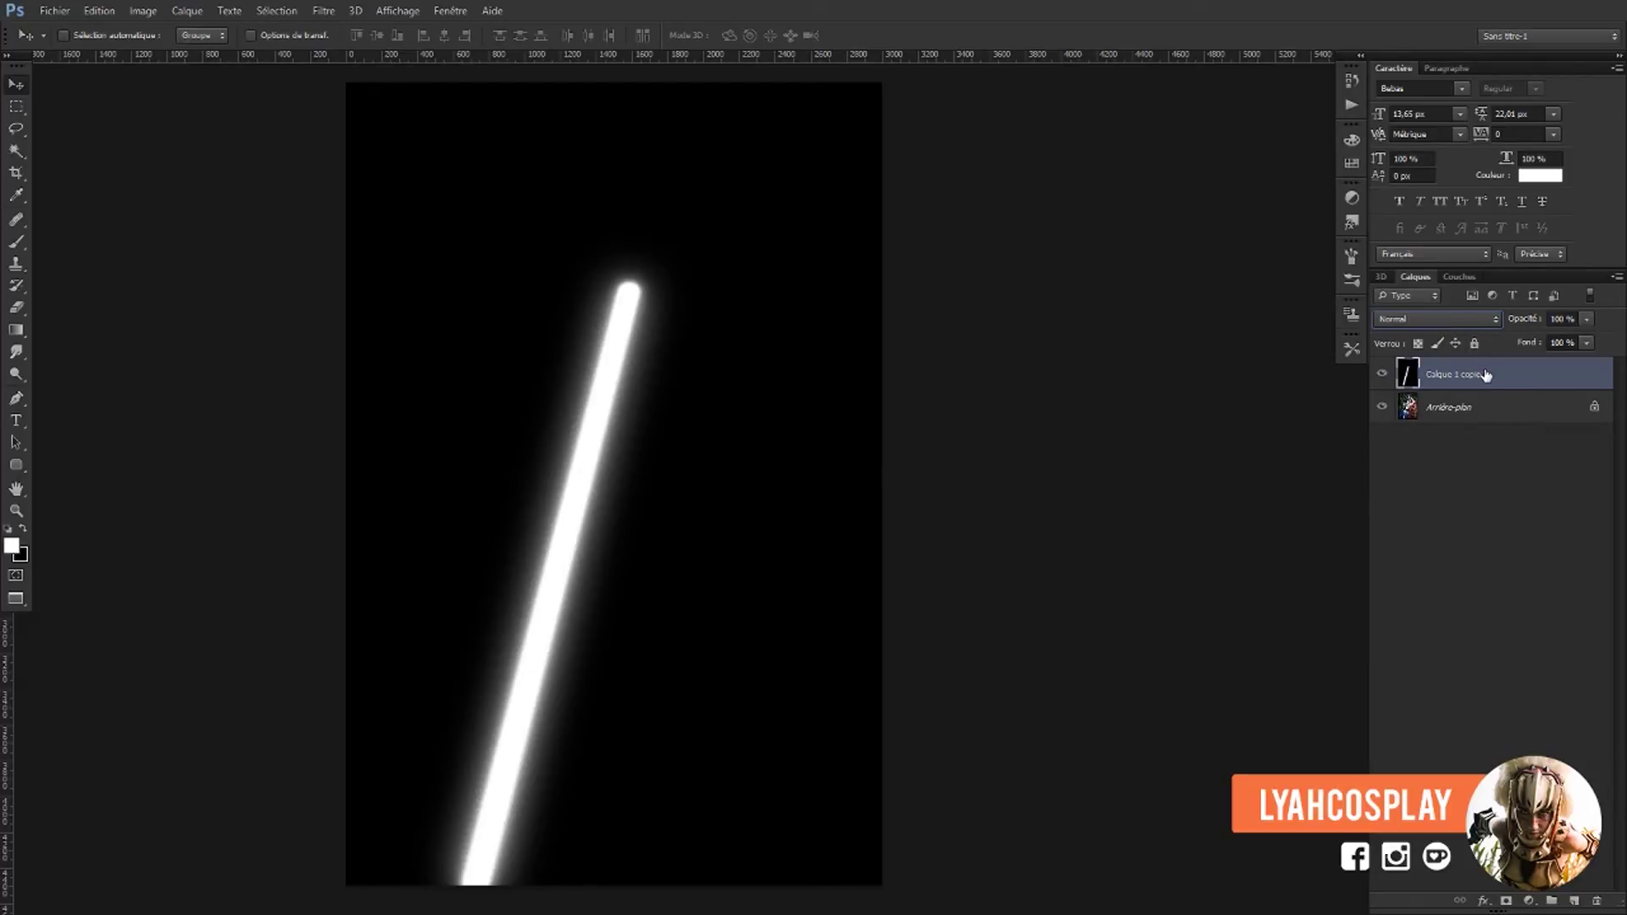
Set the merged glow layer's blend mode to Superposition (Overlay).
left_click(1449, 324)
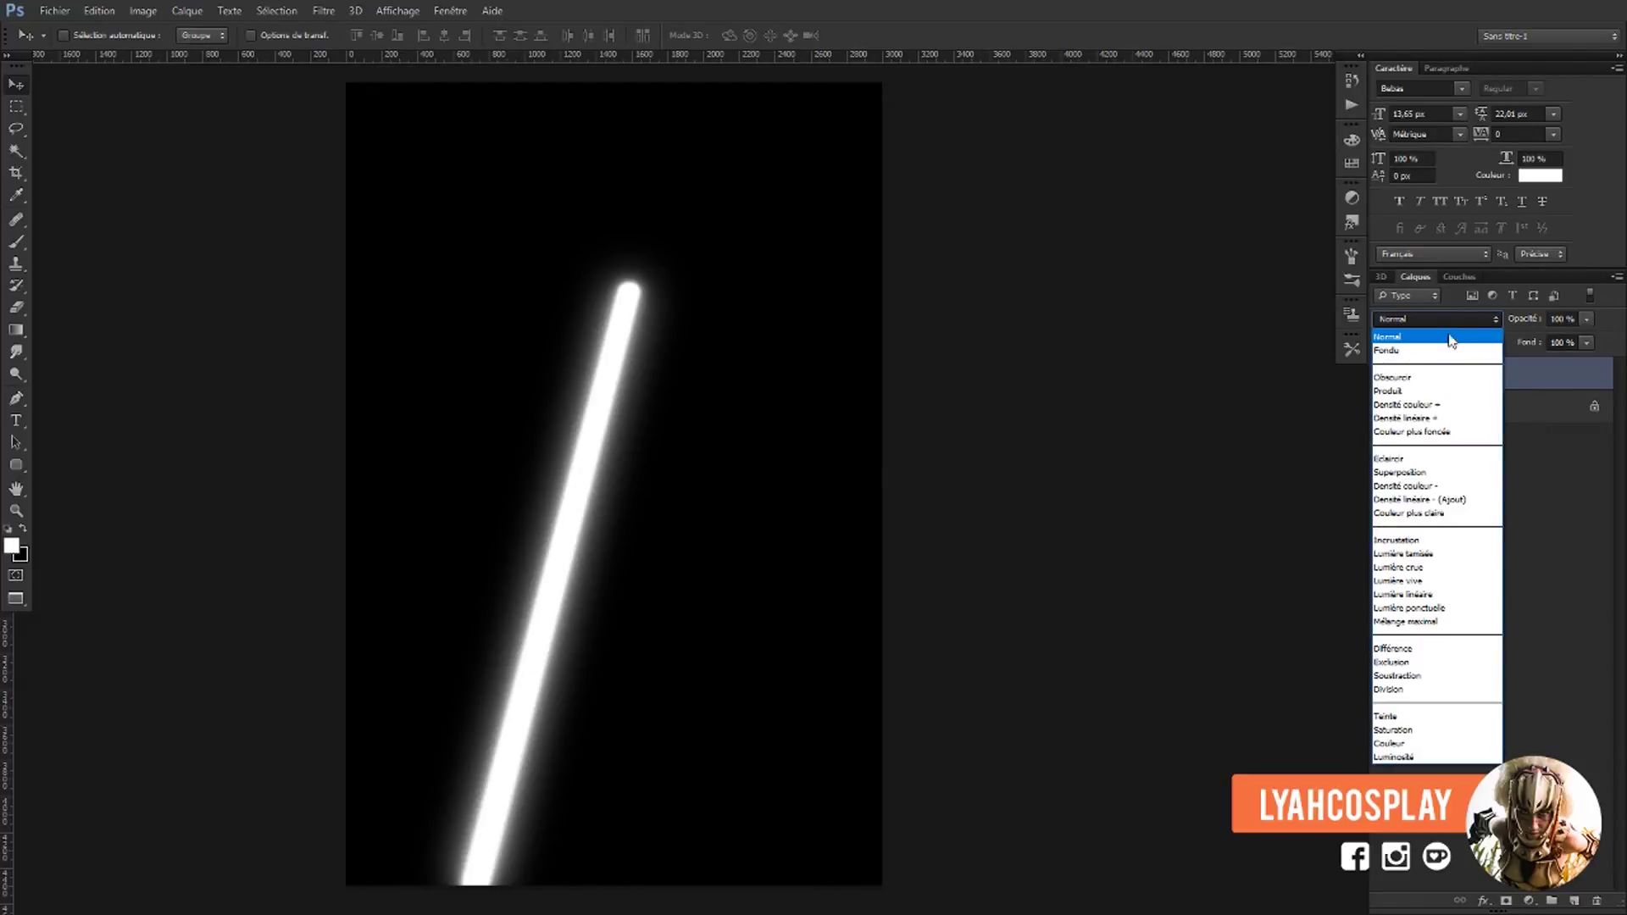
left_click(1430, 471)
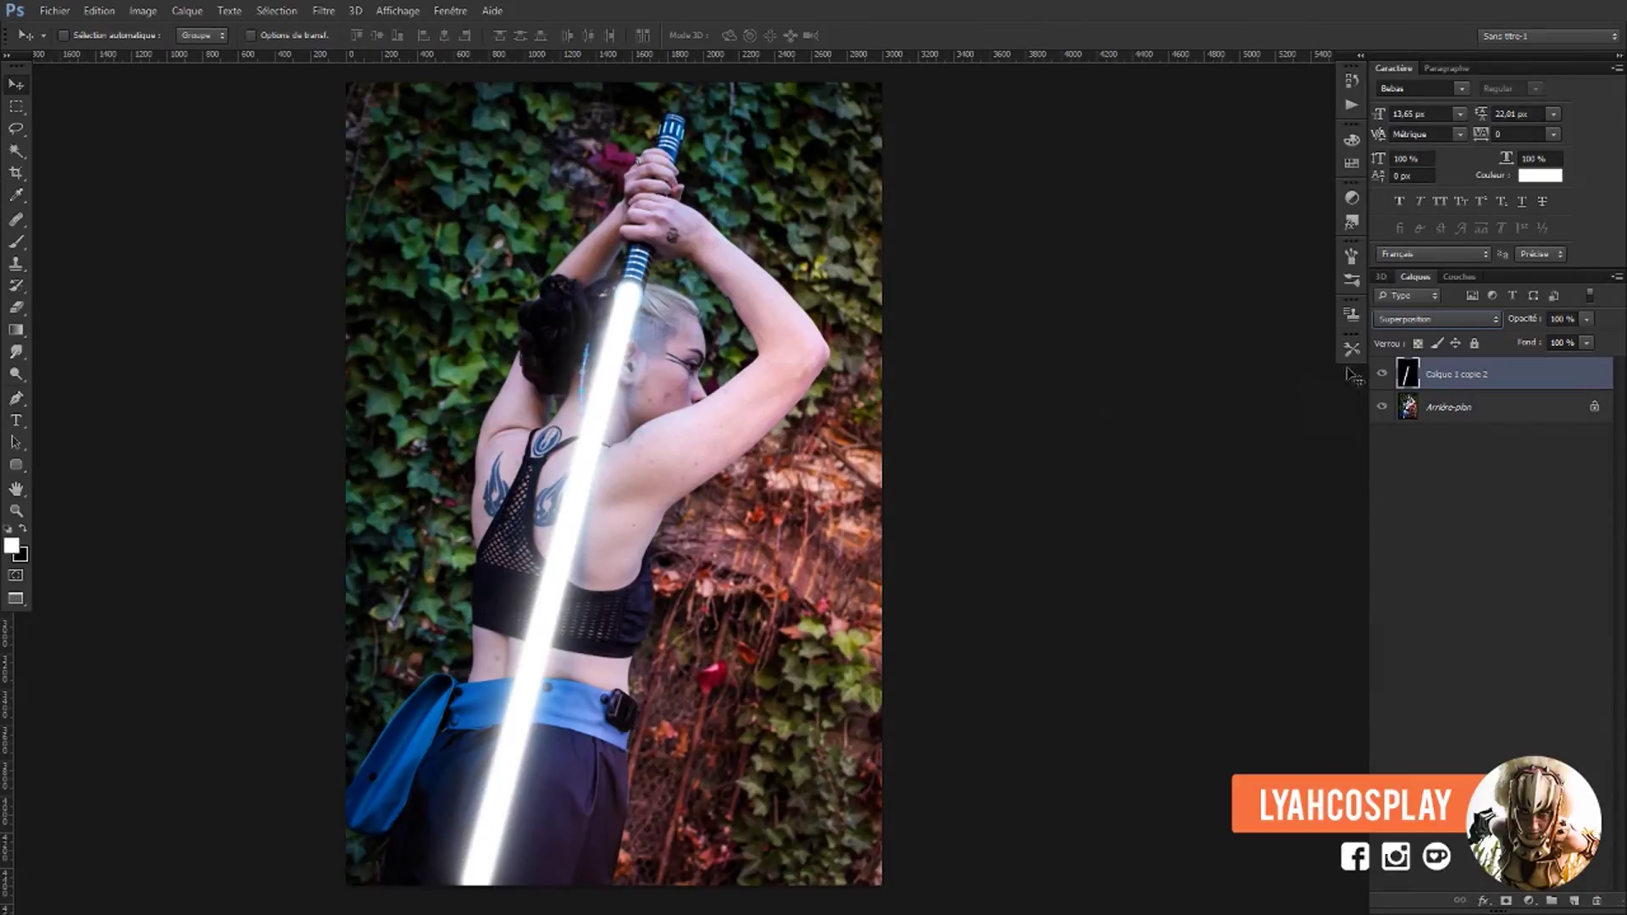
Hide and reshow the glow layer to compare, then browse the Image adjustments.
left_click(1383, 374)
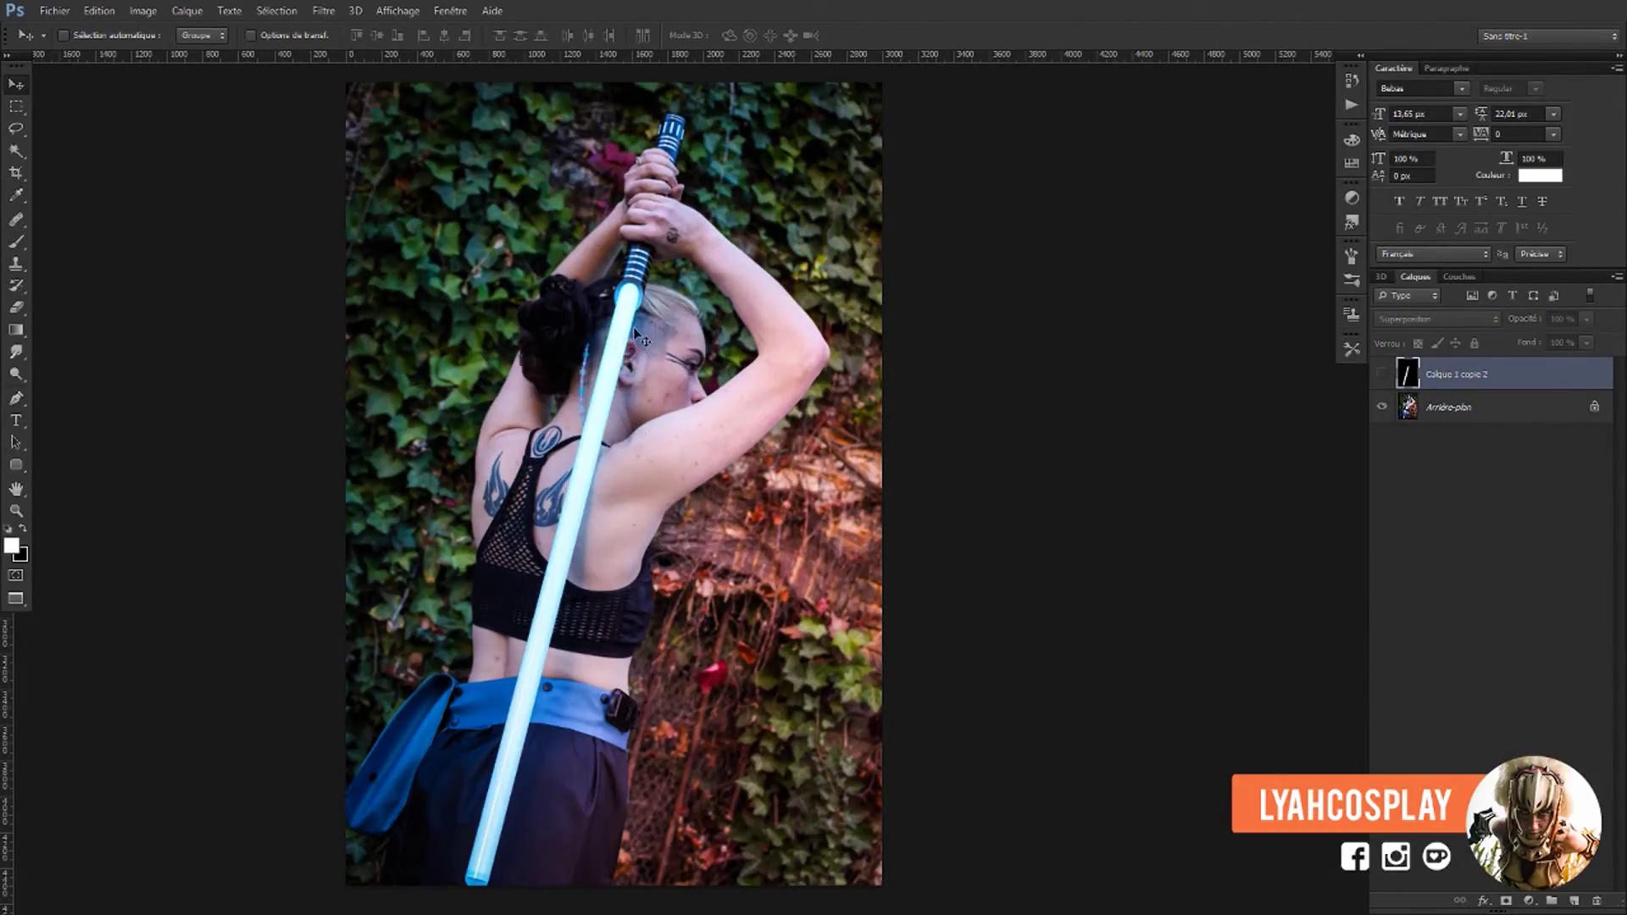
left_click(1382, 373)
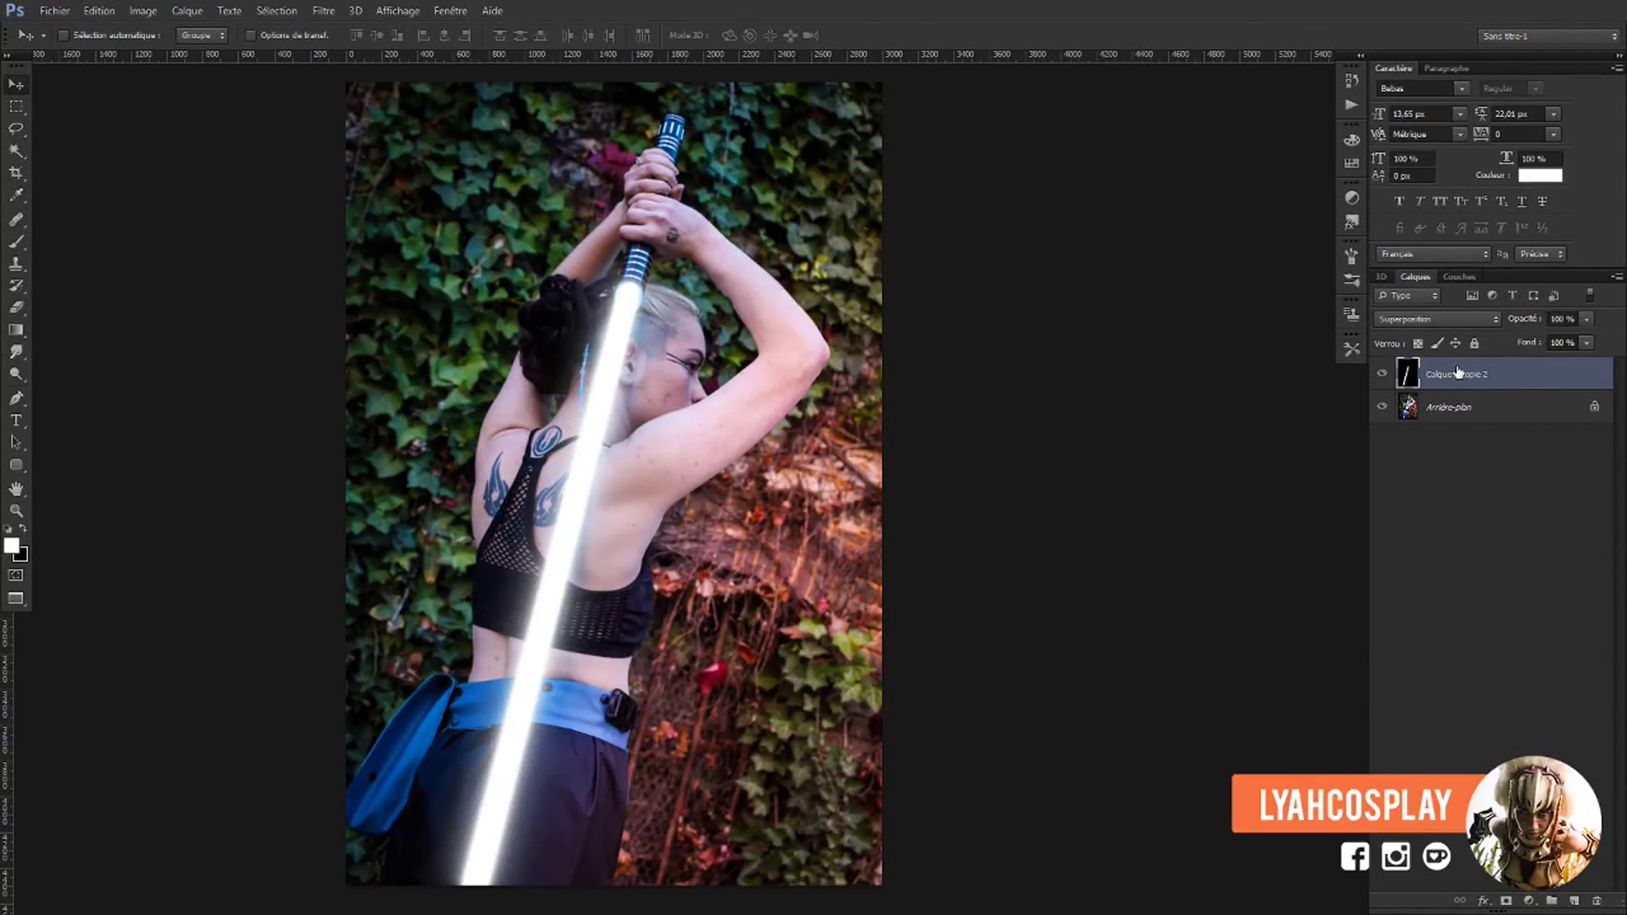
left_click(145, 12)
mouse_move(161, 54)
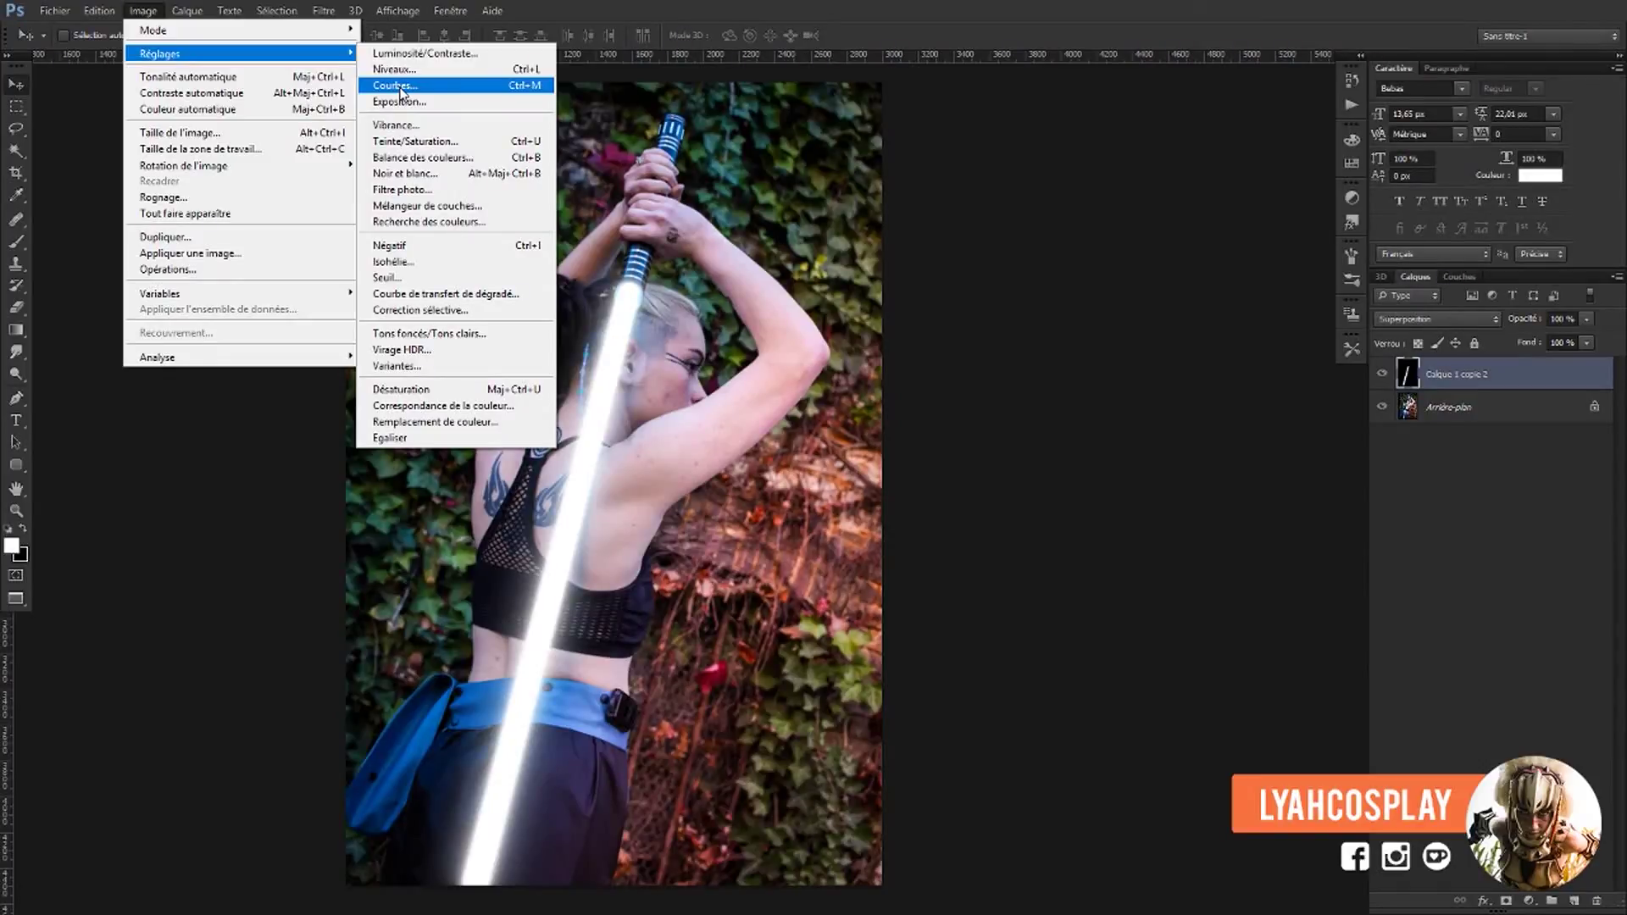
Open Curves on the glow layer and lift the Bleu channel curve into a moderate upward bow.
left_click(395, 86)
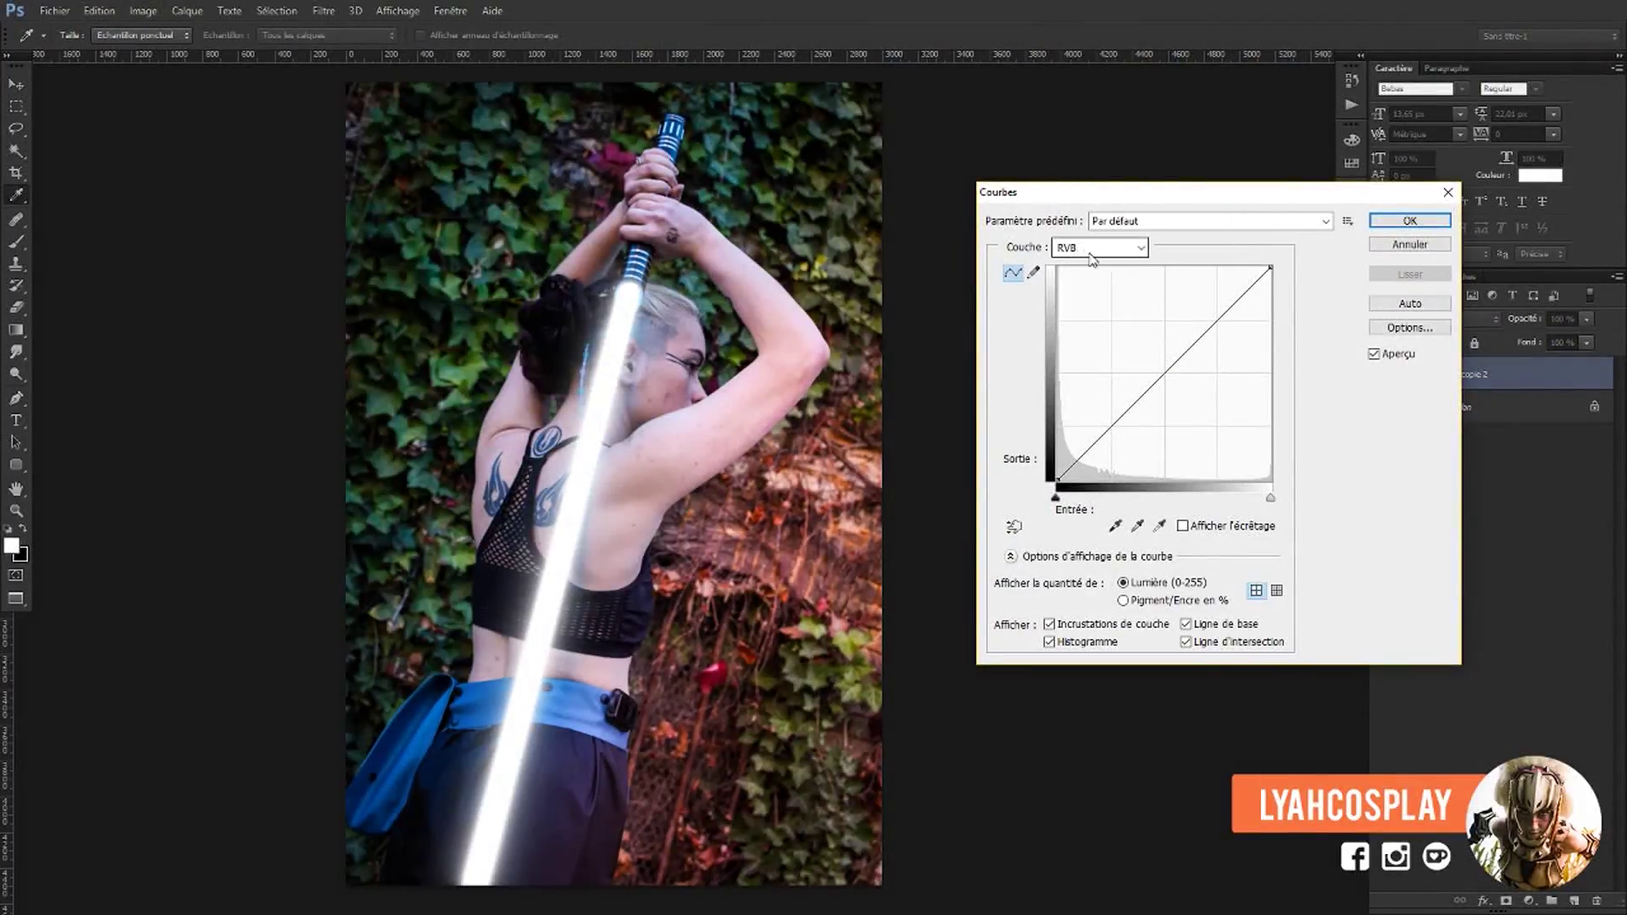
left_click(1093, 258)
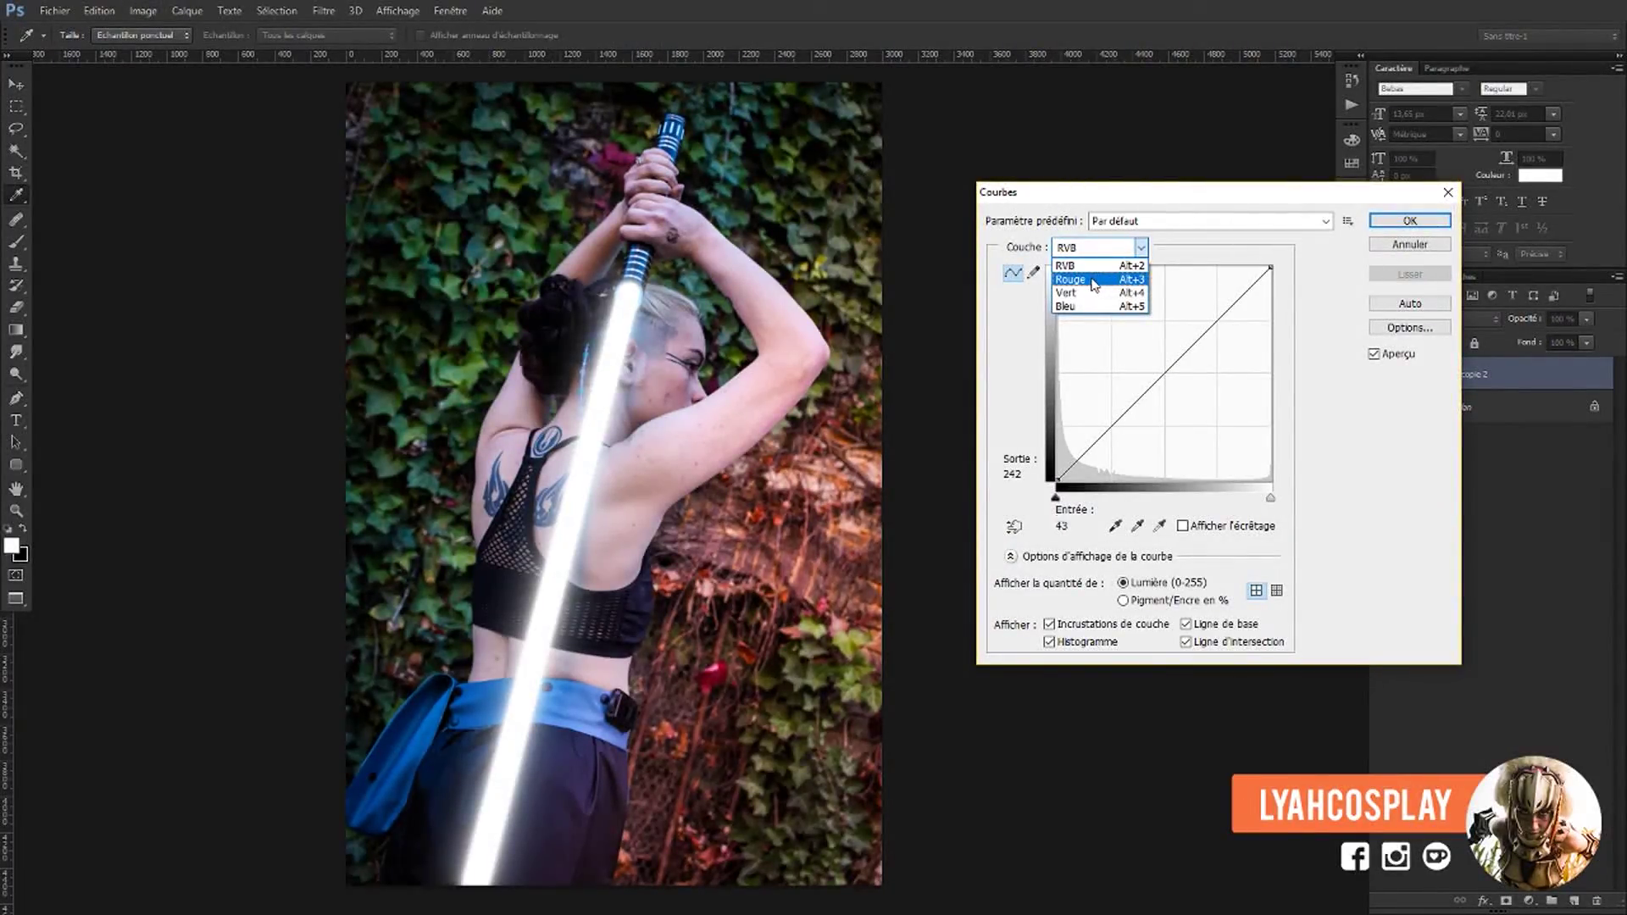
left_click(1092, 307)
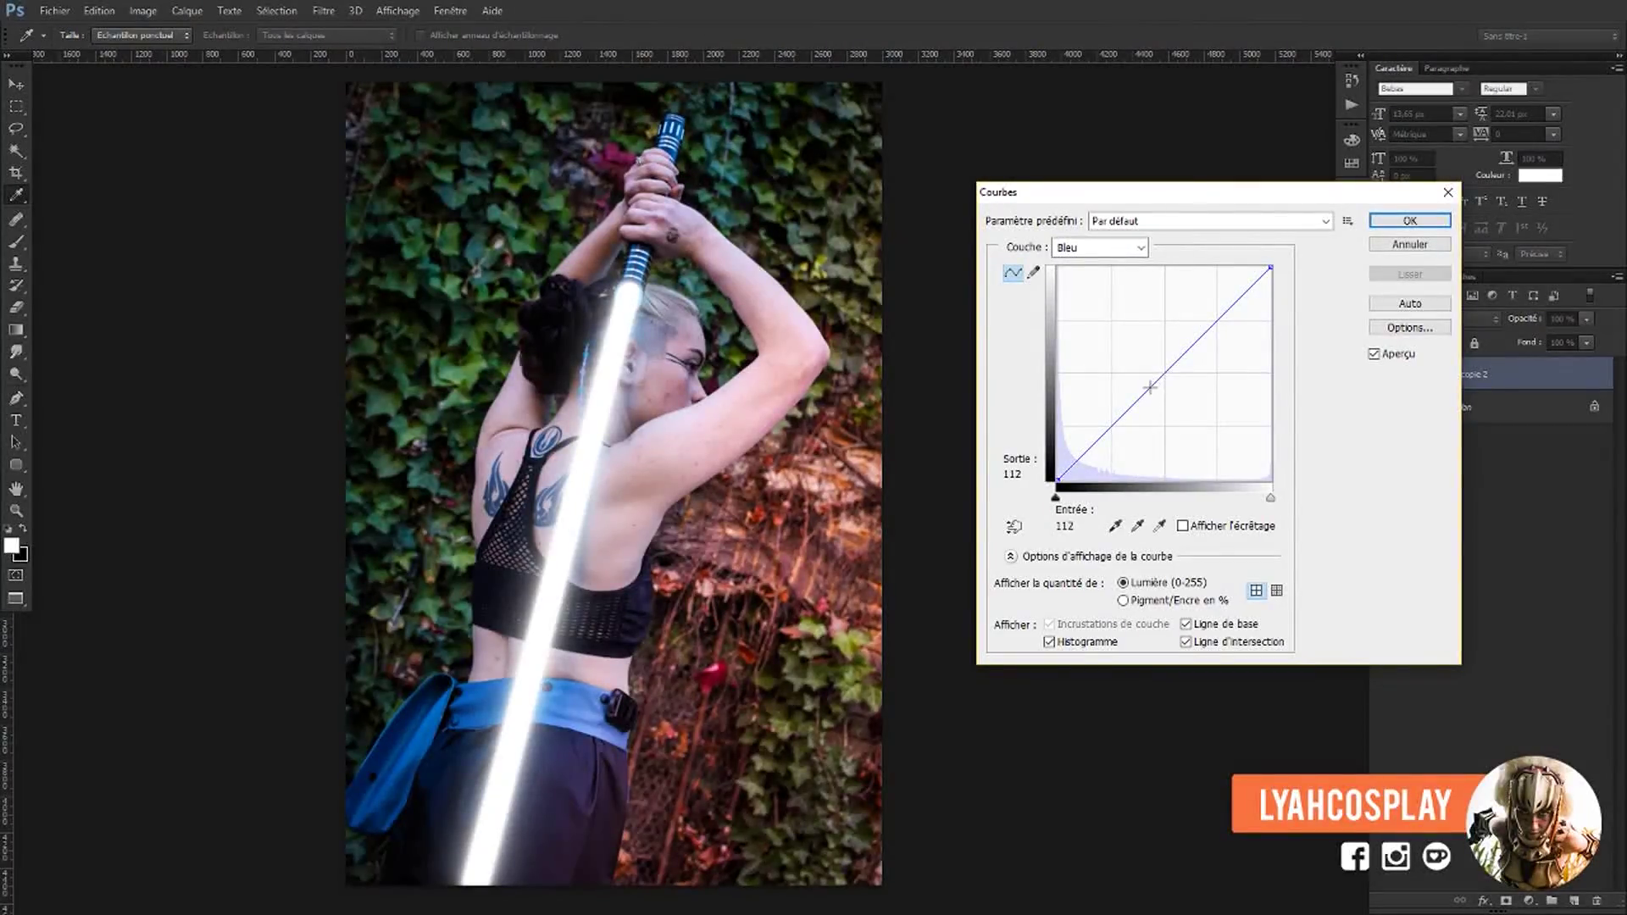
left_click_drag(1150, 387, 1140, 324)
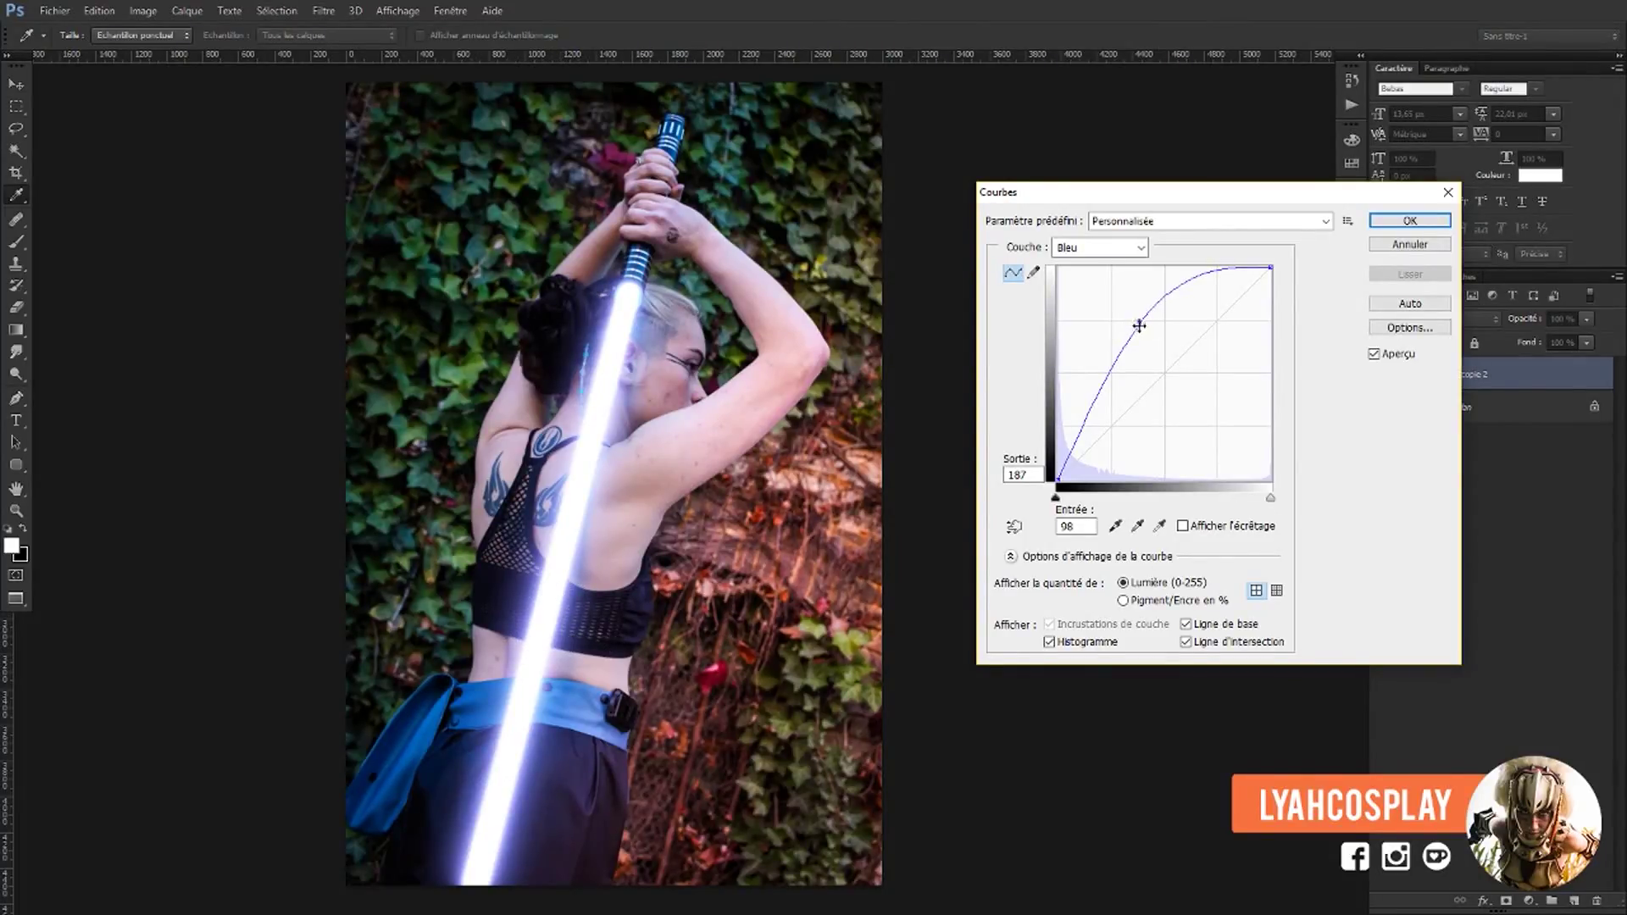
left_click_drag(1139, 326, 1066, 356)
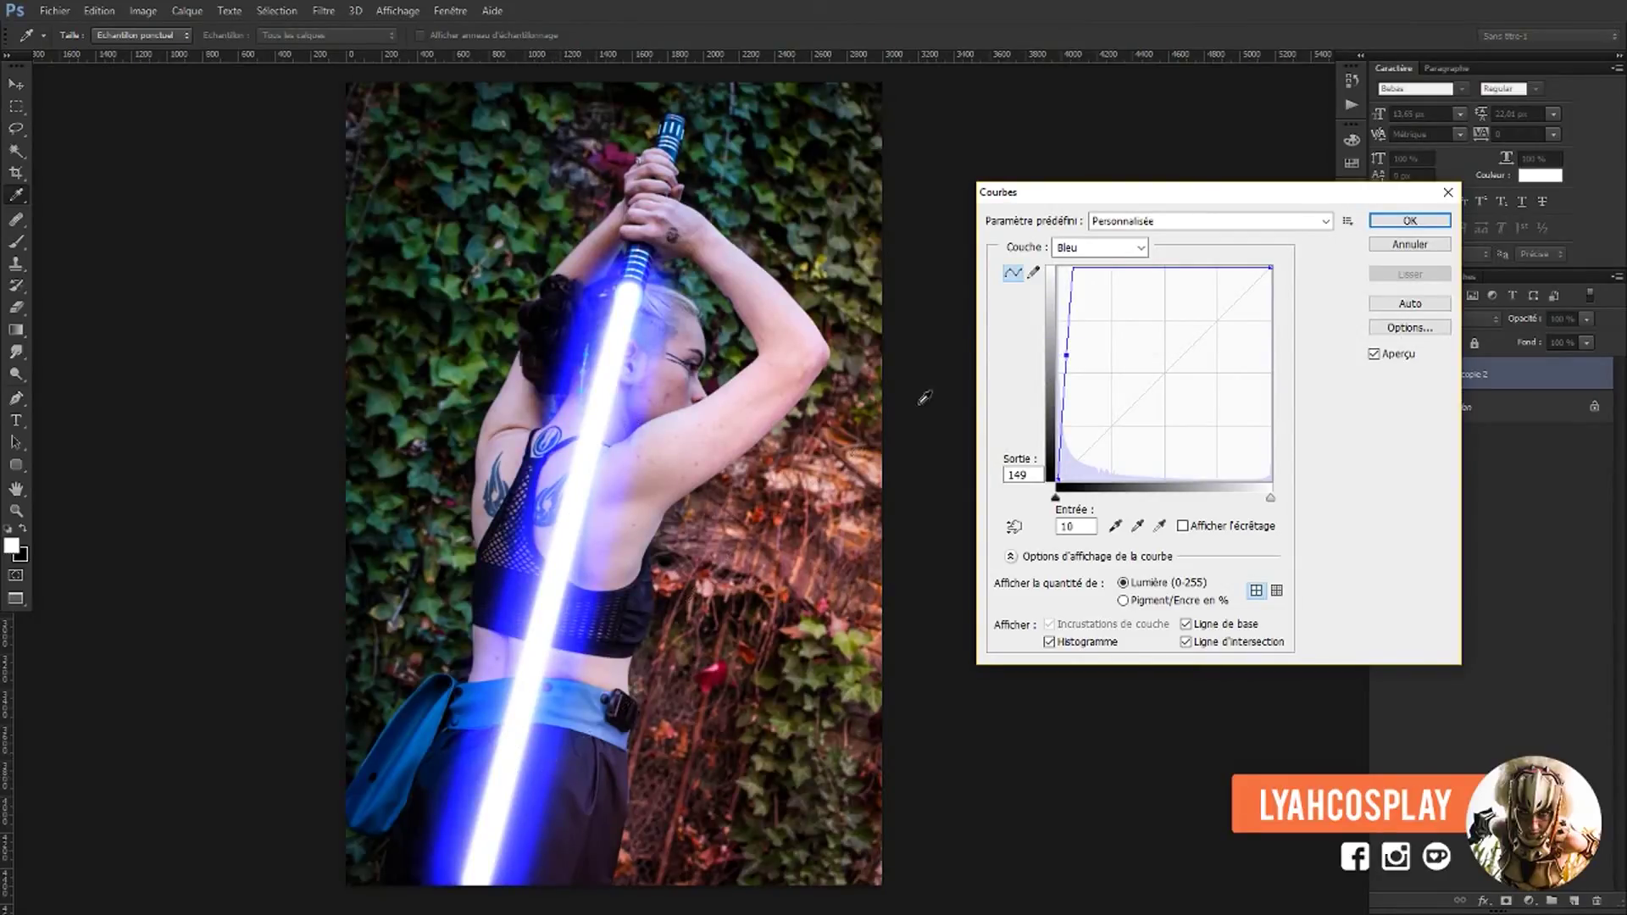
mouse_move(1067, 358)
left_mouse_down()
mouse_move(1118, 314)
mouse_move(1164, 303)
mouse_move(1140, 316)
left_mouse_up()
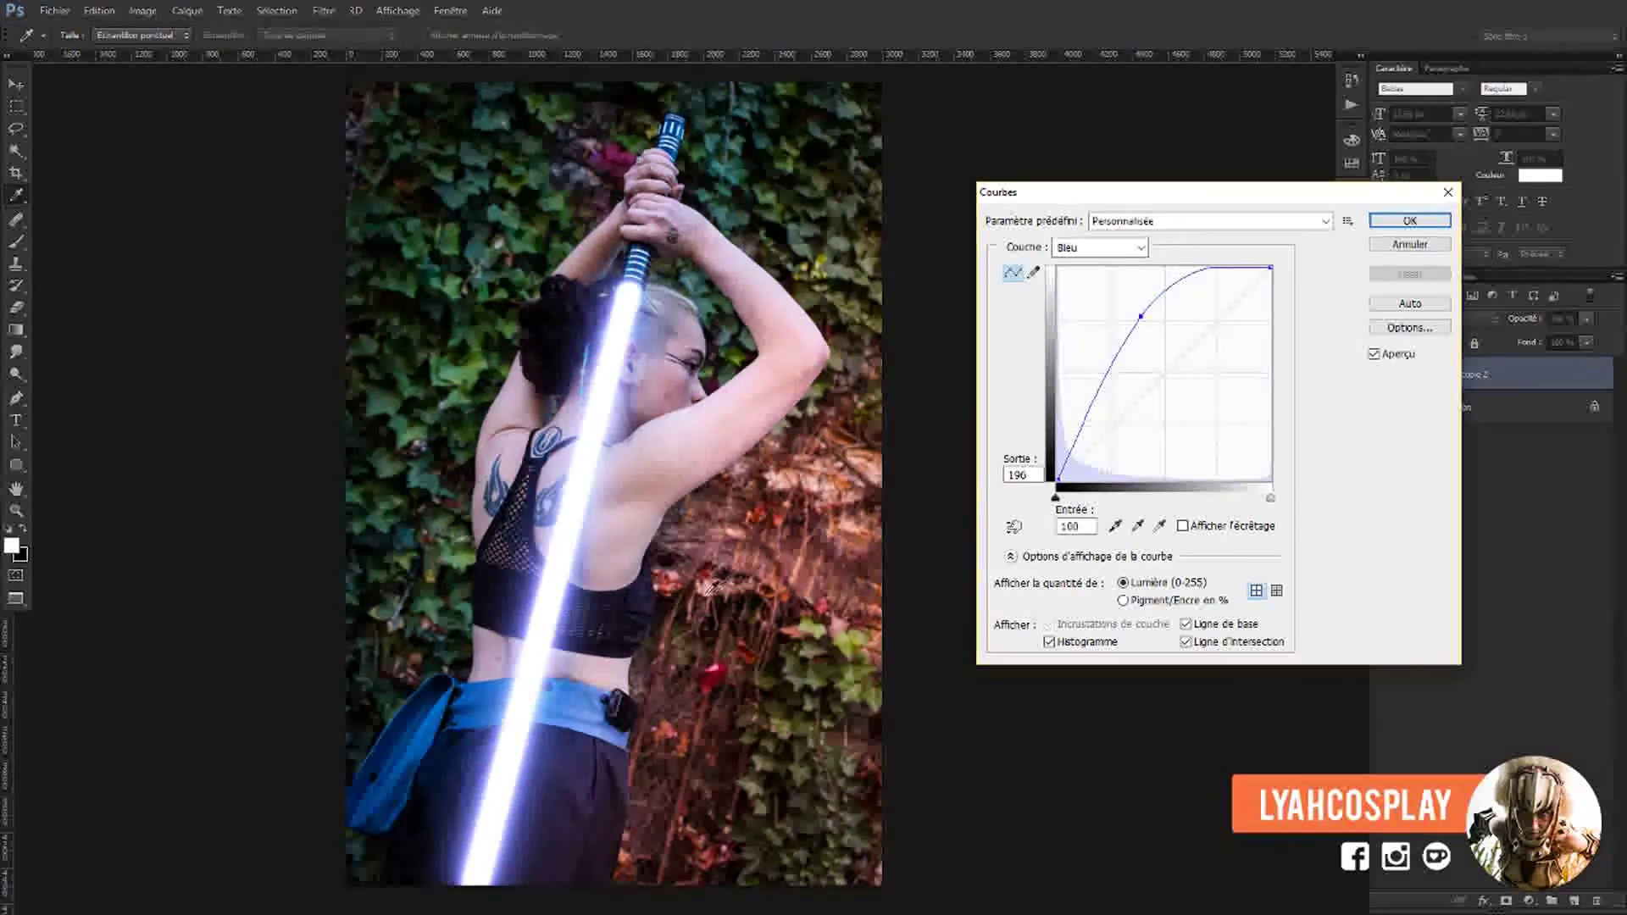
Test a cyan tint by raising the Vert channel curve, then return it to straight.
left_click(1102, 248)
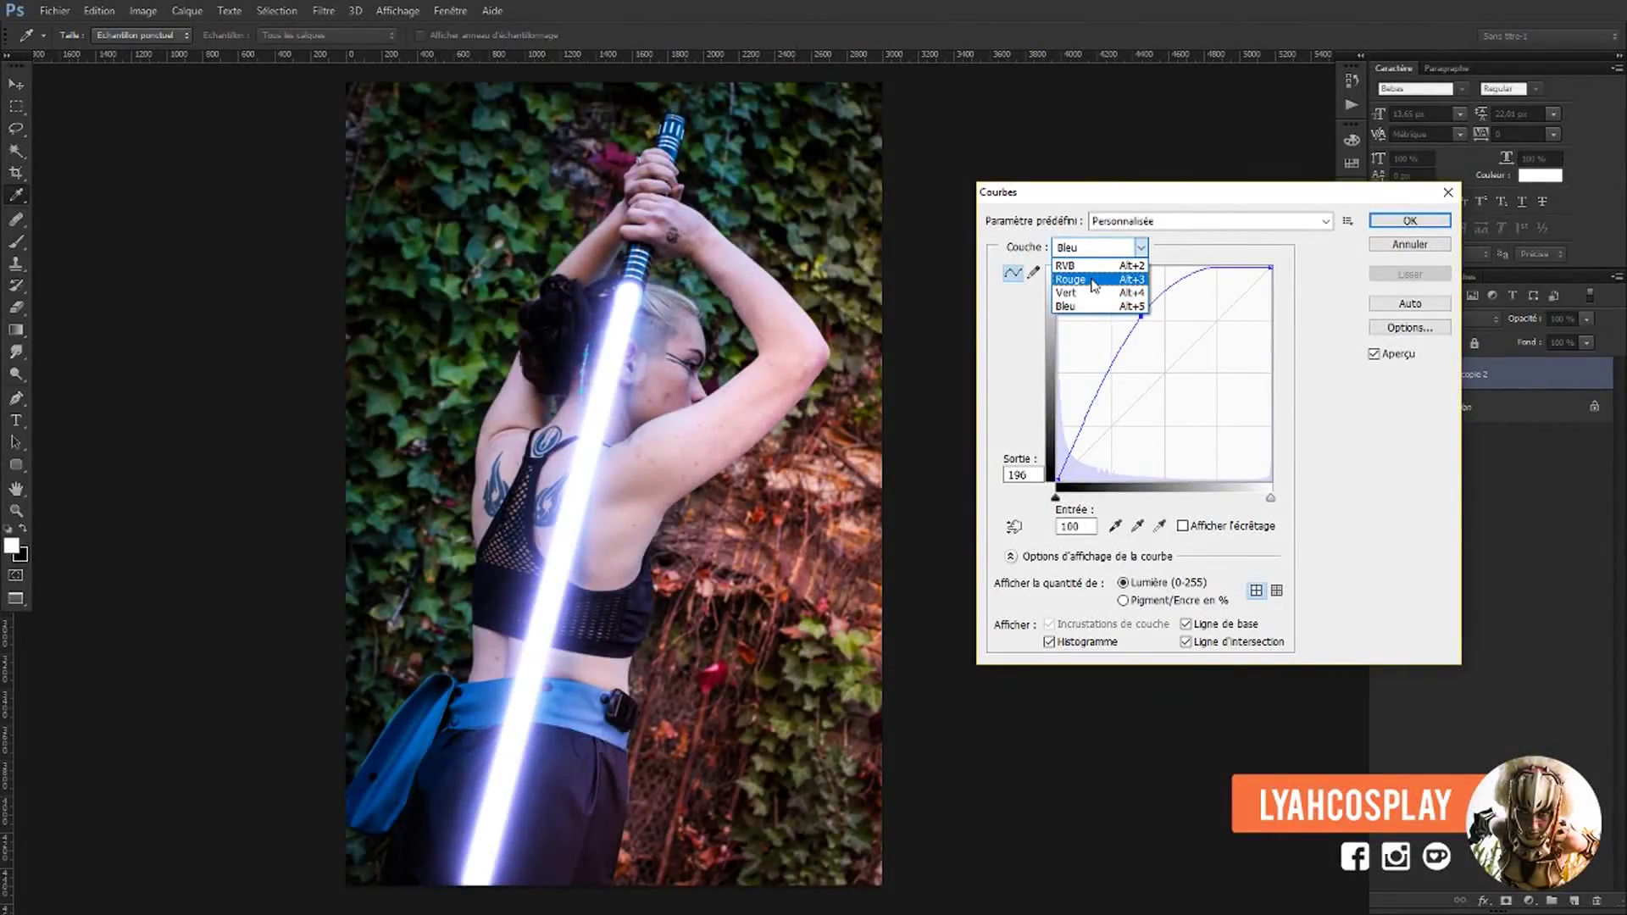
left_click(1141, 247)
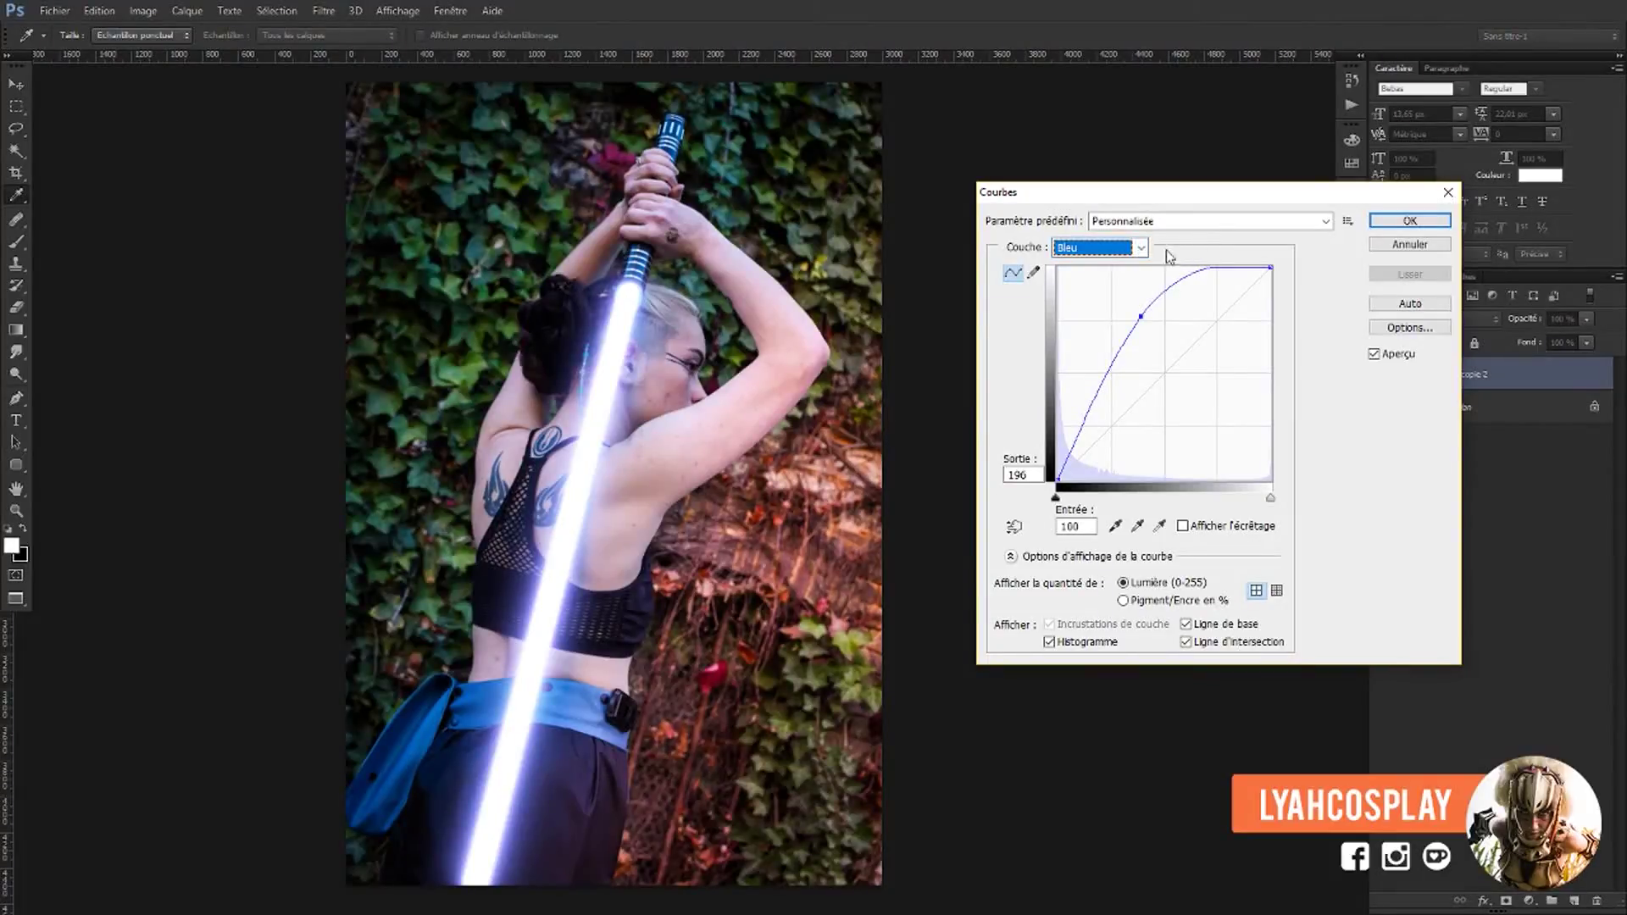
left_click(1141, 247)
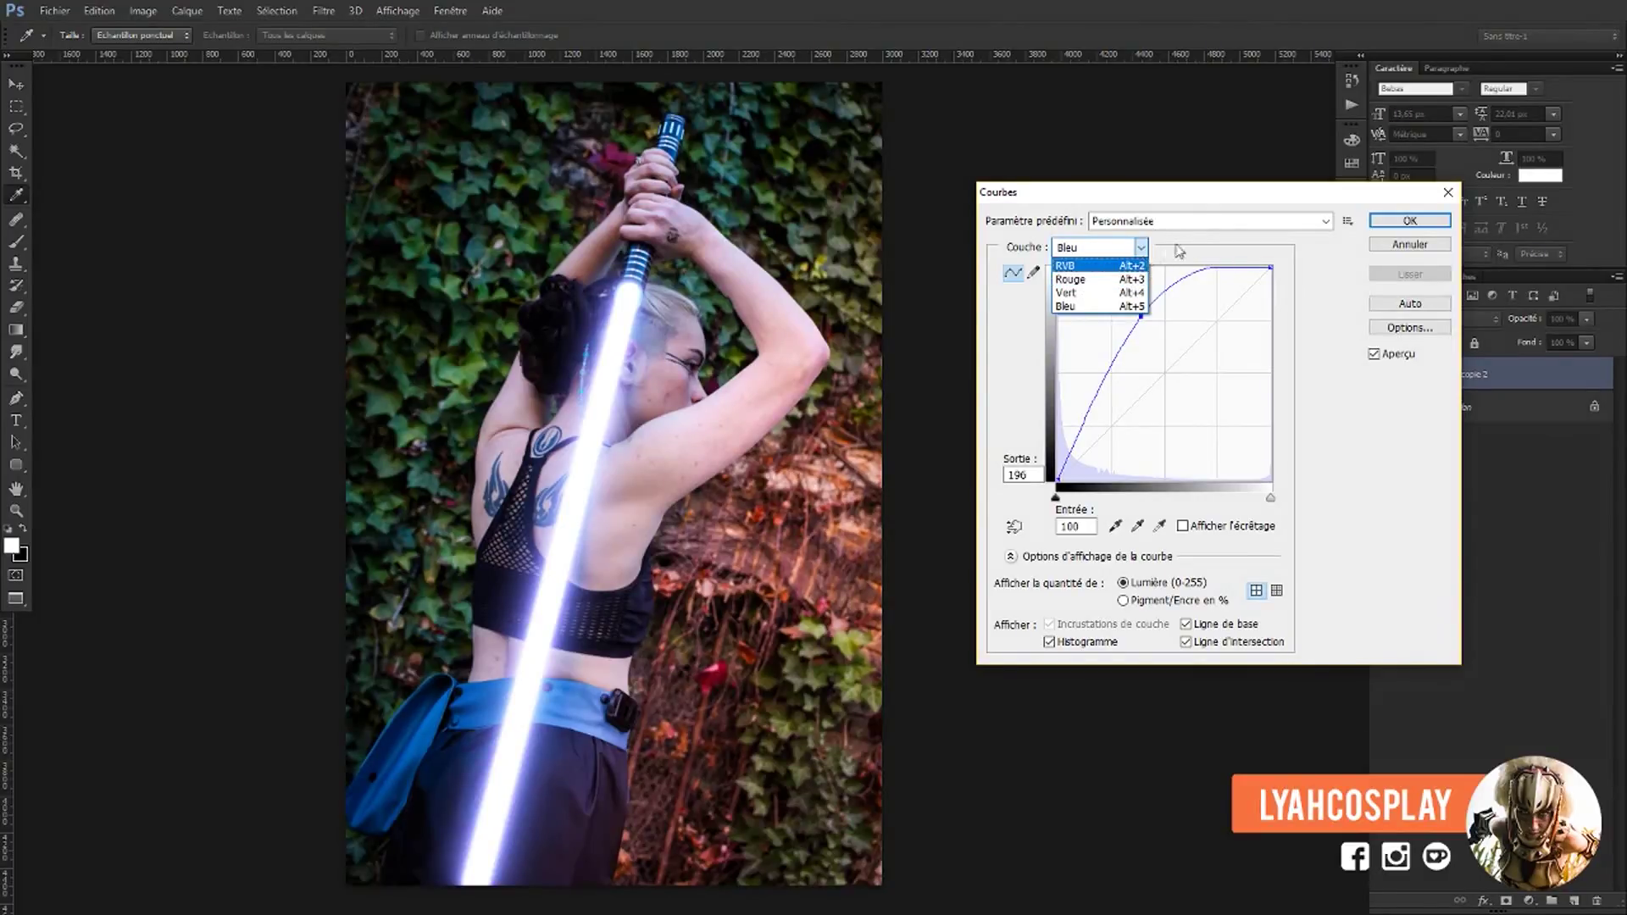
left_click(1138, 326)
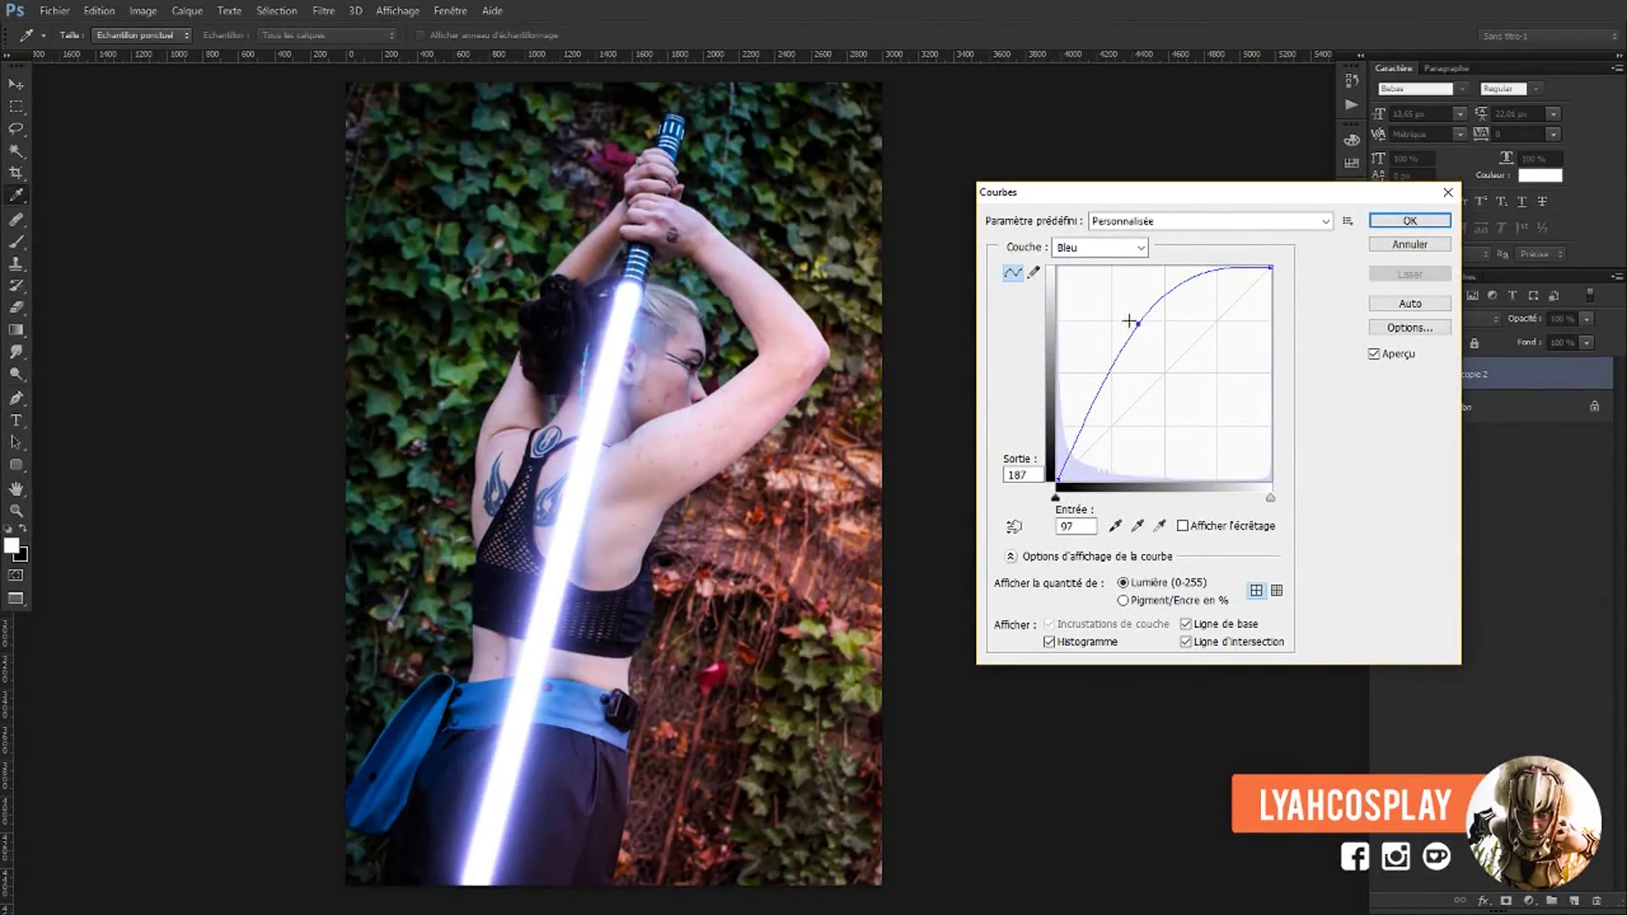
left_click(1102, 247)
left_click(1077, 294)
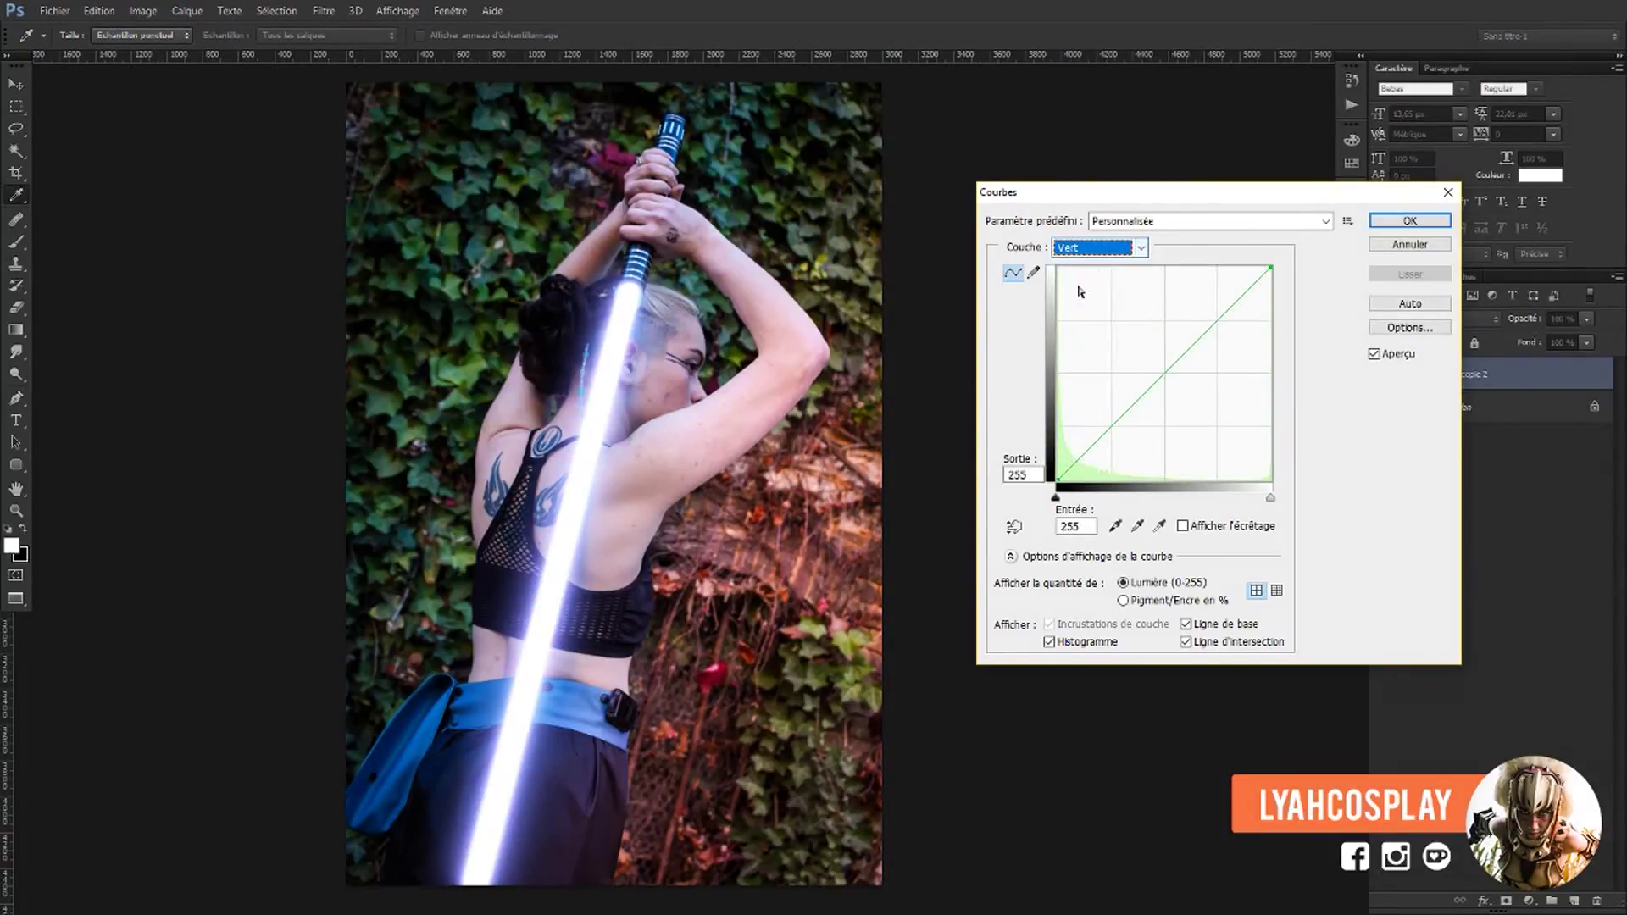
mouse_move(1155, 382)
left_mouse_down()
mouse_move(1117, 322)
mouse_move(1150, 310)
left_mouse_up()
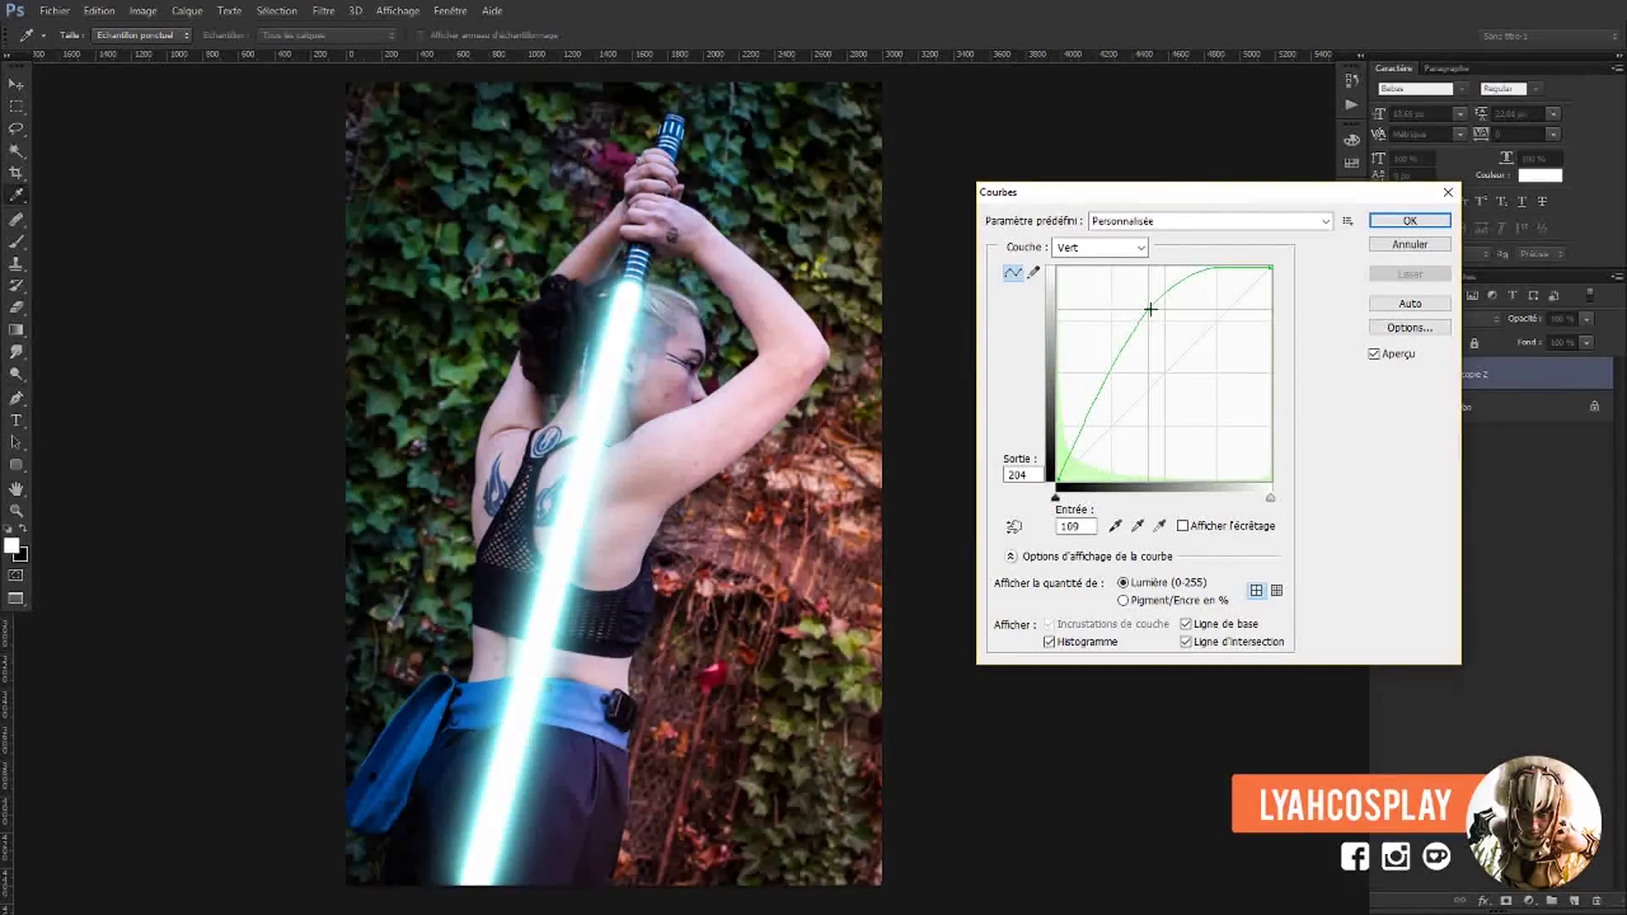
left_click_drag(1150, 309, 1164, 374)
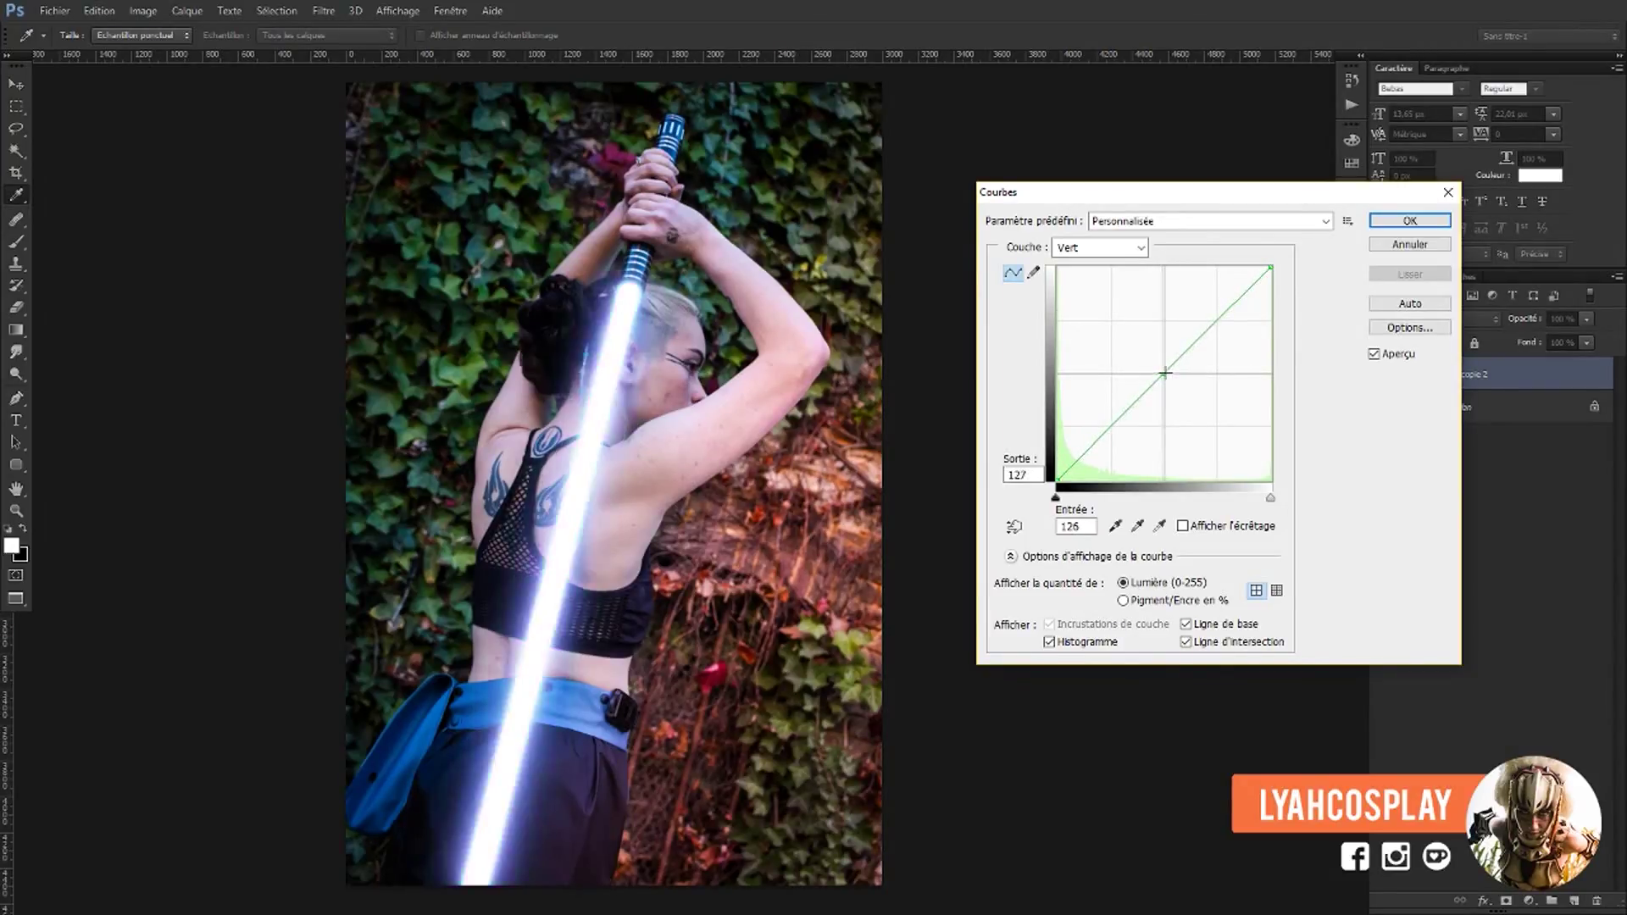
Return to the Bleu curve, then test a pink tint by raising the Rouge curve.
left_click(1105, 248)
left_click(1093, 306)
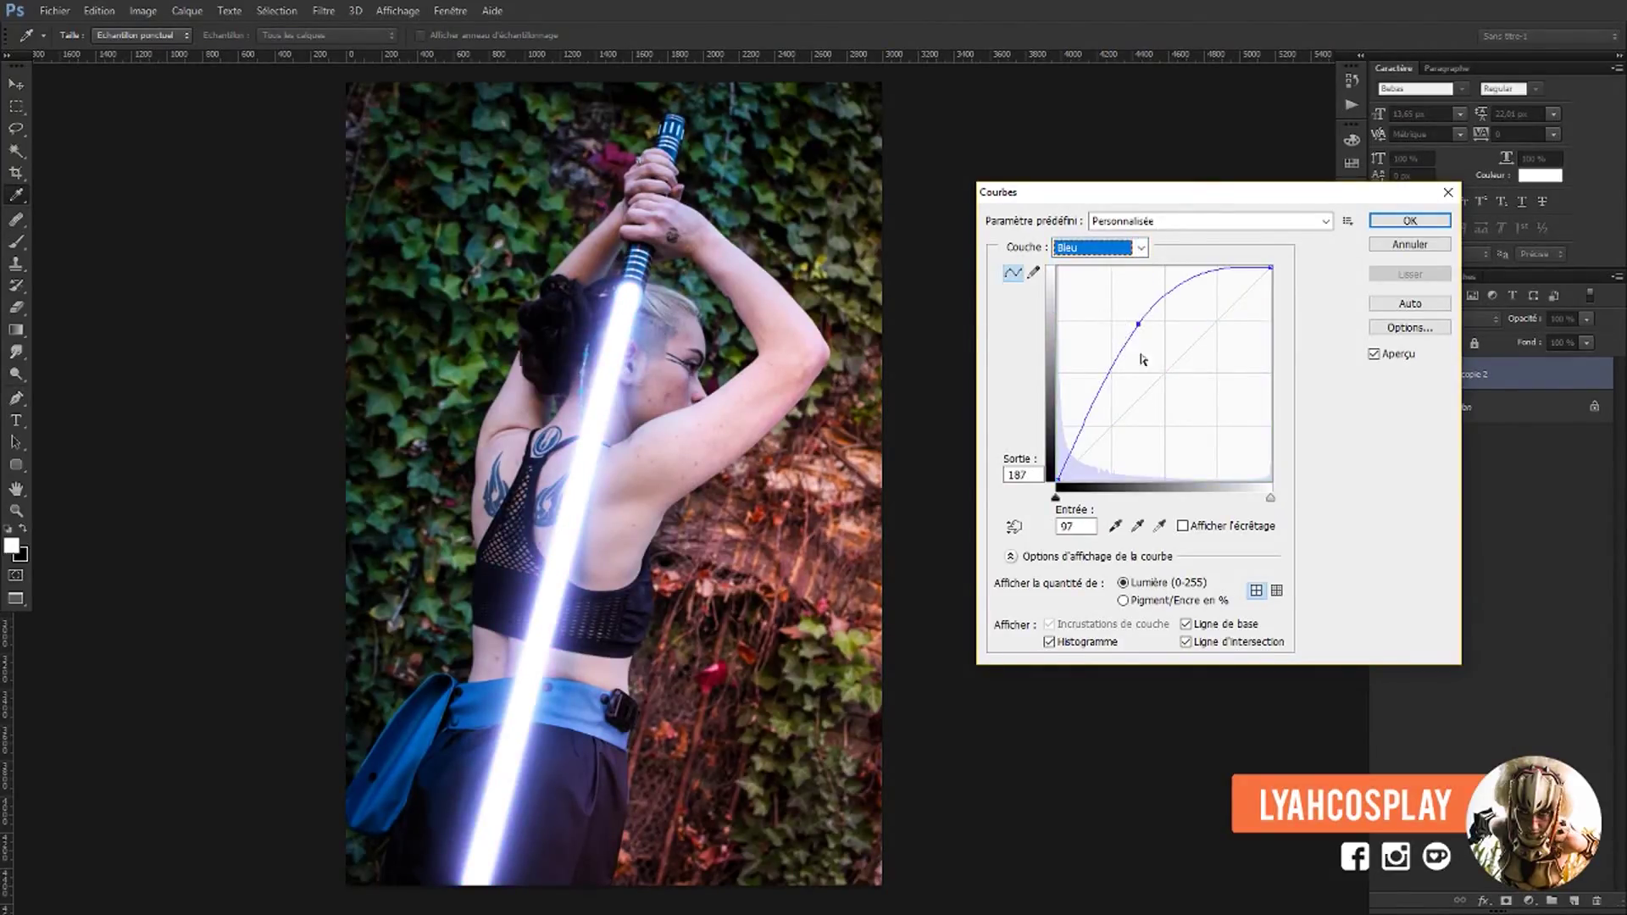
left_click(1106, 248)
left_click(1071, 280)
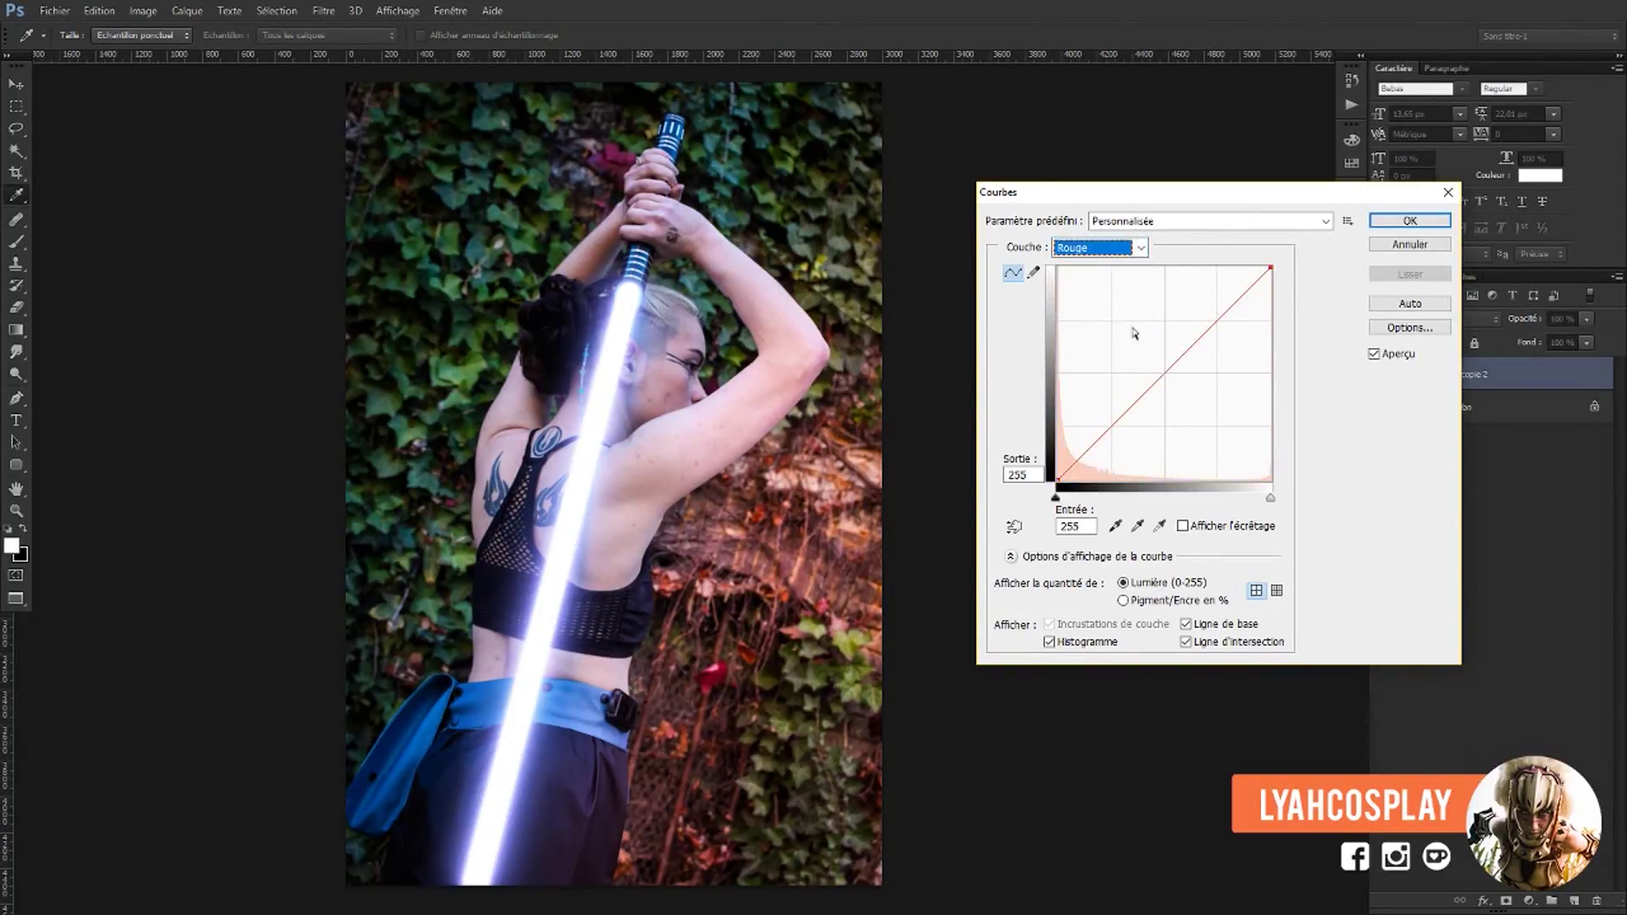
mouse_move(1141, 390)
left_mouse_down()
mouse_move(1119, 348)
mouse_move(1149, 337)
mouse_move(1066, 340)
mouse_move(1111, 341)
mouse_move(1148, 389)
left_mouse_up()
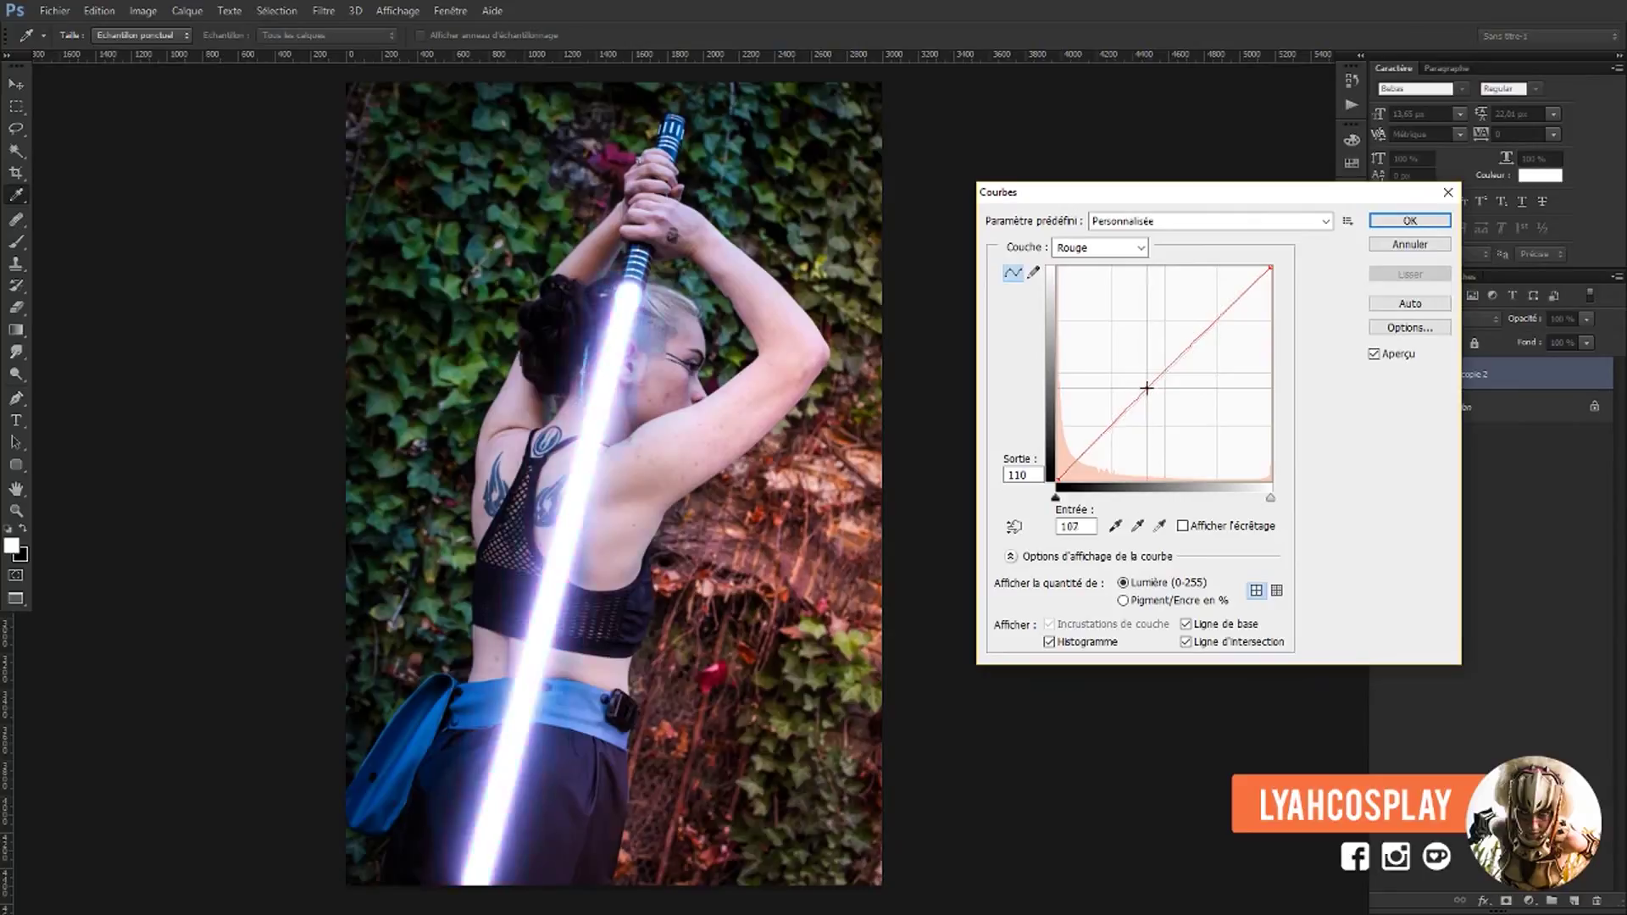
Raise the Bleu curve's midtones, then test a green tint on the Vert curve.
left_click(1085, 251)
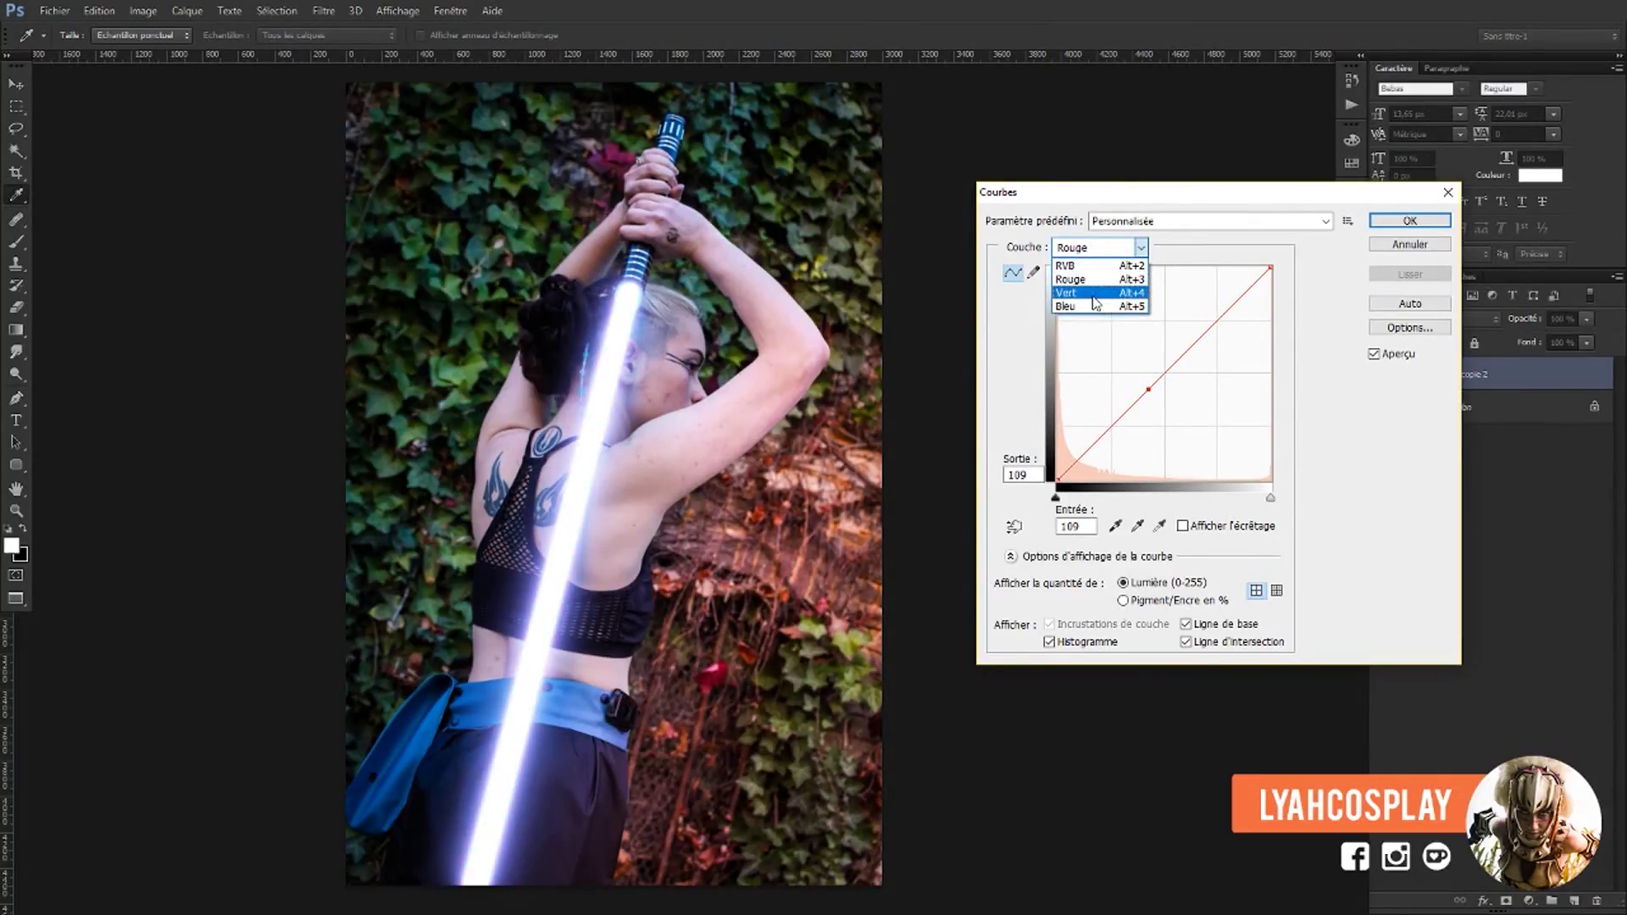
left_click(1094, 306)
left_click_drag(1143, 329, 1165, 372)
left_click(1141, 247)
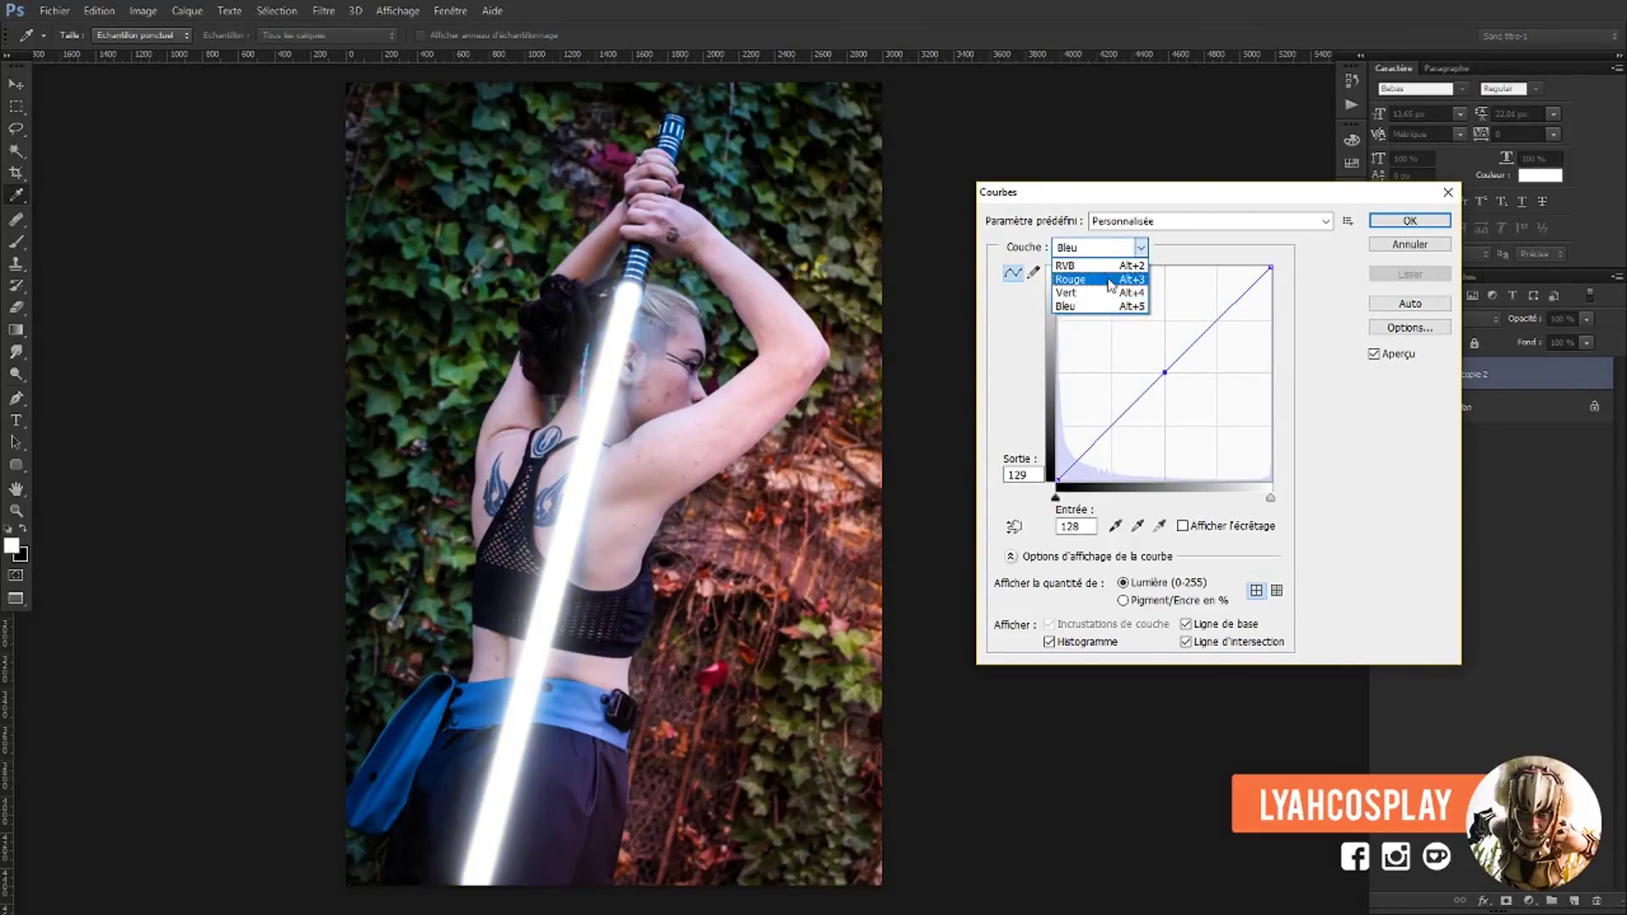
left_click(1097, 292)
left_click_drag(1164, 372, 1143, 331)
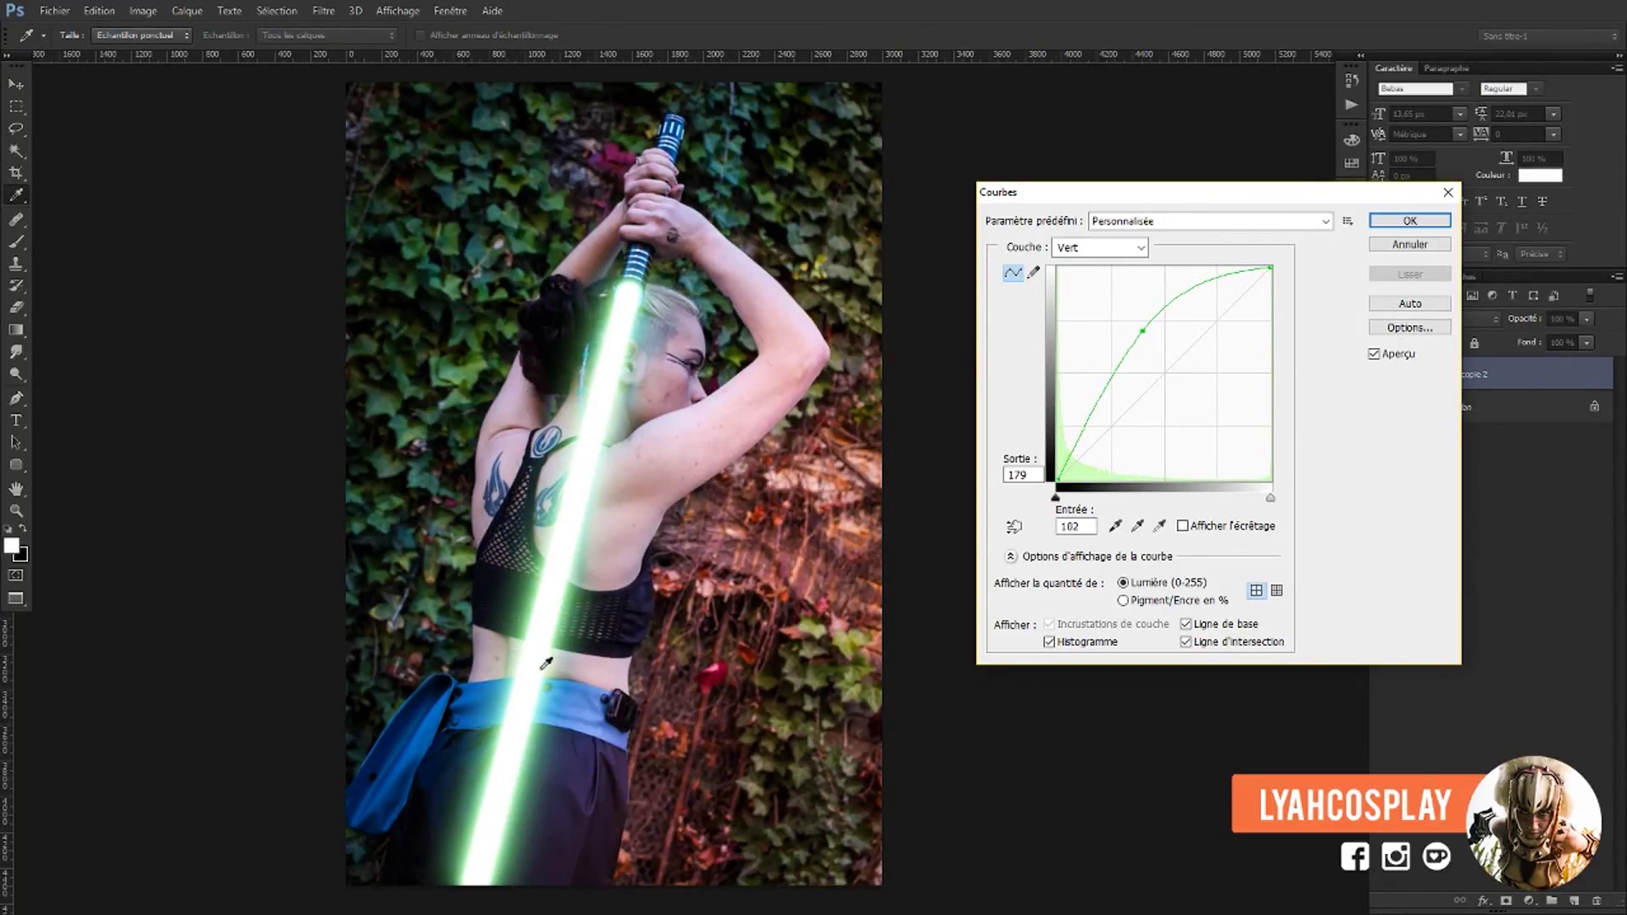
Test a warm tint by bending the Rouge curve steeply, then easing it back.
left_click(1105, 251)
left_click(1083, 280)
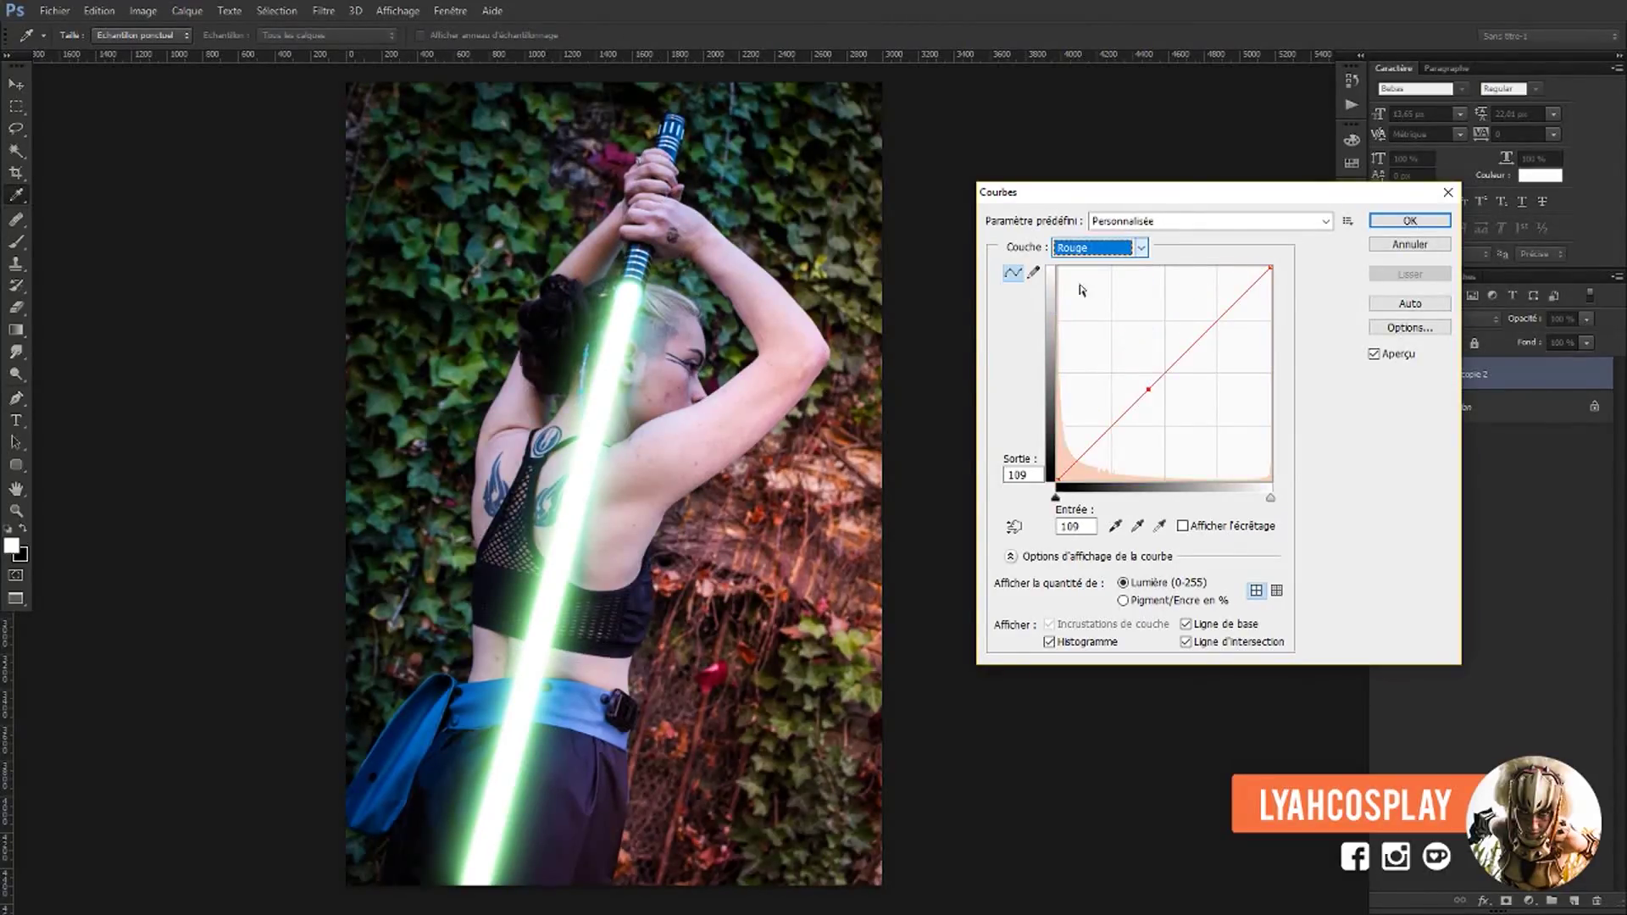
mouse_move(1148, 389)
left_mouse_down()
mouse_move(1137, 336)
mouse_move(1117, 316)
mouse_move(1099, 324)
left_mouse_up()
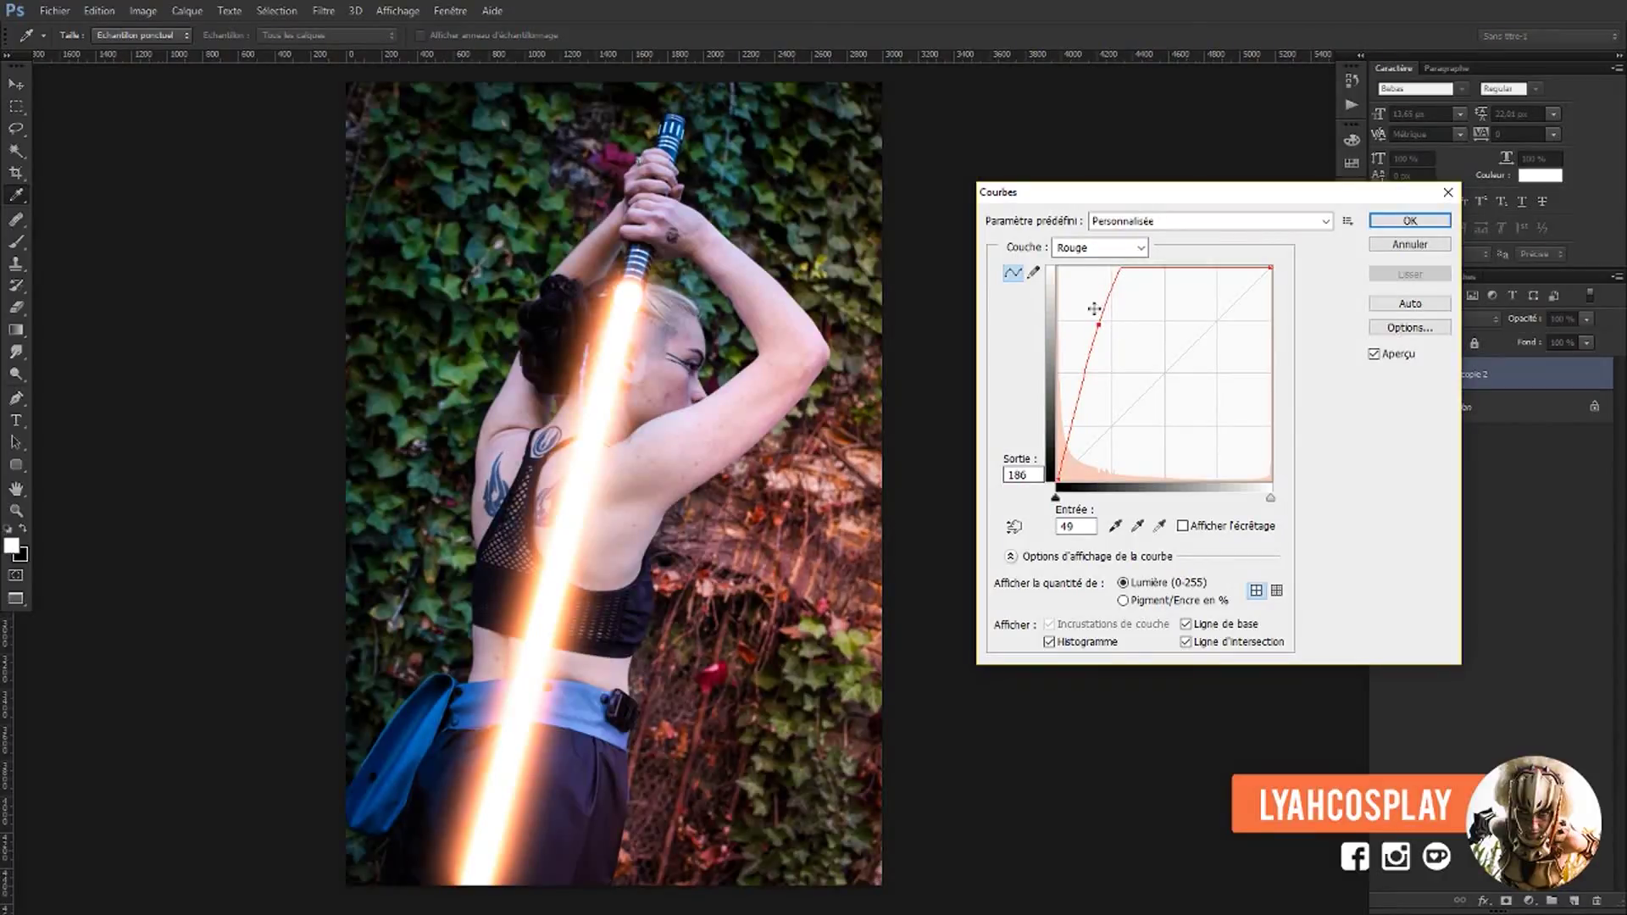
left_click_drag(1098, 324, 1159, 380)
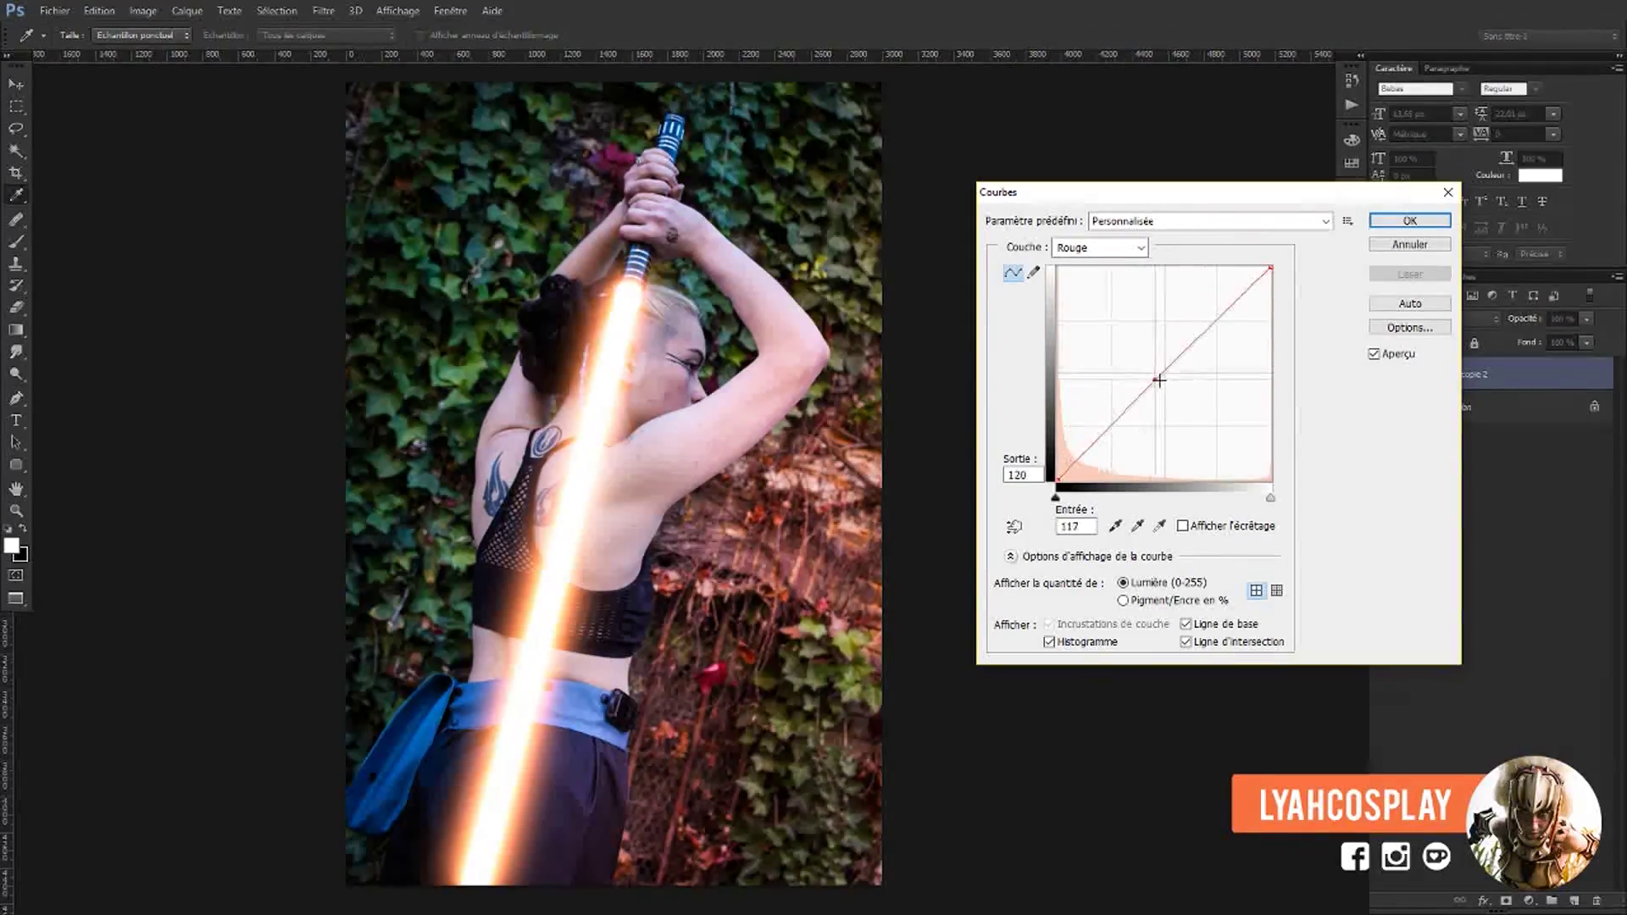
Straighten the Vert curve to neutral and bow the Bleu curve upward for a bluer blade.
left_click(1098, 248)
left_click(1099, 292)
left_click_drag(1136, 322, 1163, 376)
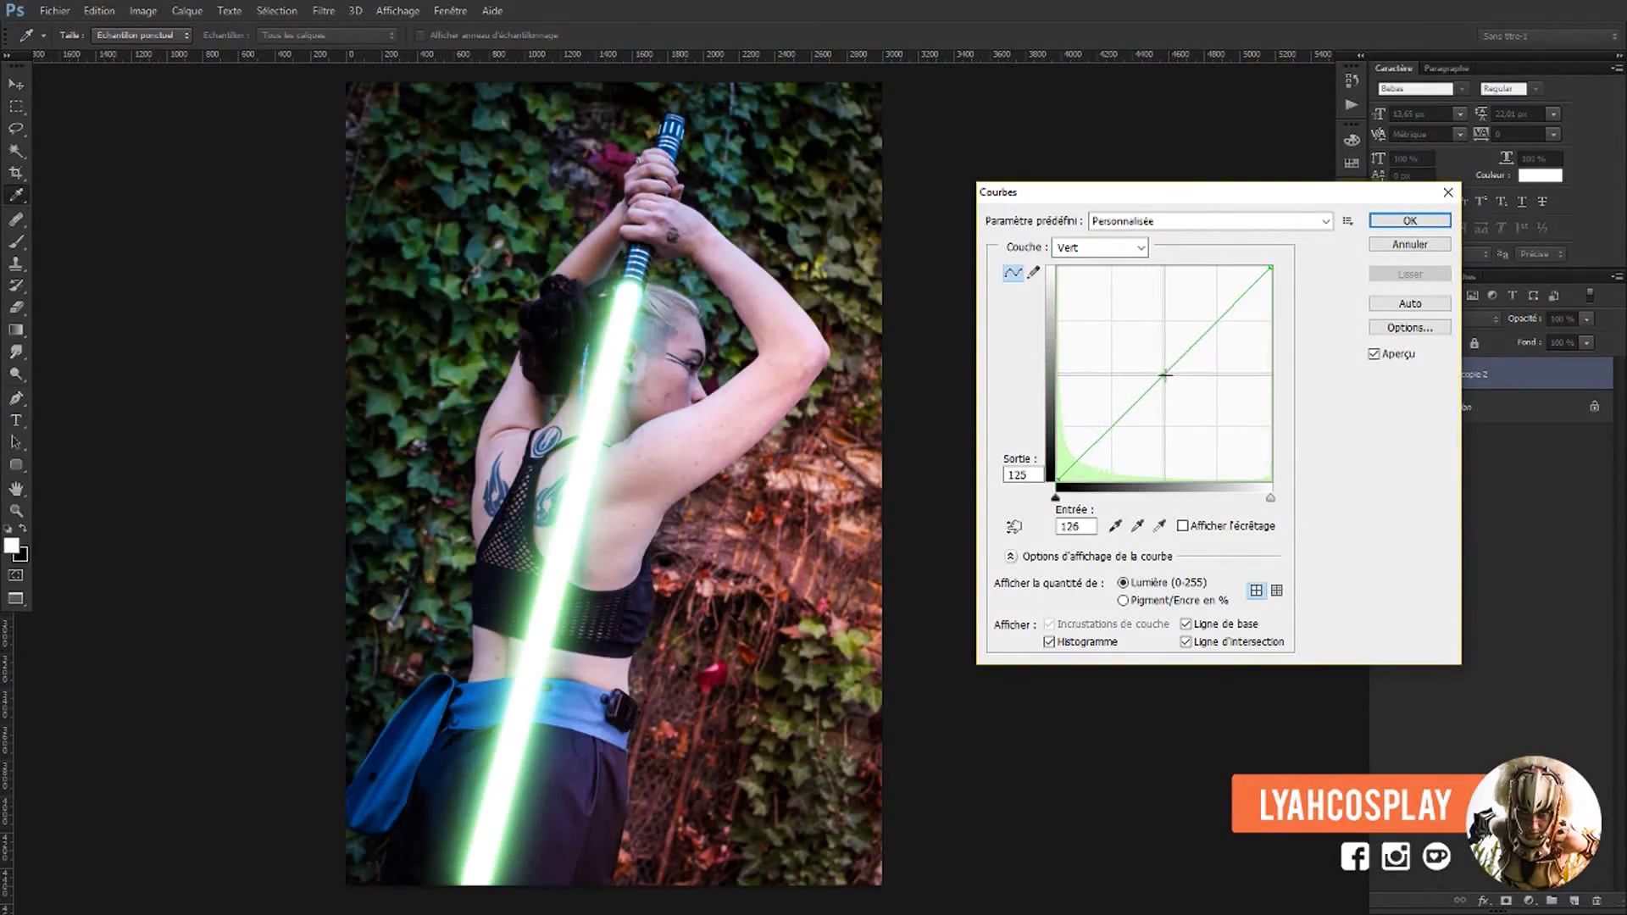
left_click(1099, 247)
left_click(1101, 308)
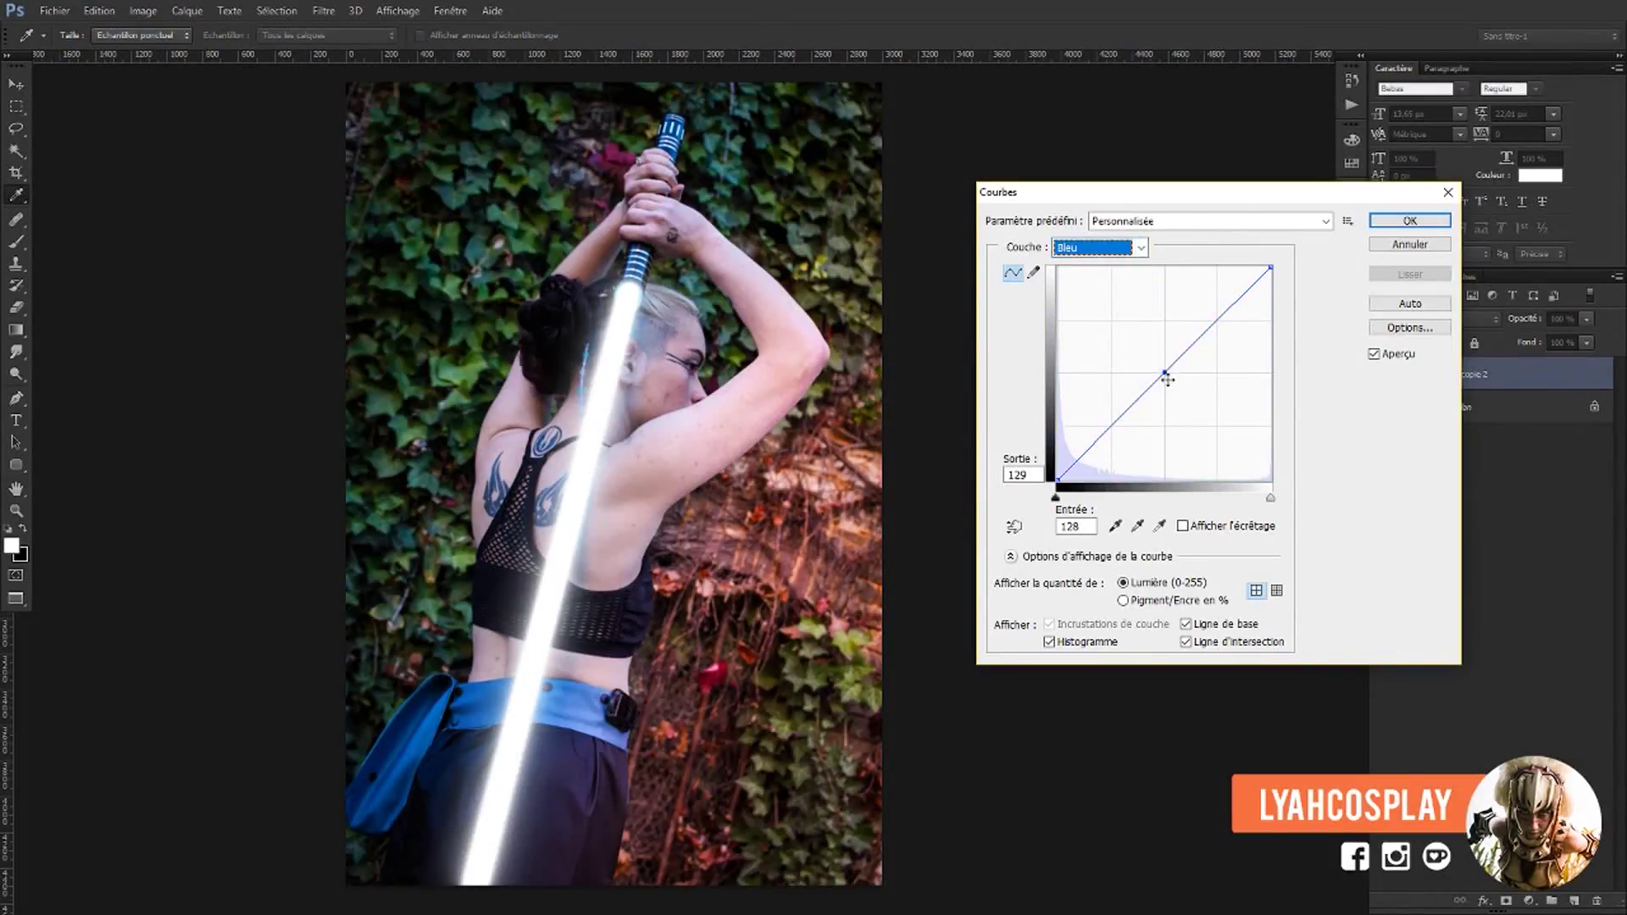
left_click_drag(1159, 373, 1138, 334)
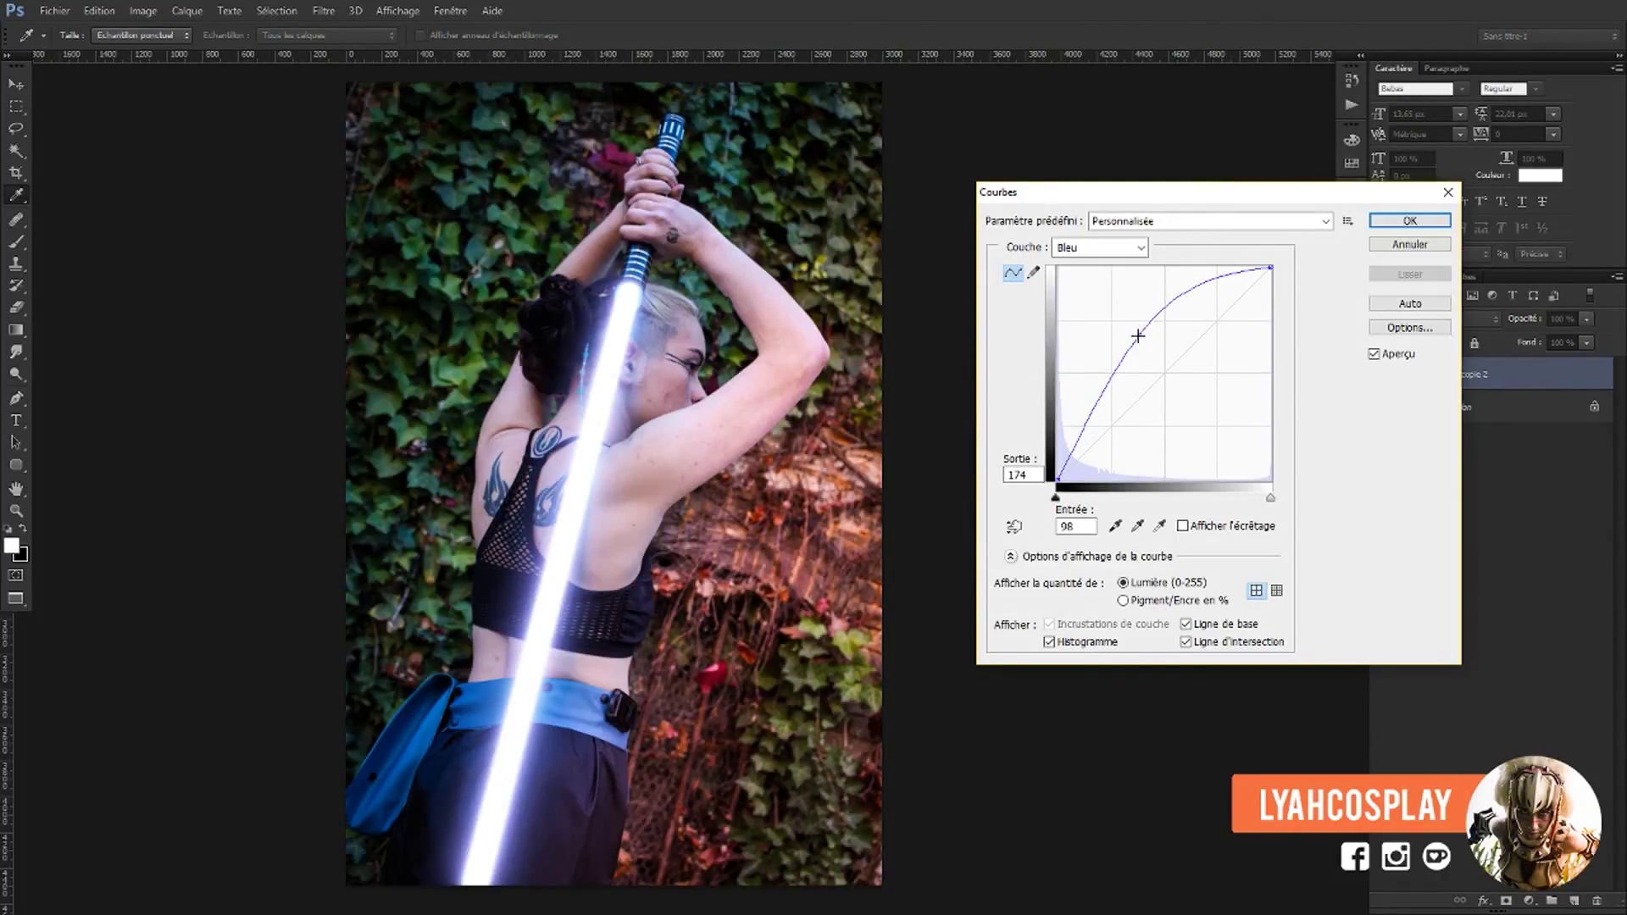
left_click_drag(1137, 336, 1135, 337)
left_click(1410, 221)
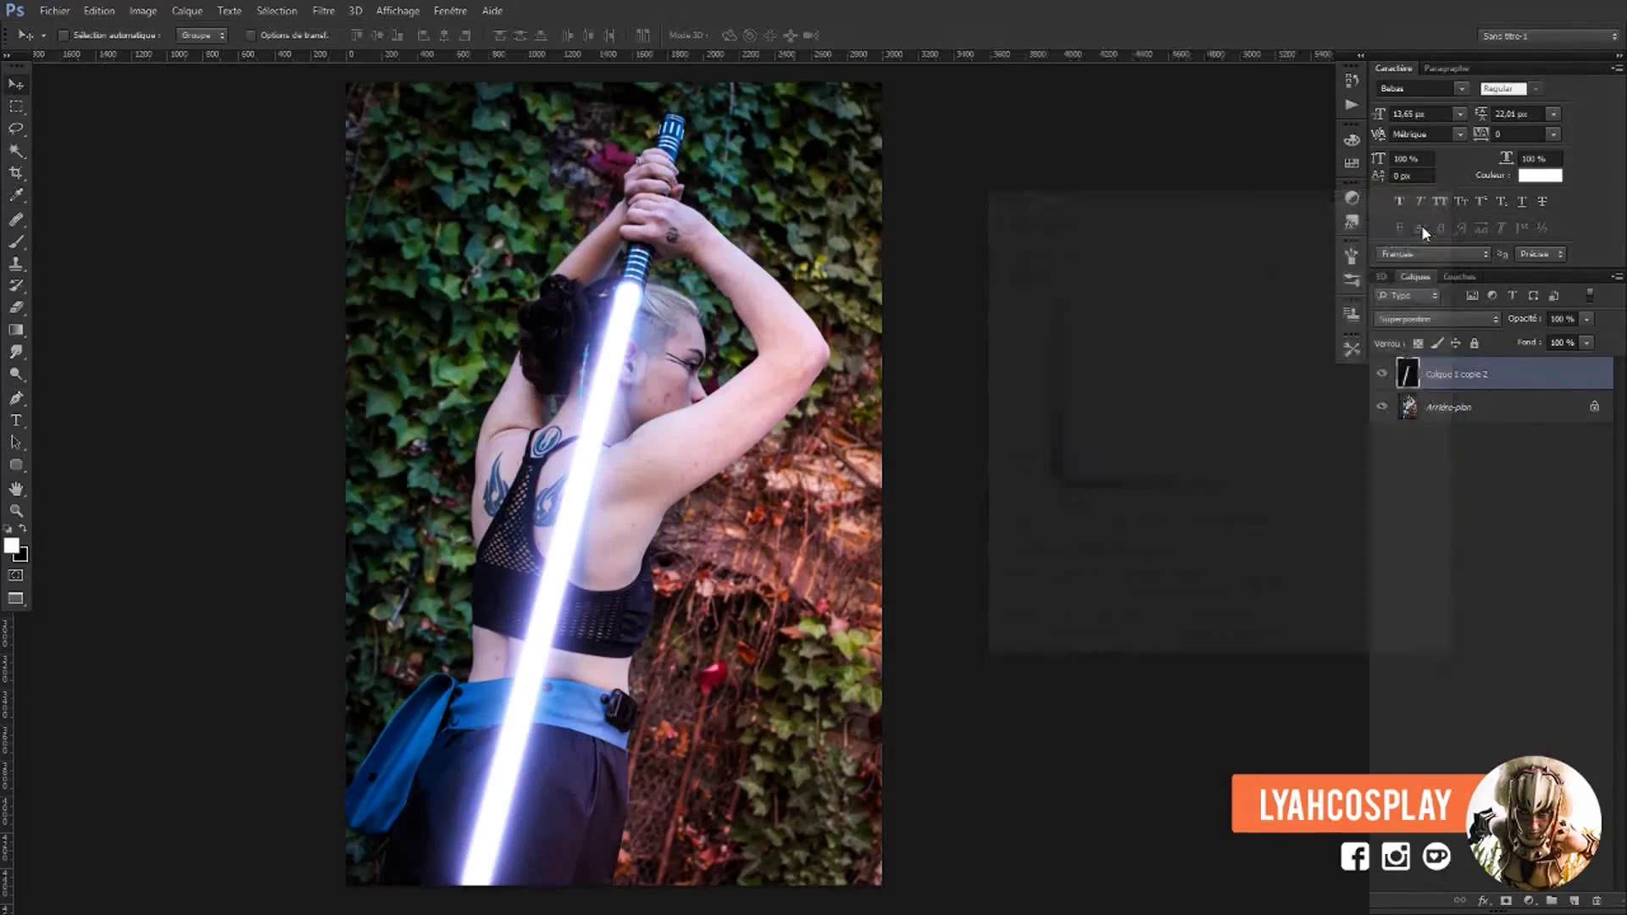